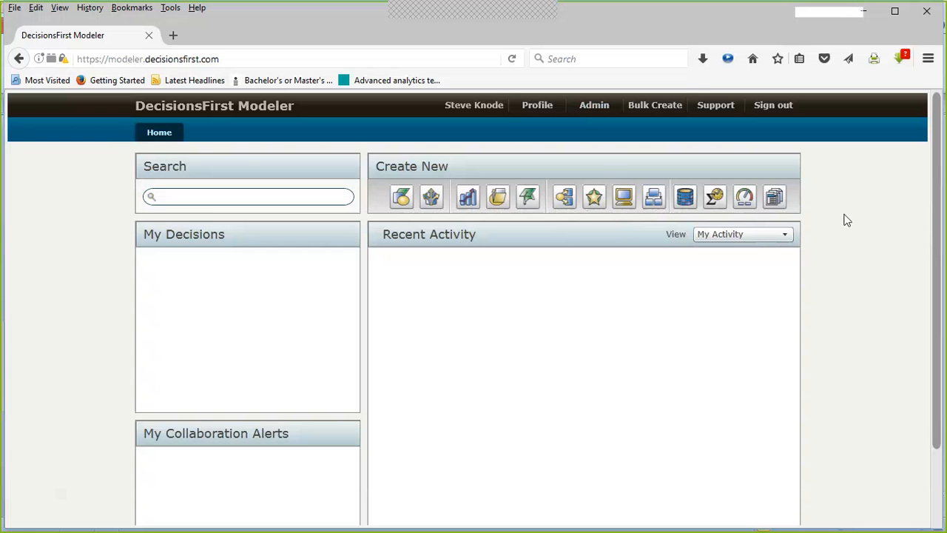
- Create a new decision diagram named "Summer 17 Demo"
left_click(402, 197)
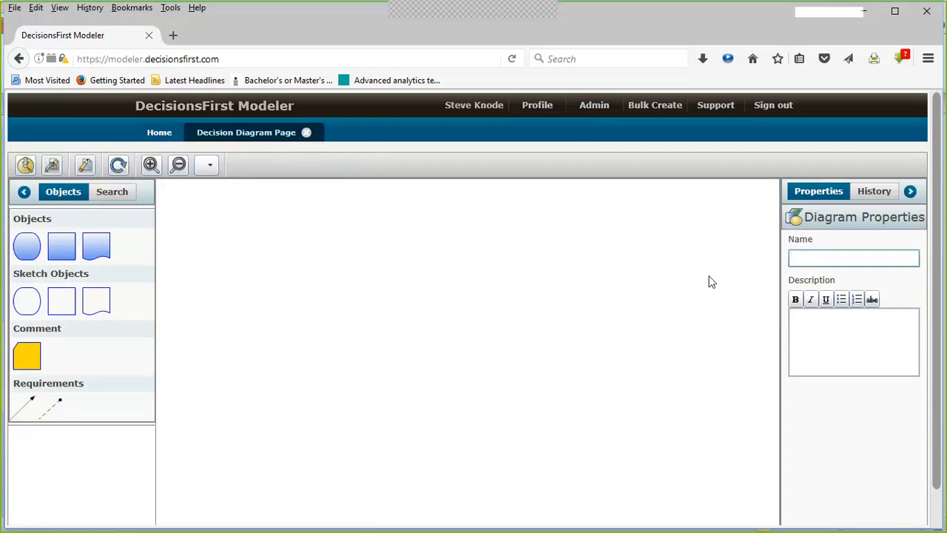
type("Summer")
type("Dem")
key("BackSpace")
key("BackSpace")
key("BackSpace")
type("17 Demo")
left_click(801, 321)
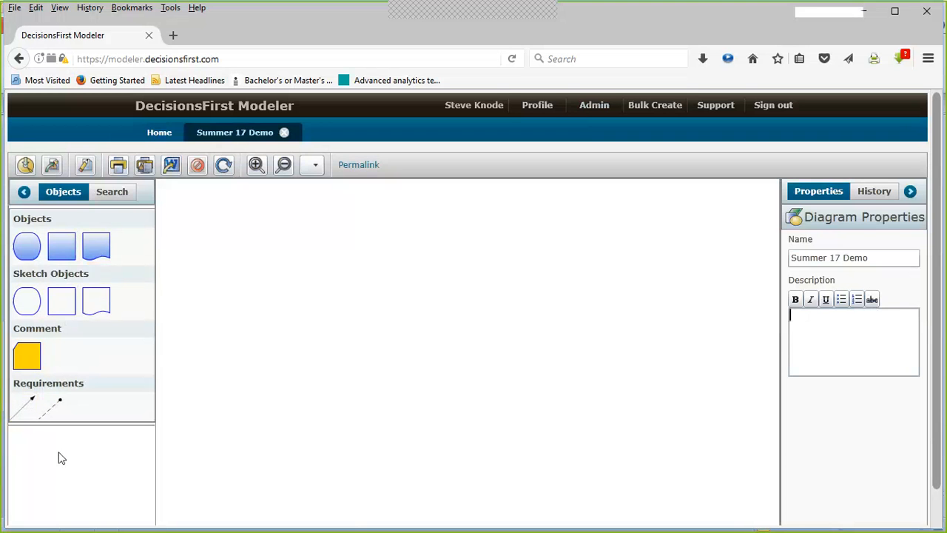
- Place a decision object in the upper middle area of the Summer 17 Demo diagram
left_click(63, 247)
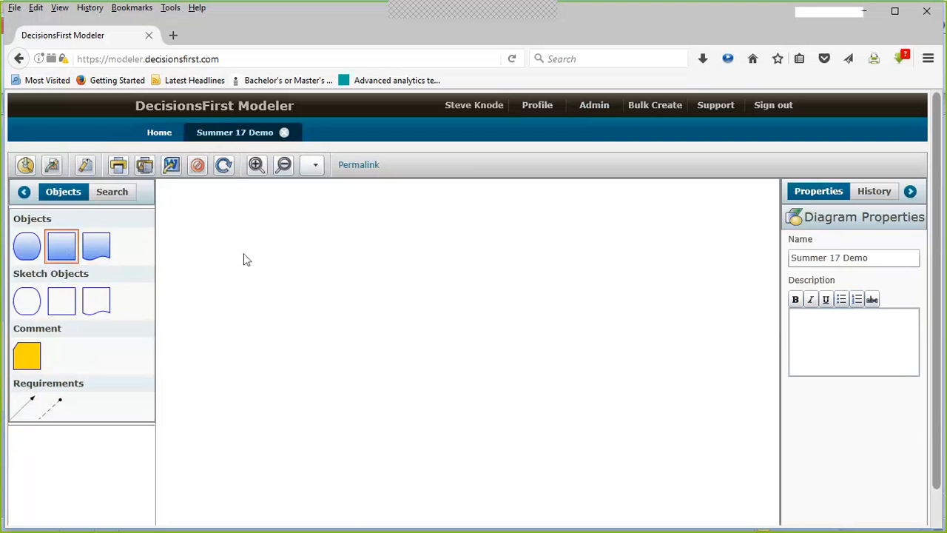
left_click(373, 249)
left_click_drag(405, 256, 415, 249)
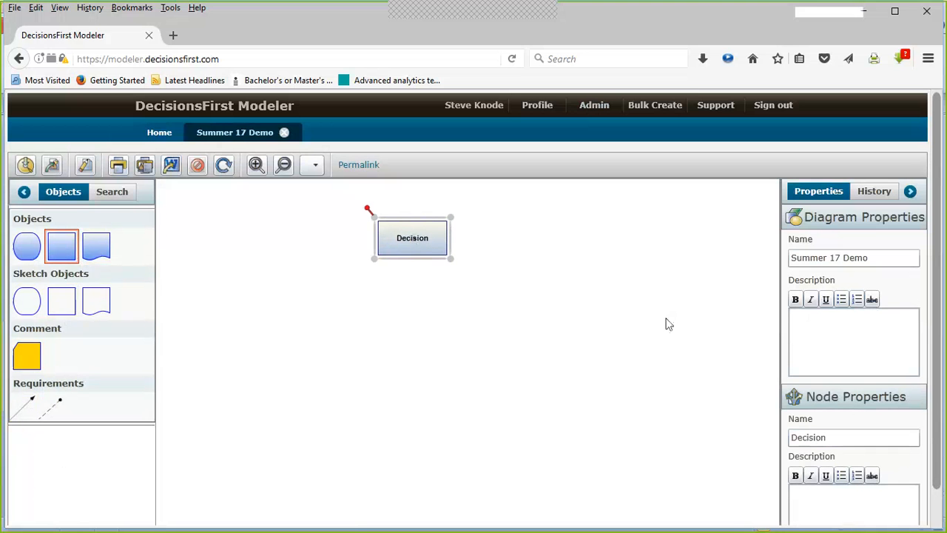
left_click(810, 320)
scroll(873, 405, "down", 1)
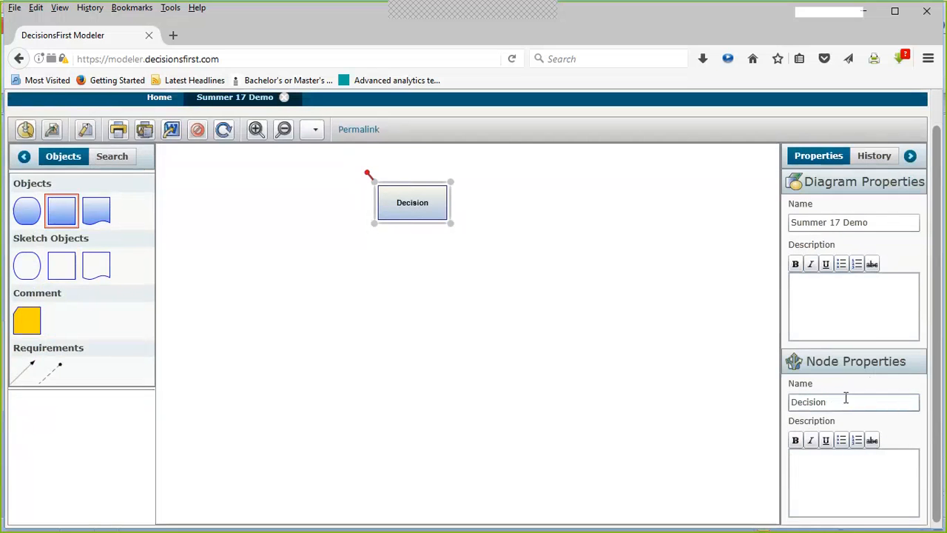
- Switch to the PowerPoint walkthrough slides and look up the example decision diagram on slide 16
key("alt+Tab")
key("alt+Tab")
key("alt+Tab")
key("alt+Tab")
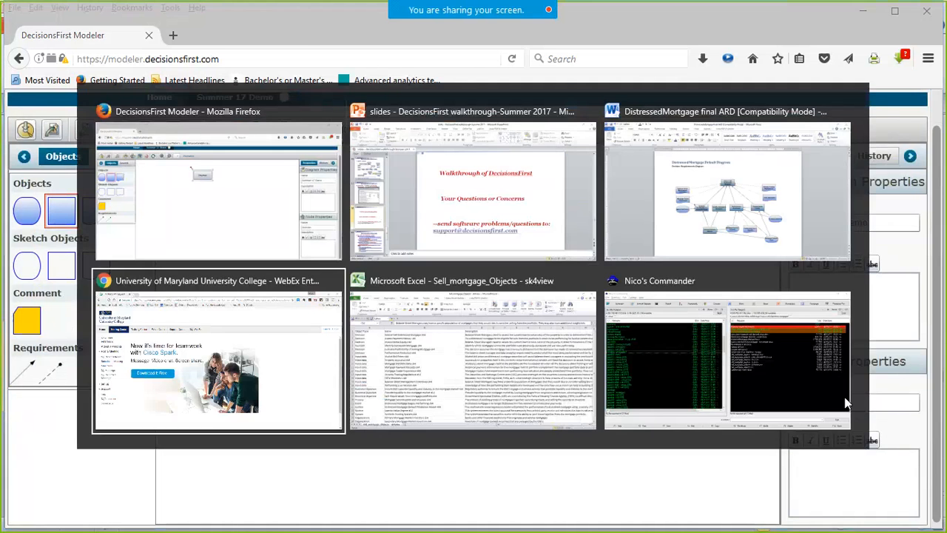
key("alt+Tab")
key("alt+Tab")
scroll(586, 375, "up", 6)
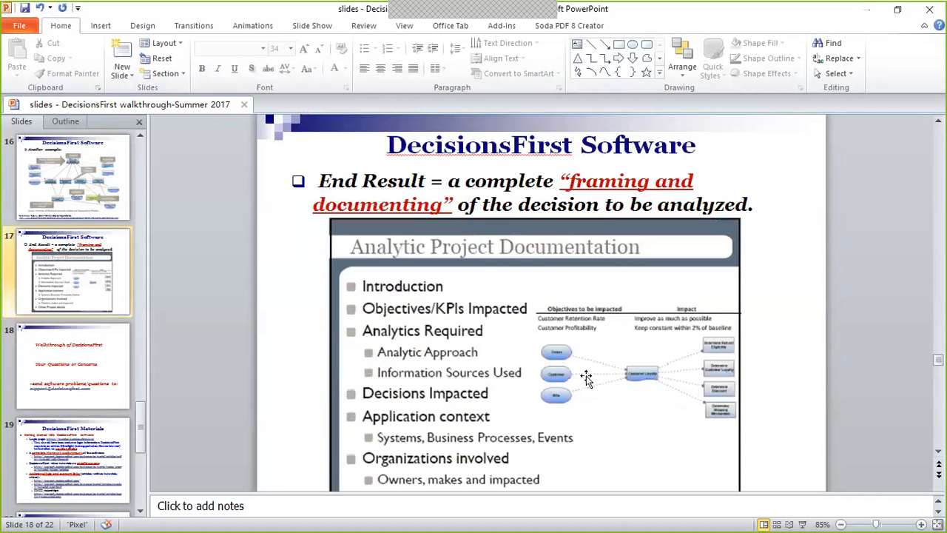
scroll(586, 375, "down", 2)
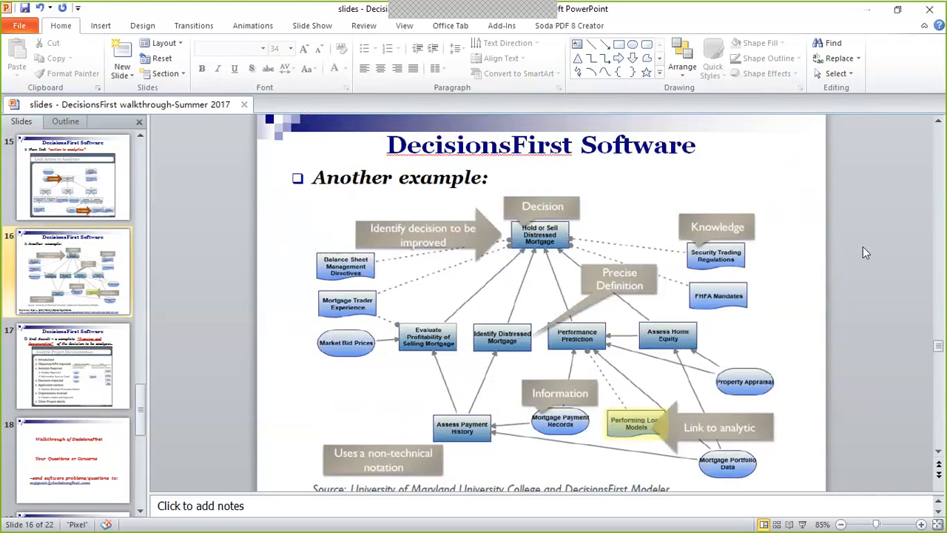
- Return to DecisionsFirst Modeler in Firefox and rename the decision node as "Hold or Sell Distressed Mortgage"
key("alt+Tab")
key("alt+Tab")
key("alt+Tab")
key("alt+Tab")
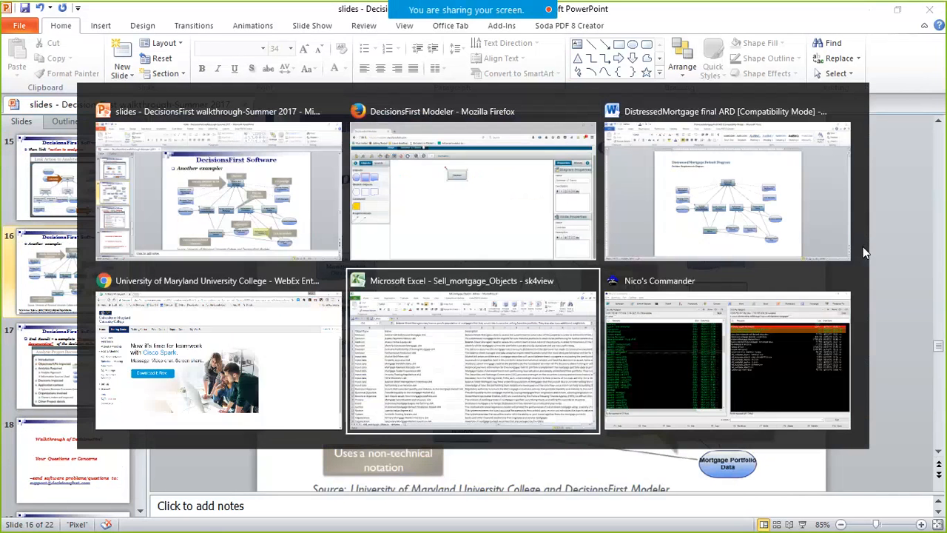
key("alt+Tab")
key("alt+Tab")
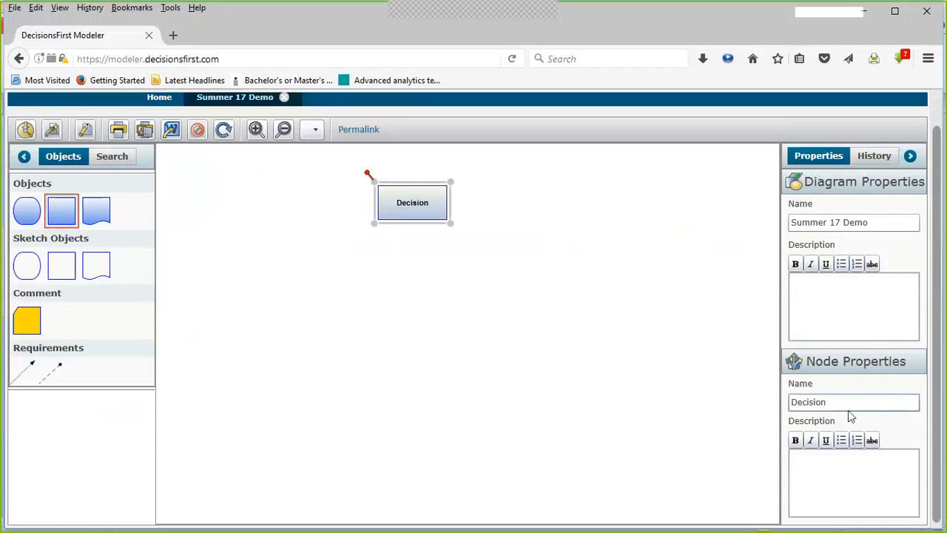
left_click_drag(841, 401, 751, 396)
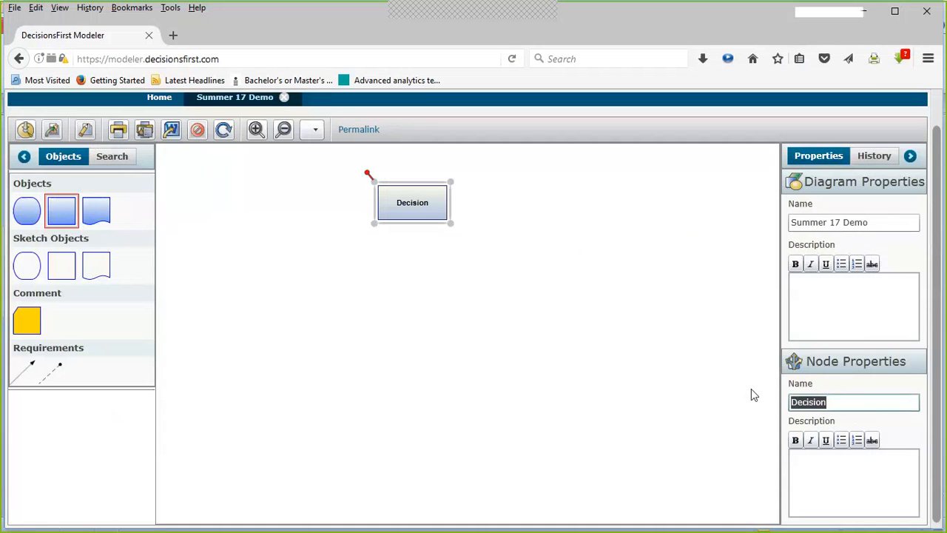
type("Hold or Se")
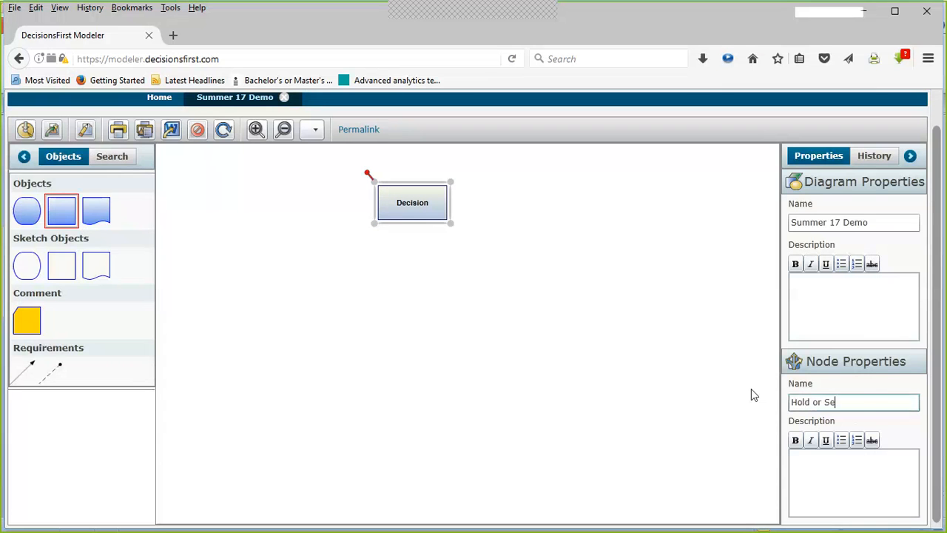
type("ll Distressed Mortgag")
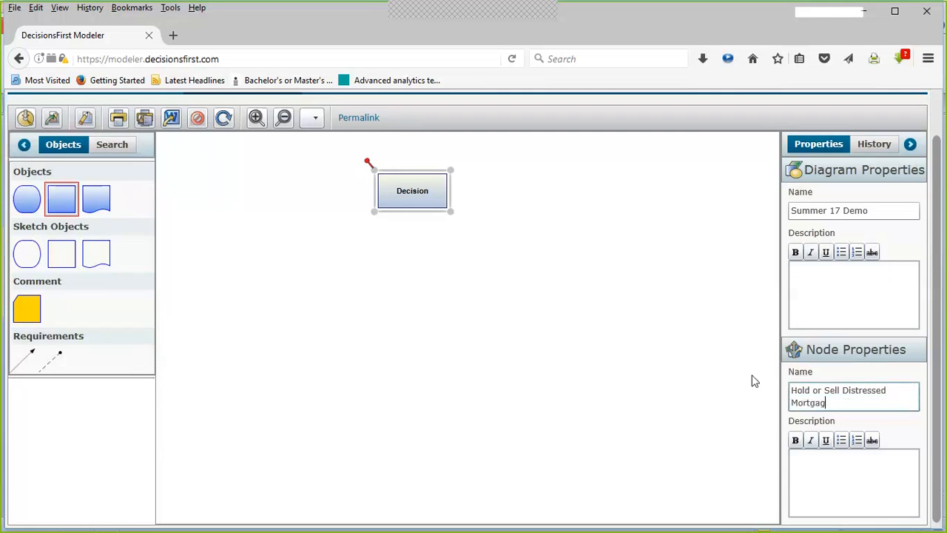
type("e")
- Switch to the DistressedMortgage final ARD Word document and copy the description text of the Hold or Sell Distressed Mortgage decision
left_click(817, 468)
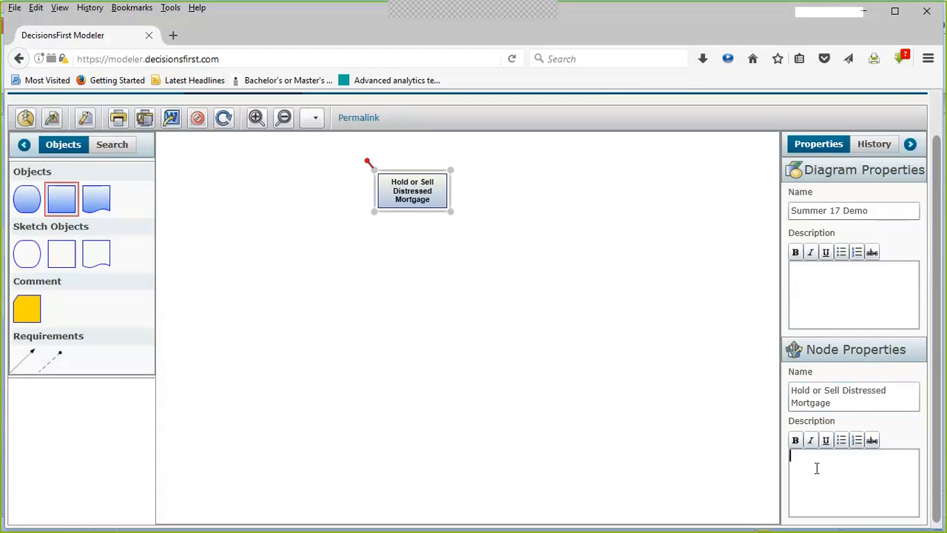
key("alt+Tab")
key("alt+Tab")
key("alt+Tab")
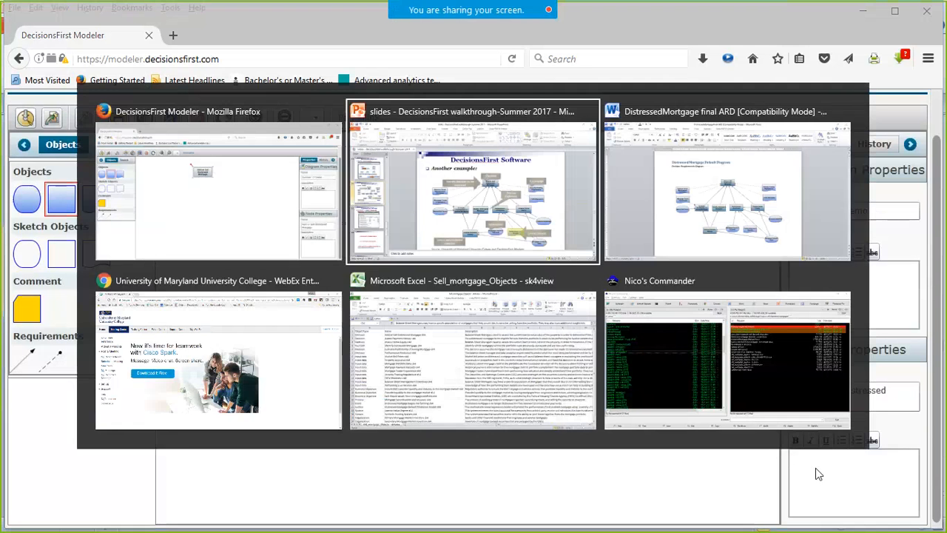
key("alt+Tab")
key("alt+Tab")
key("alt+Tab")
key("alt+Tab")
key("alt+Tab")
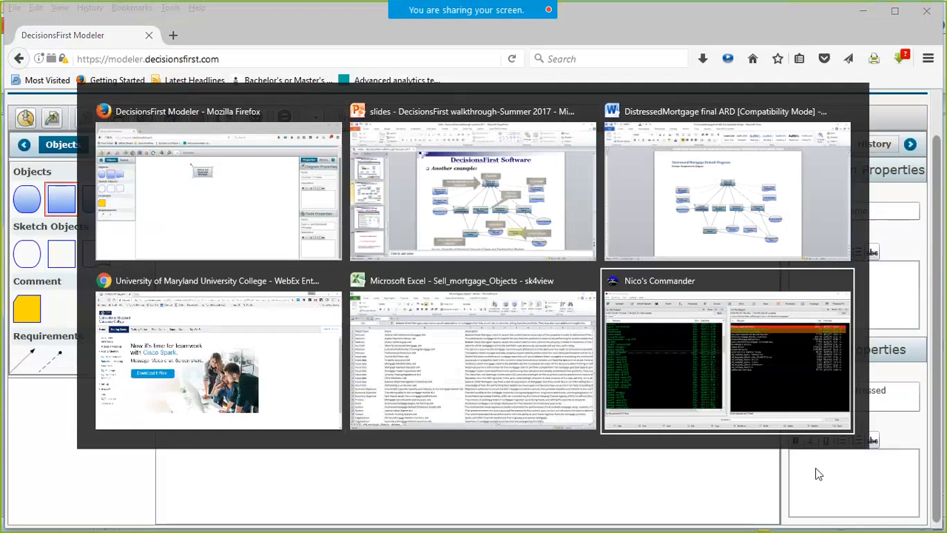
scroll(816, 468, "down", 7)
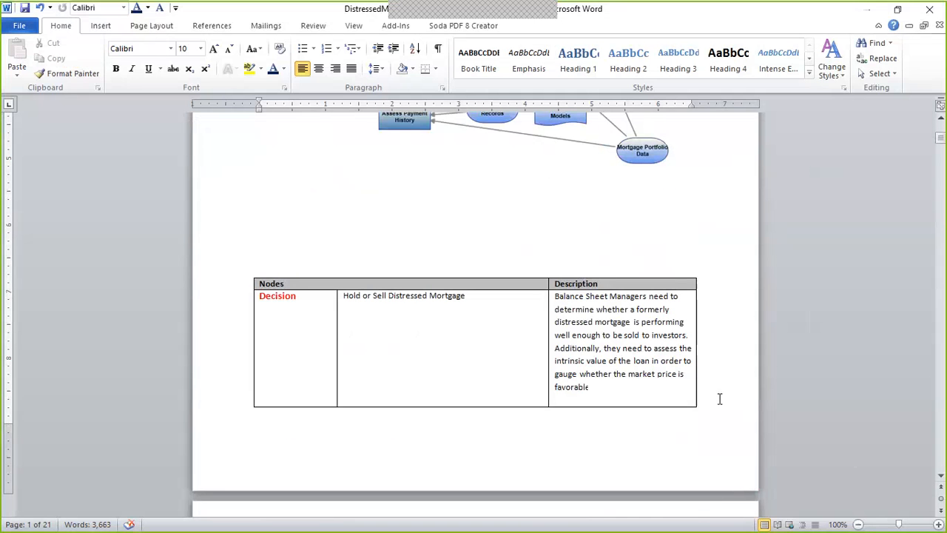
scroll(719, 399, "down", 2)
scroll(719, 399, "down", 1)
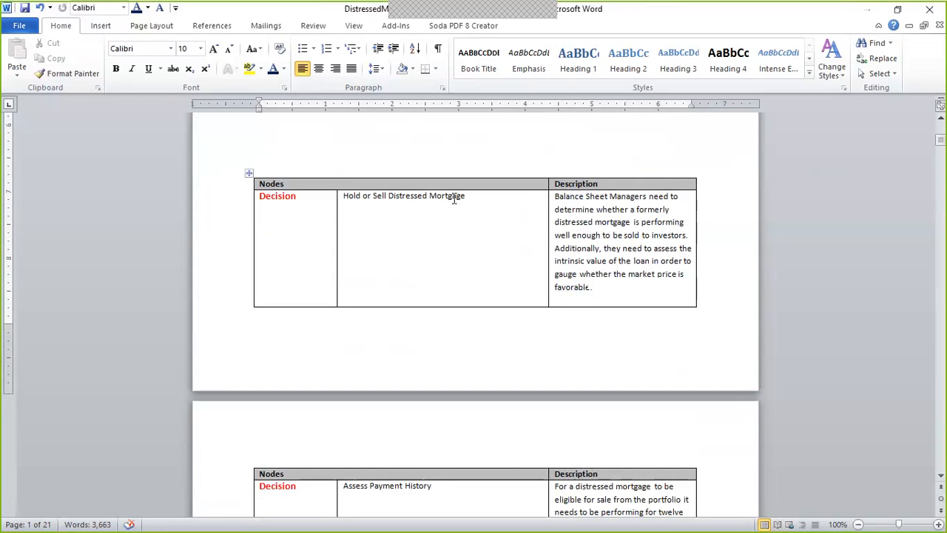
left_click_drag(557, 197, 594, 291)
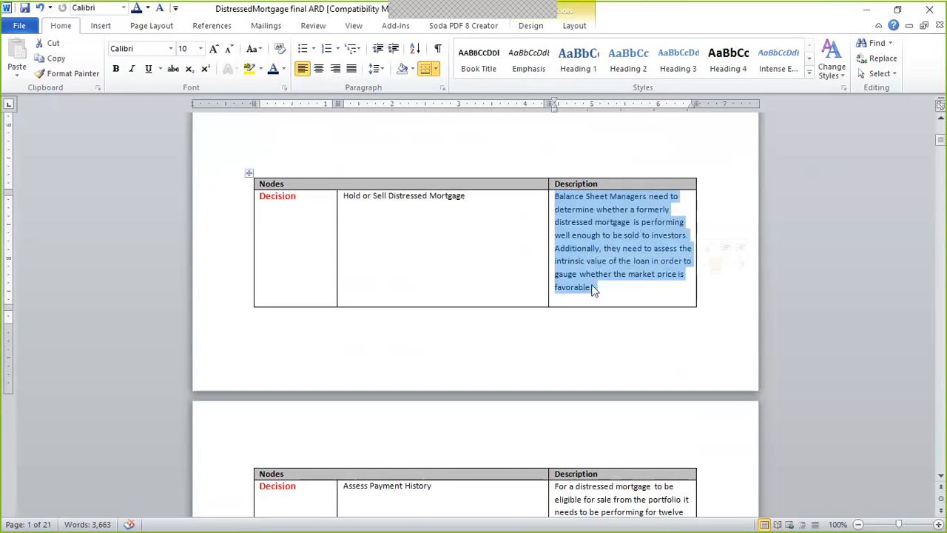
key("ctrl+c")
- Return to DecisionsFirst Modeler and paste the copied text into the decision node's description
key("alt+Tab")
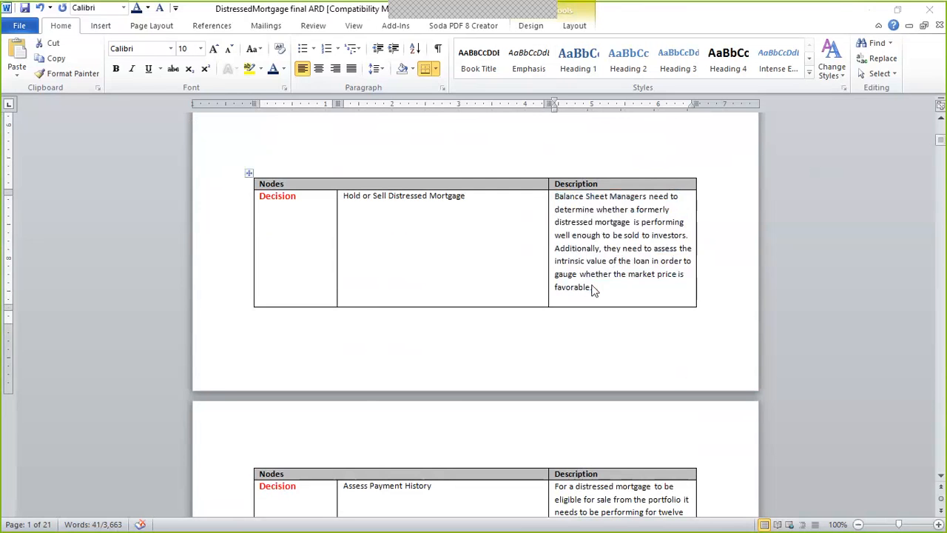
key("alt+Tab")
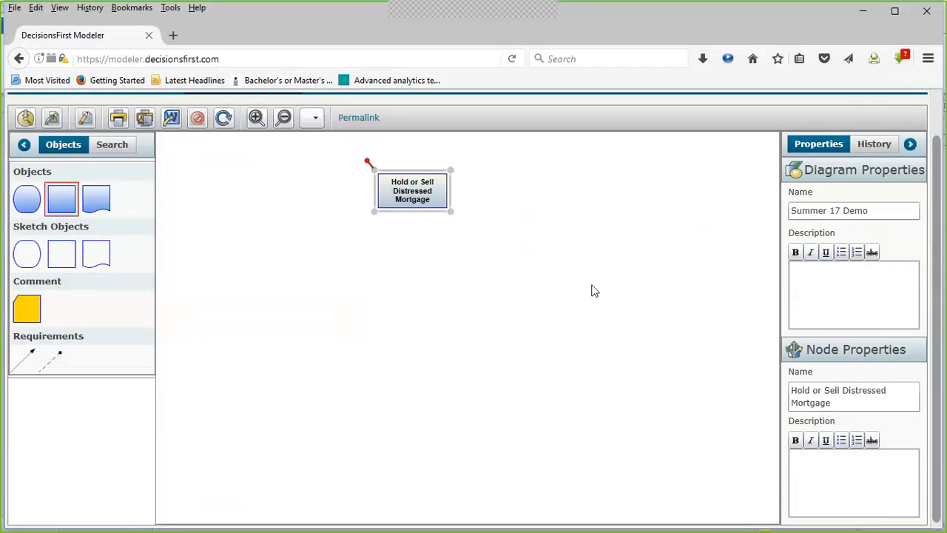
left_click(864, 468)
key("ctrl+v")
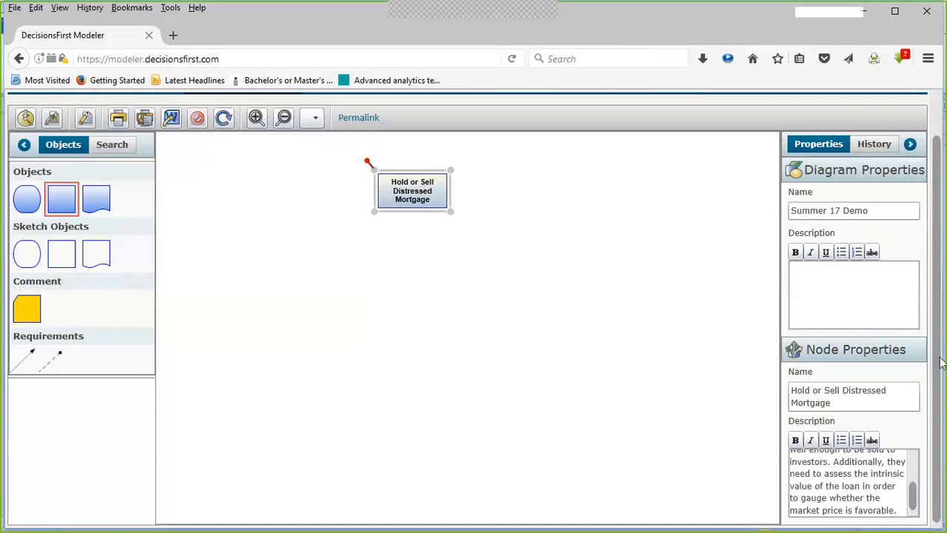
left_click_drag(939, 354, 940, 331)
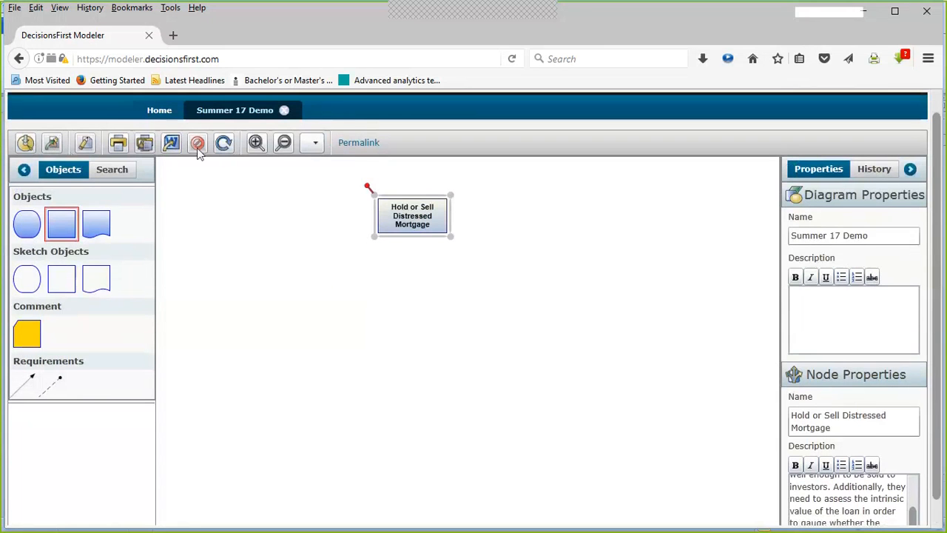
left_click(27, 145)
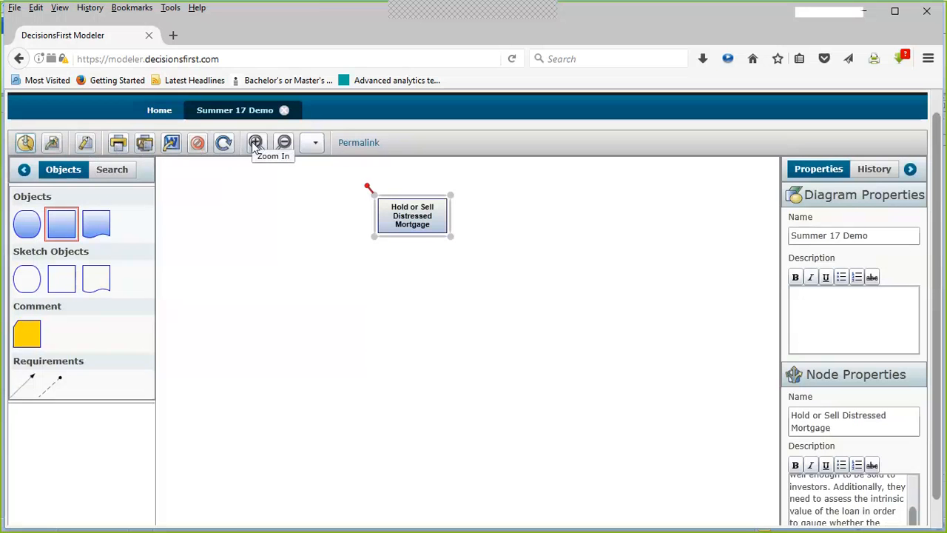
left_click(314, 143)
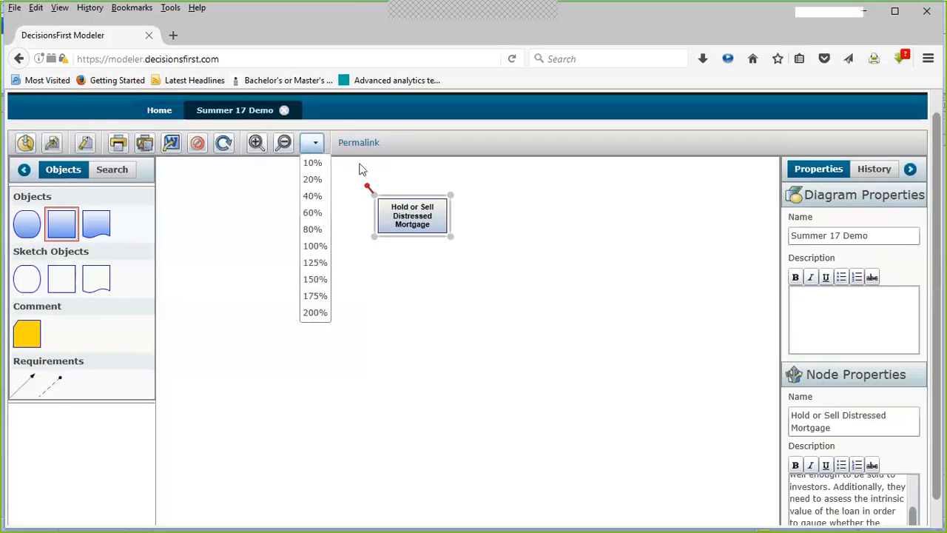
left_click(261, 172)
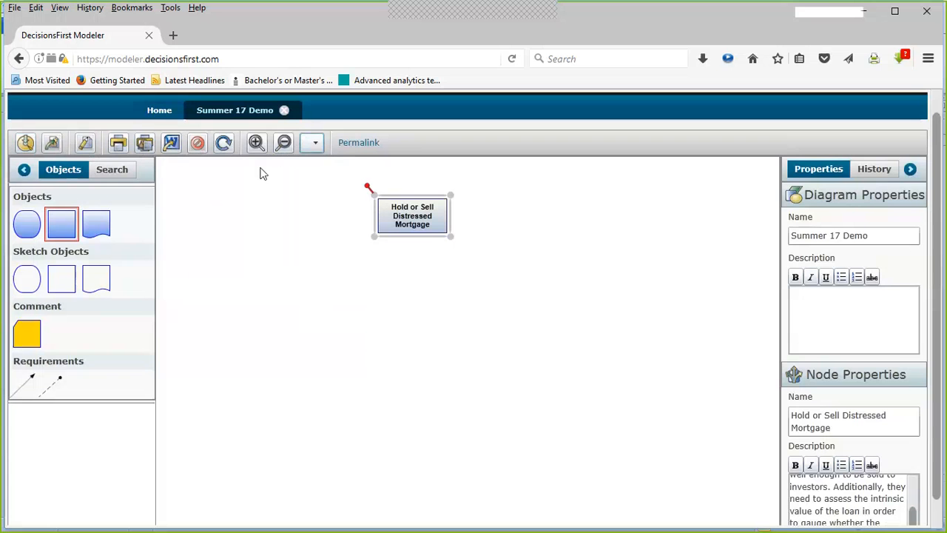
- Open the decision node's full details and set its type to Operational, with status level In Process
left_click(85, 145)
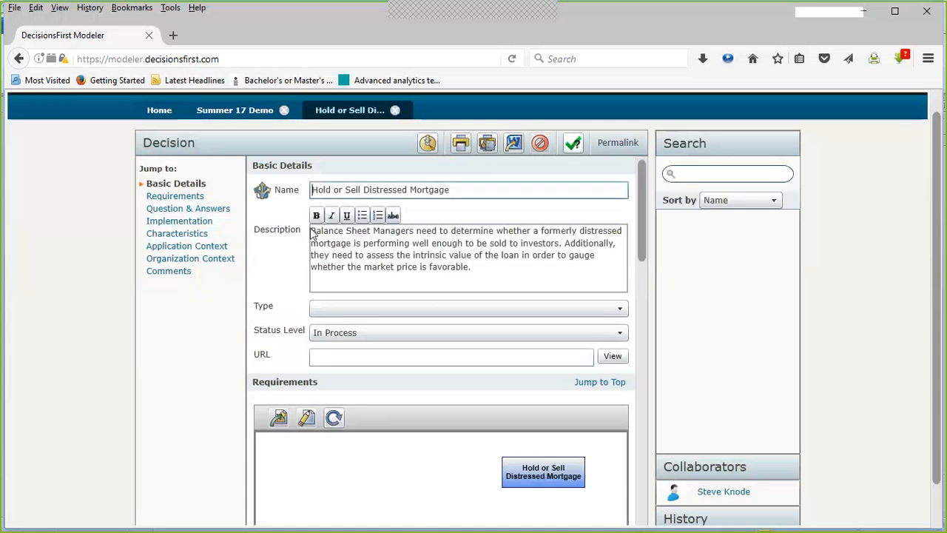
scroll(312, 234, "down", 2)
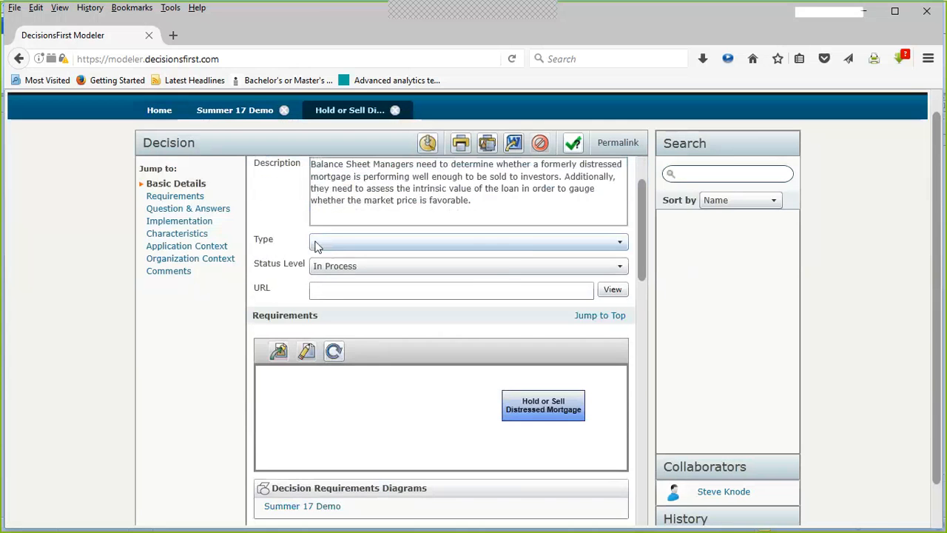
left_click(620, 244)
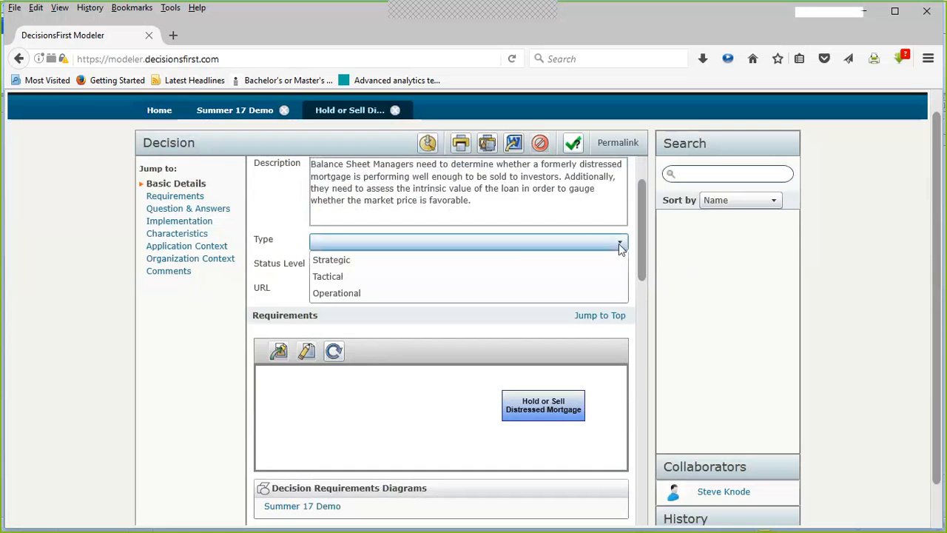
left_click(374, 294)
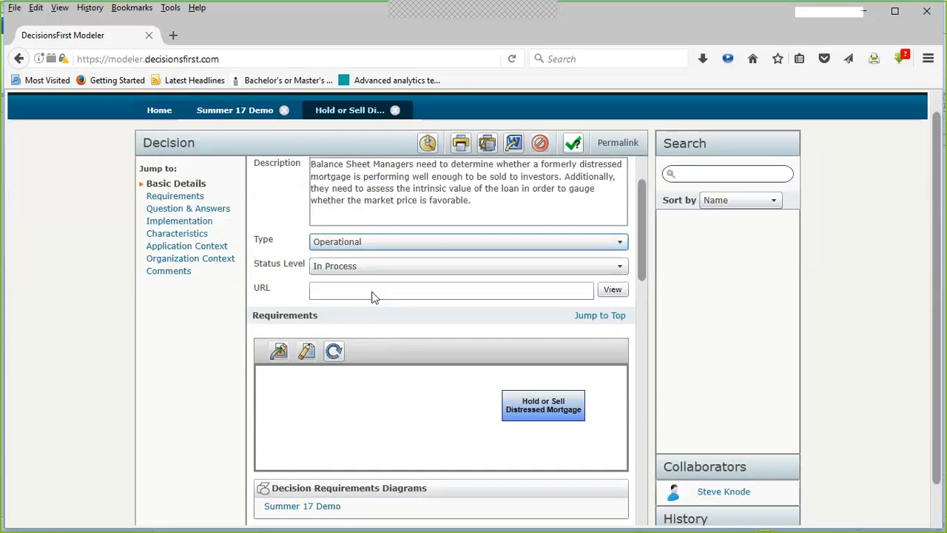
left_click(517, 268)
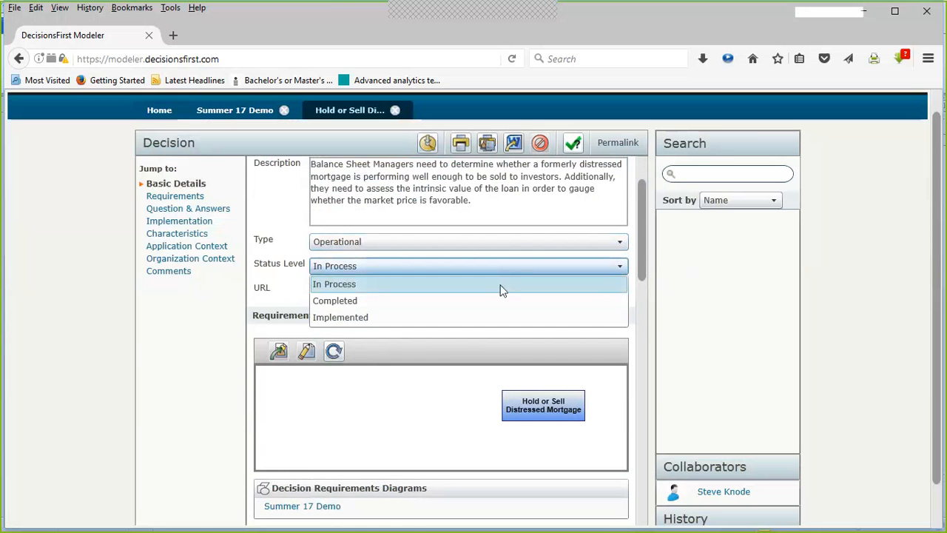
left_click(500, 290)
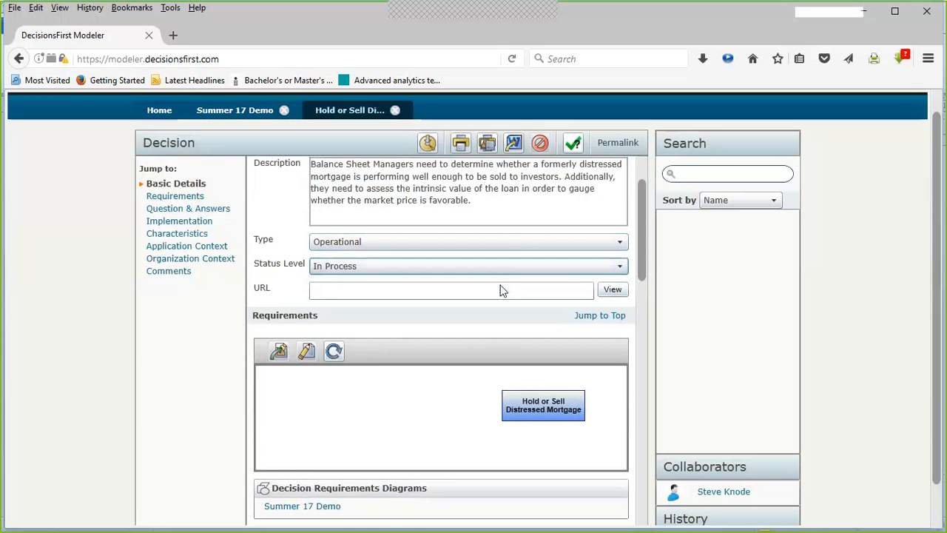
left_click(479, 290)
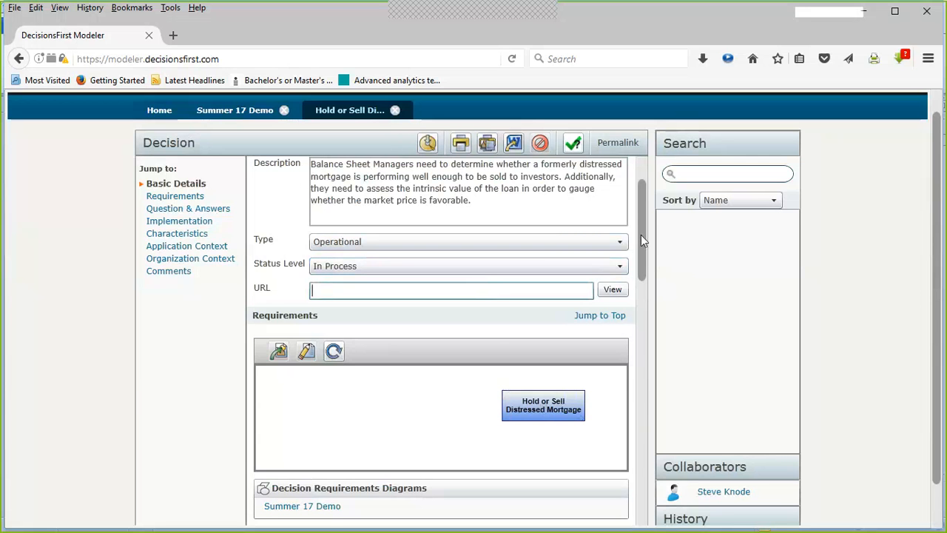
- Enter "Should we sell this distressed morgage?" as the decision's question in the Question & Answers section
left_click_drag(641, 235, 638, 318)
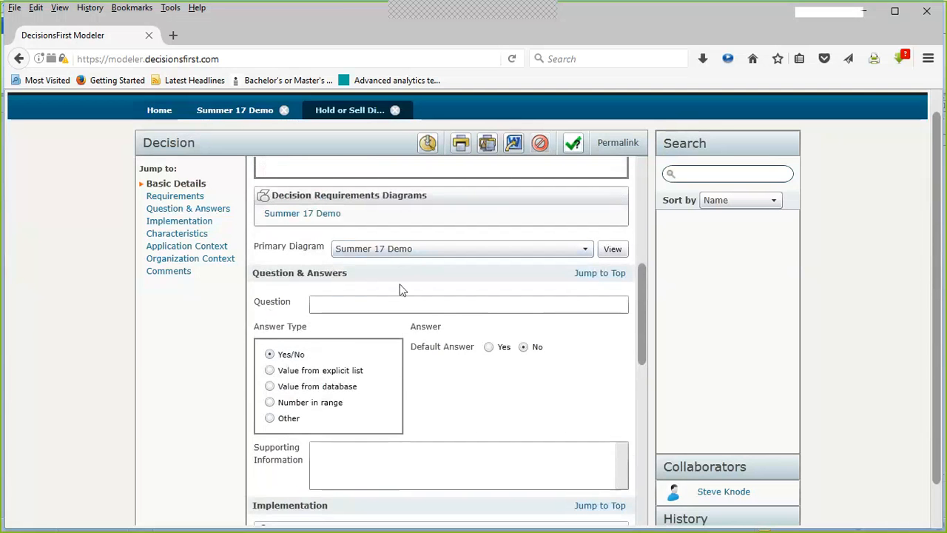
left_click(372, 302)
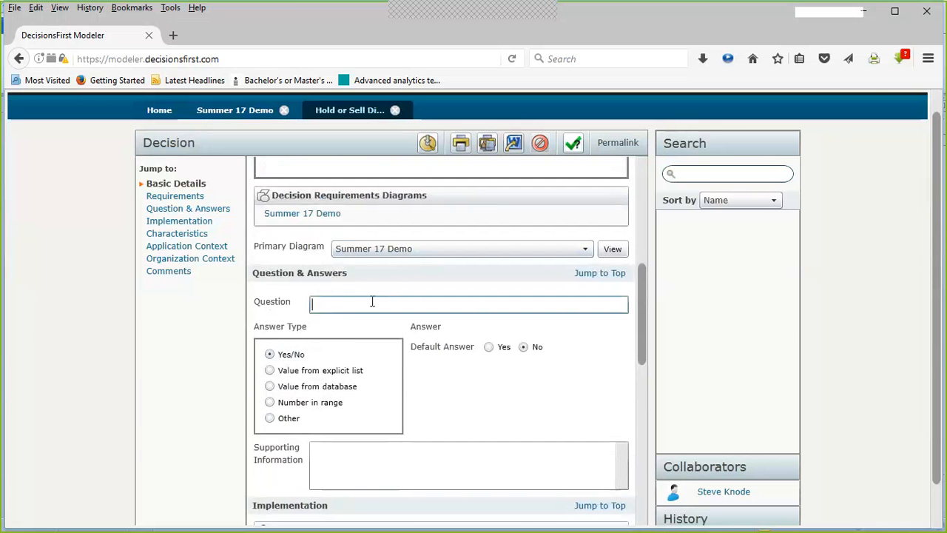
key("alt+Tab")
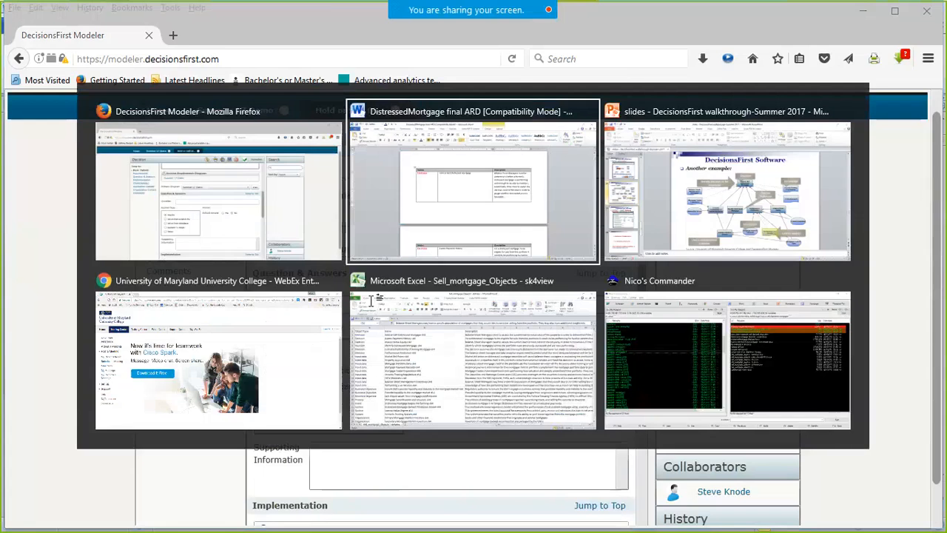
key("alt+Tab")
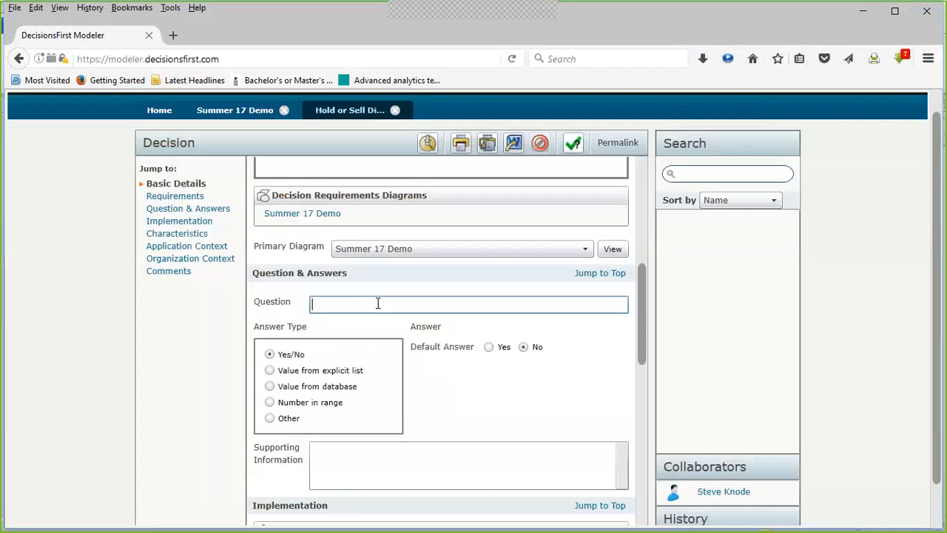
type("Shou")
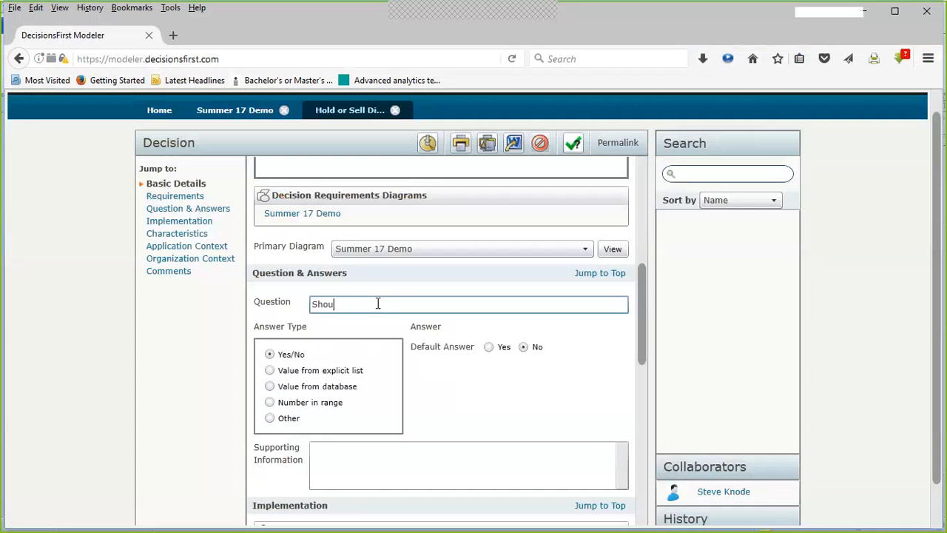
type("ld we sell this distressed morgage")
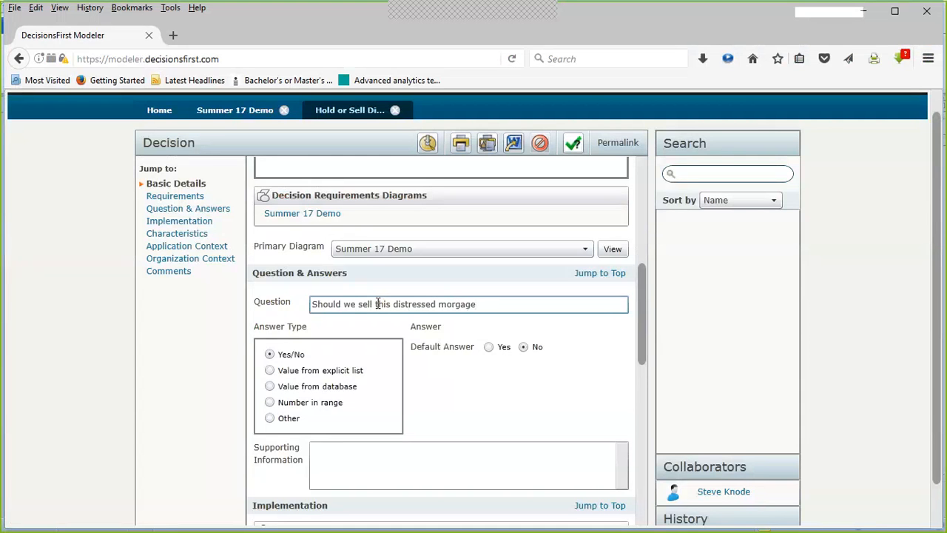
type("?")
- Try the "Value from explicit list" answer type and set the answer type back to Yes/No
scroll(426, 319, "up", 6)
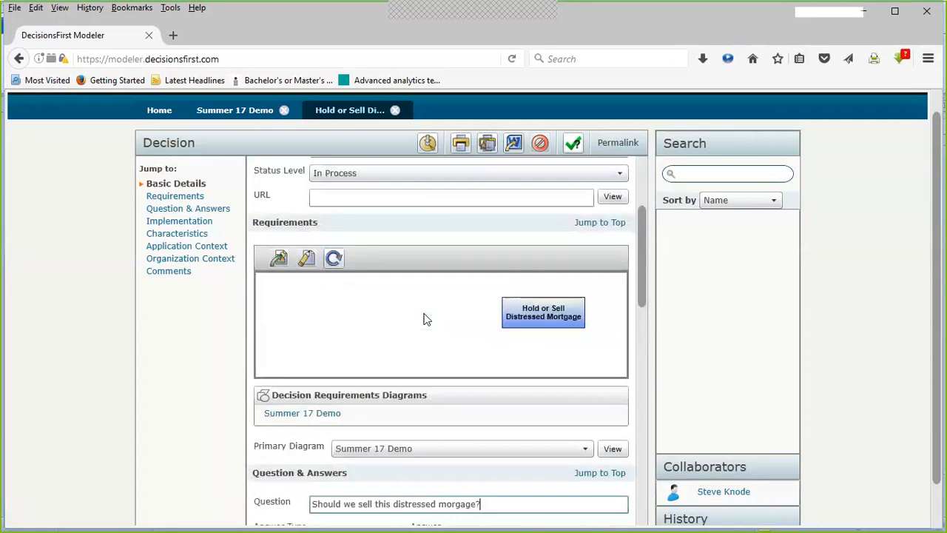
scroll(426, 321, "down", 6)
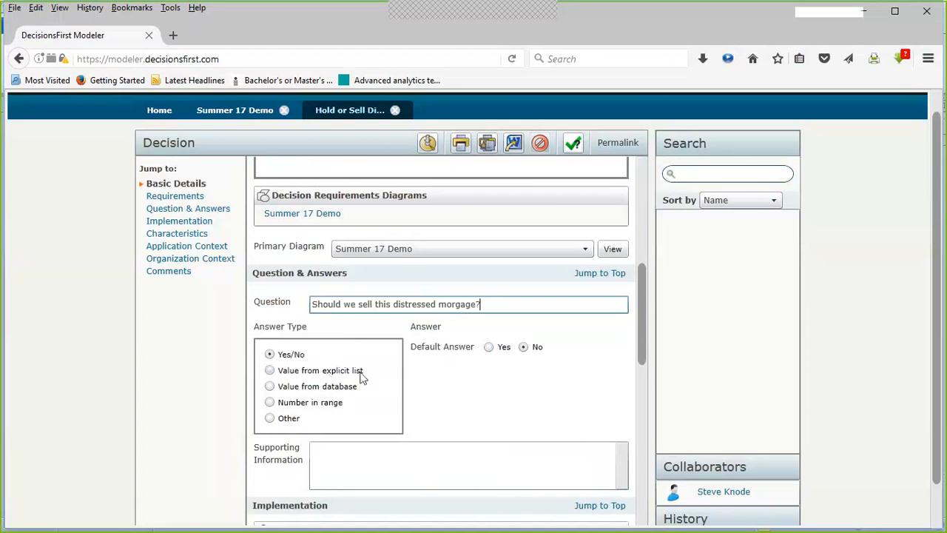
left_click(269, 372)
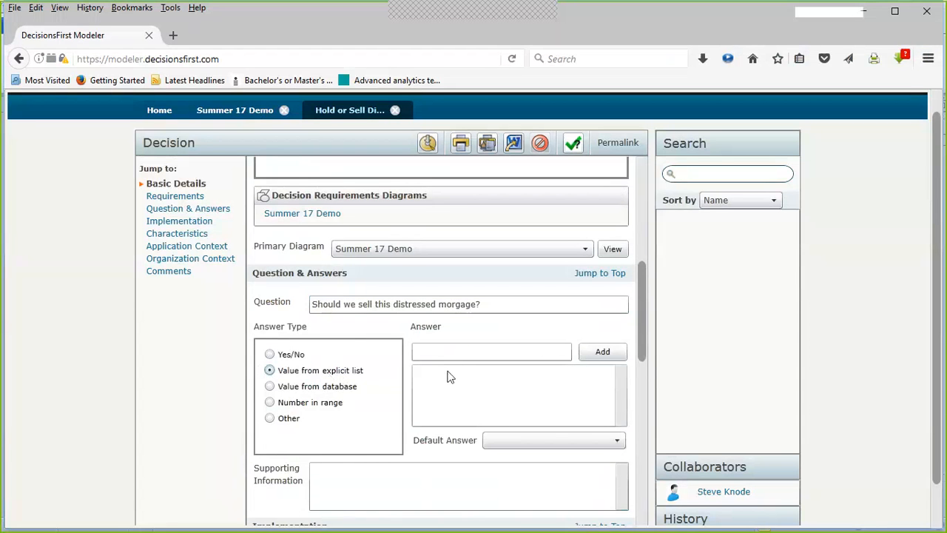
left_click(270, 354)
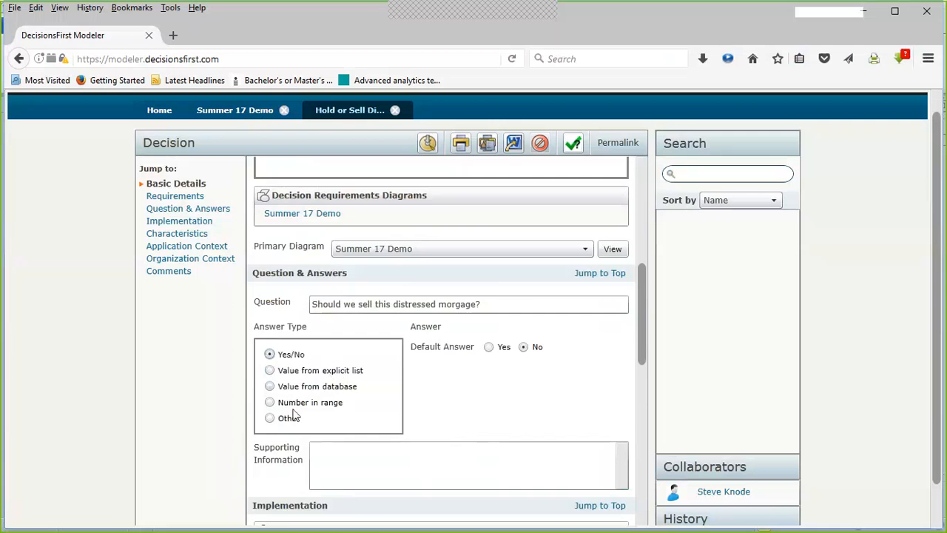
- Set the decision's Volume characteristic to High and its Complexity to Medium
scroll(488, 377, "down", 3)
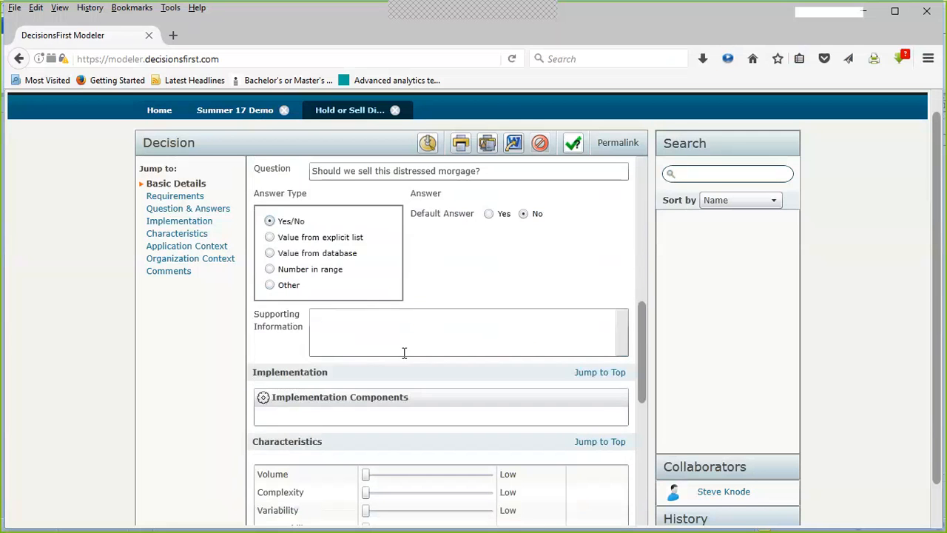
left_click(345, 319)
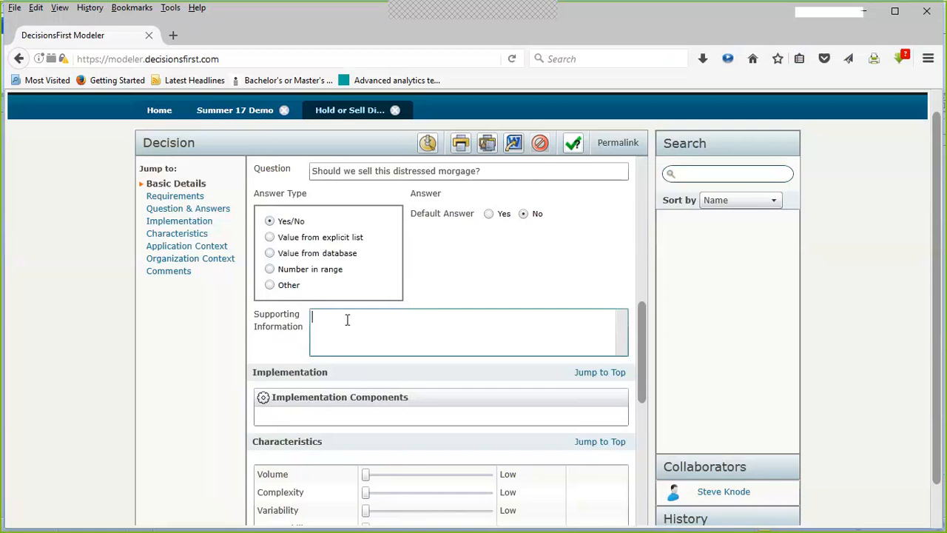
scroll(348, 320, "down", 4)
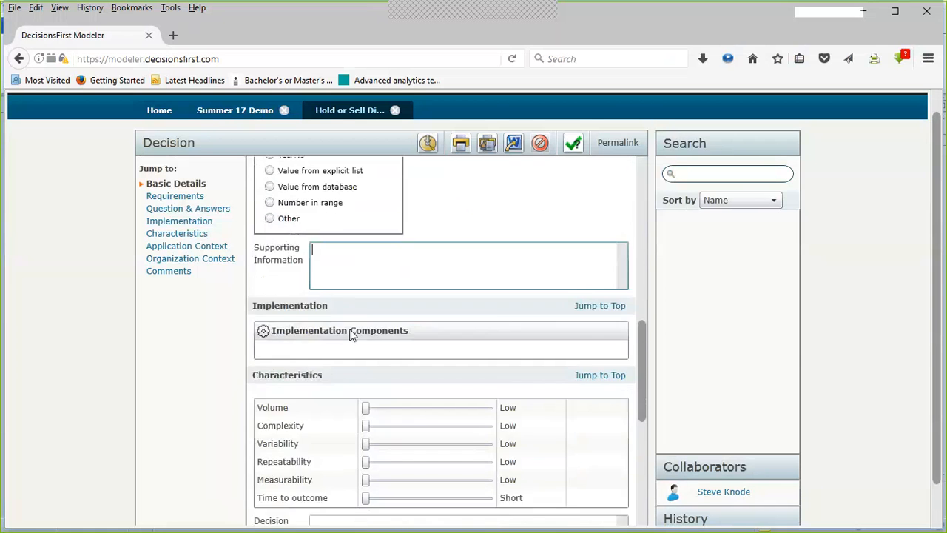
scroll(352, 334, "down", 3)
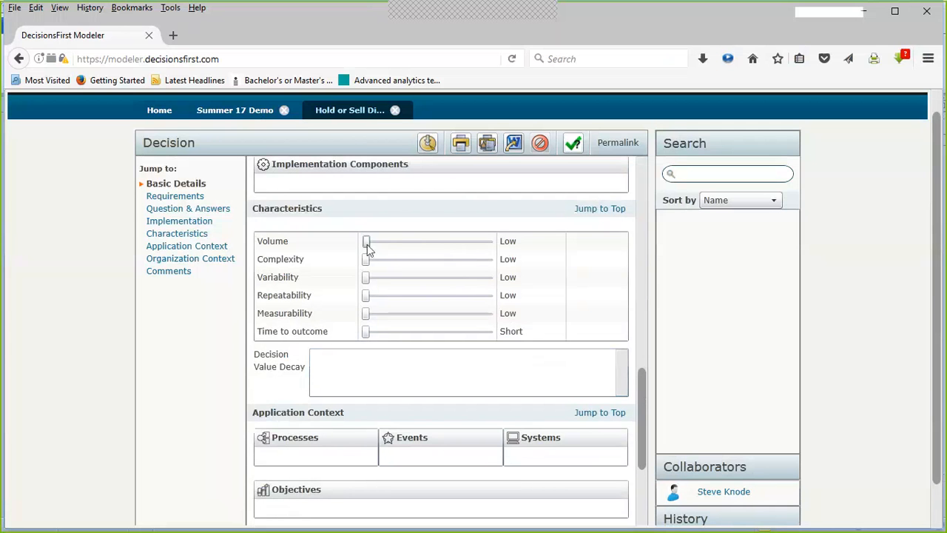
left_click_drag(367, 246, 458, 248)
left_click_drag(367, 265, 429, 265)
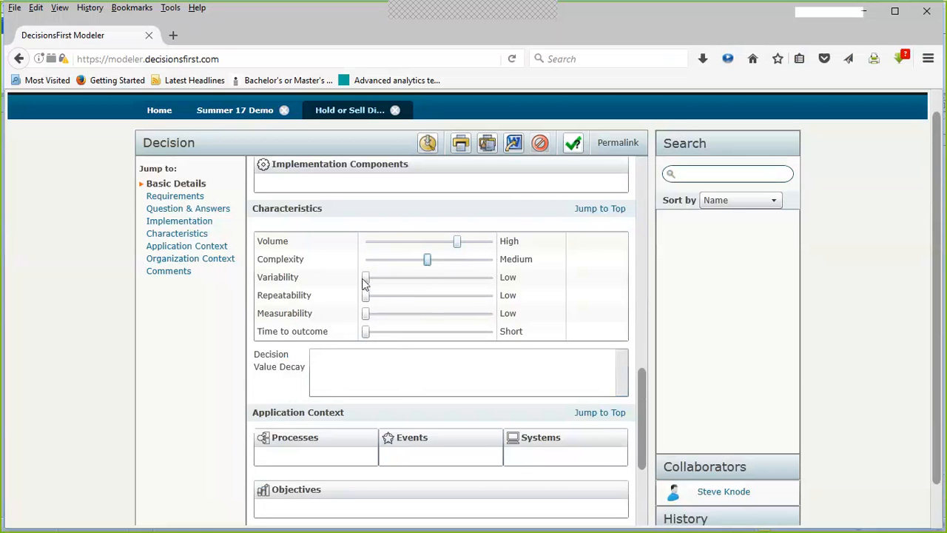
- Raise Variability slightly within Low, set Repeatability and Measurability to High, and raise Time to outcome within the Short range
left_click_drag(366, 281, 379, 285)
left_click_drag(368, 300, 484, 305)
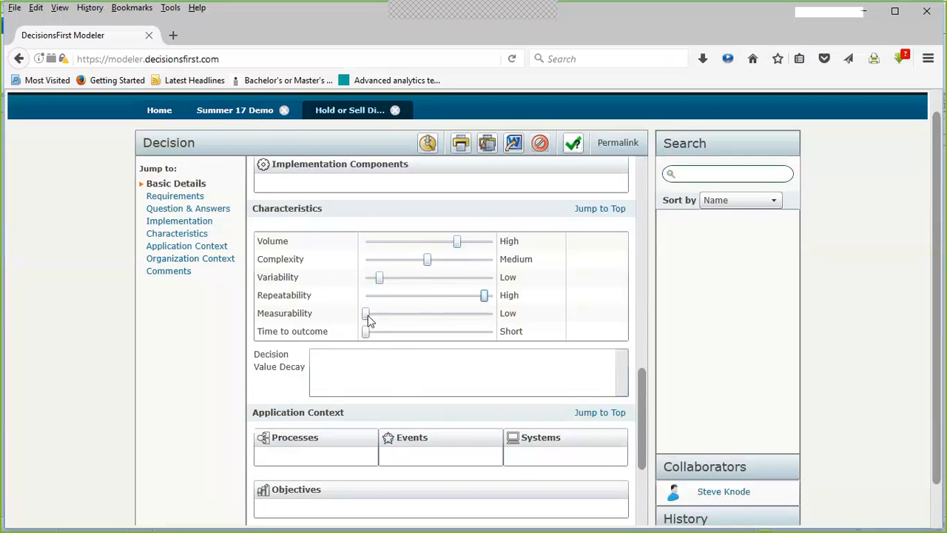
left_click_drag(367, 317, 453, 320)
left_click(366, 331)
left_click_drag(367, 333, 397, 333)
- Review the decision record's value decay, application context, organization context and comments sections, and look back over its earlier details
left_click(387, 367)
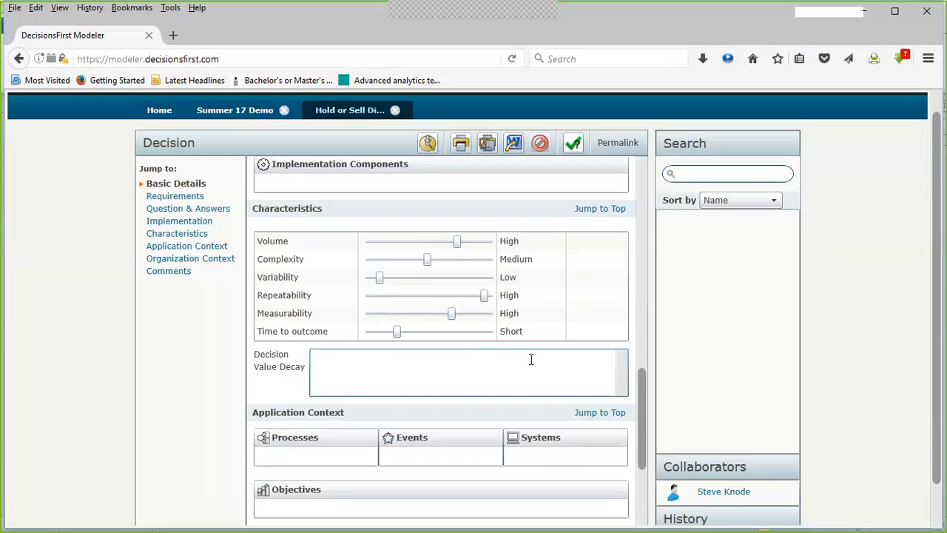
scroll(531, 359, "down", 2)
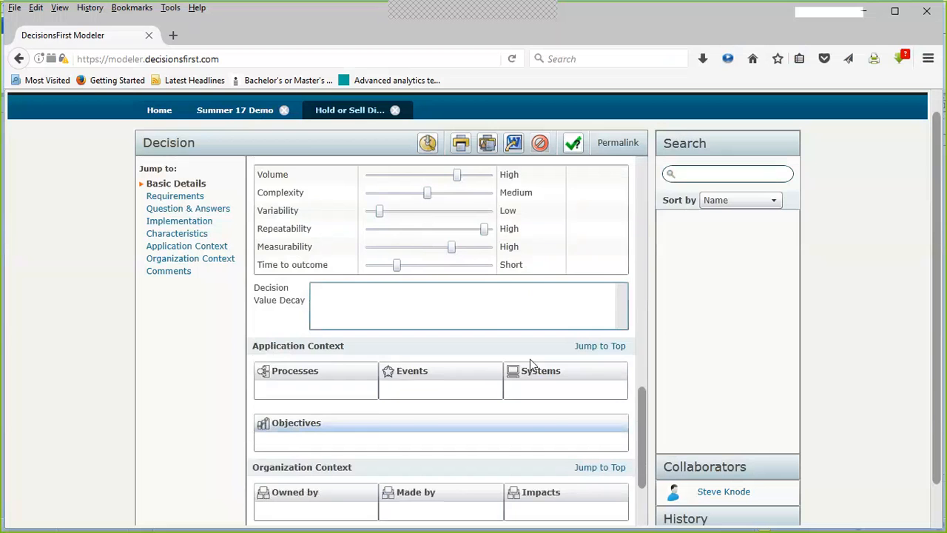
scroll(530, 359, "down", 2)
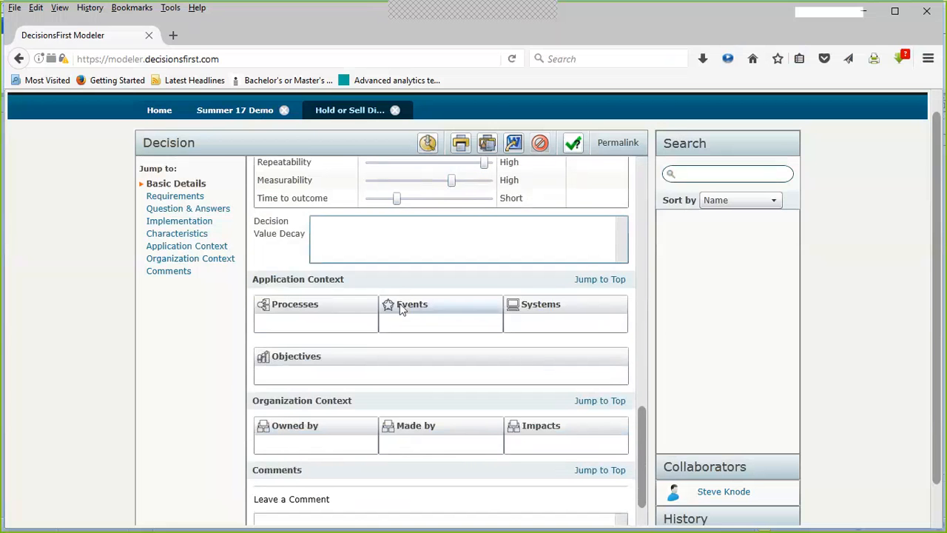
scroll(336, 361, "down", 1)
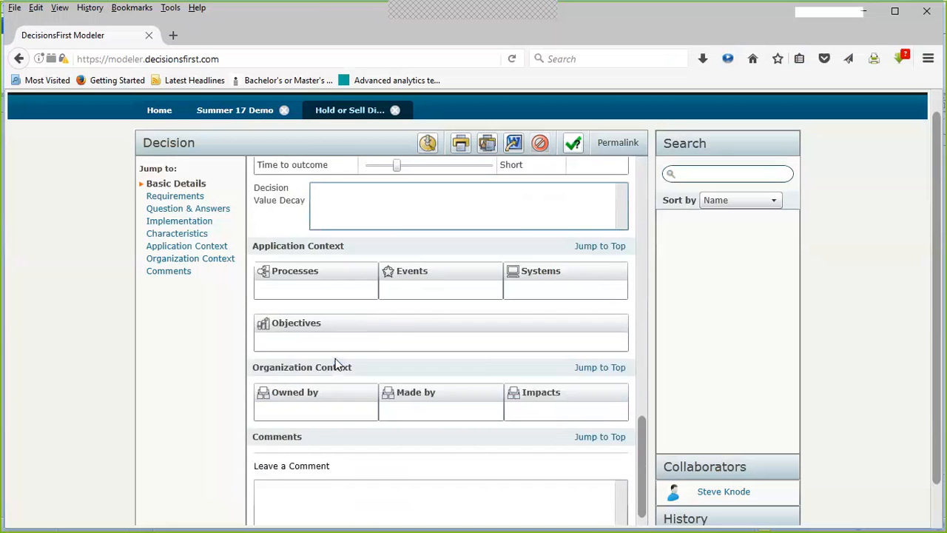
scroll(334, 363, "down", 2)
left_click(308, 444)
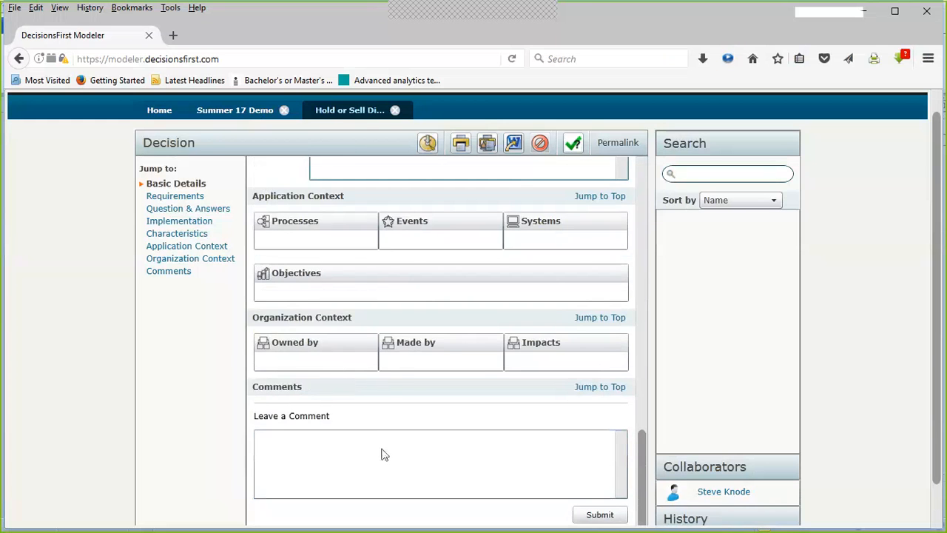
scroll(390, 400, "up", 3)
scroll(390, 396, "up", 10)
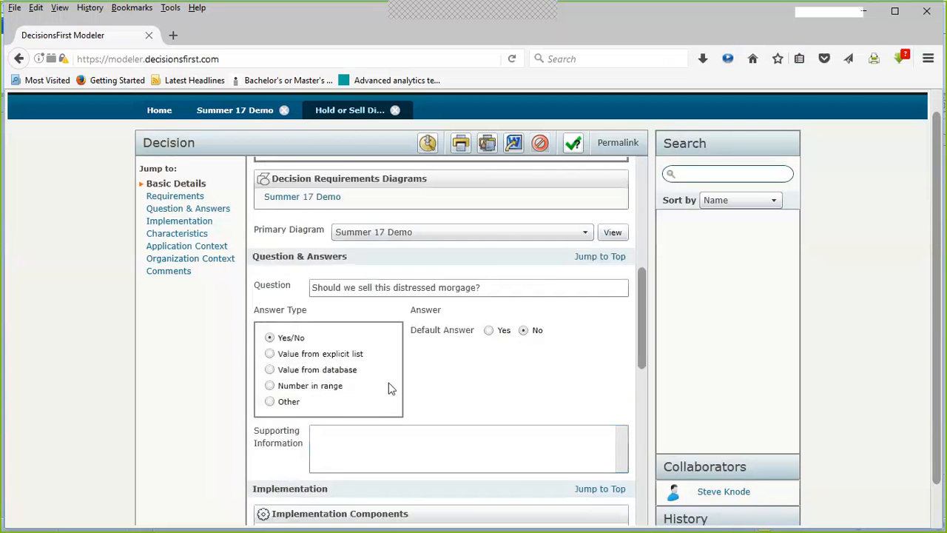
scroll(388, 383, "up", 3)
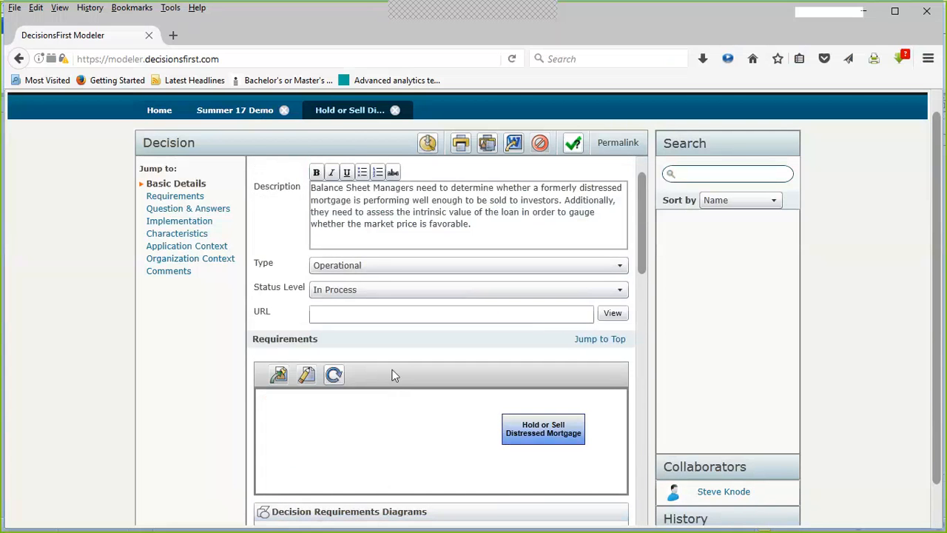
scroll(396, 382, "down", 15)
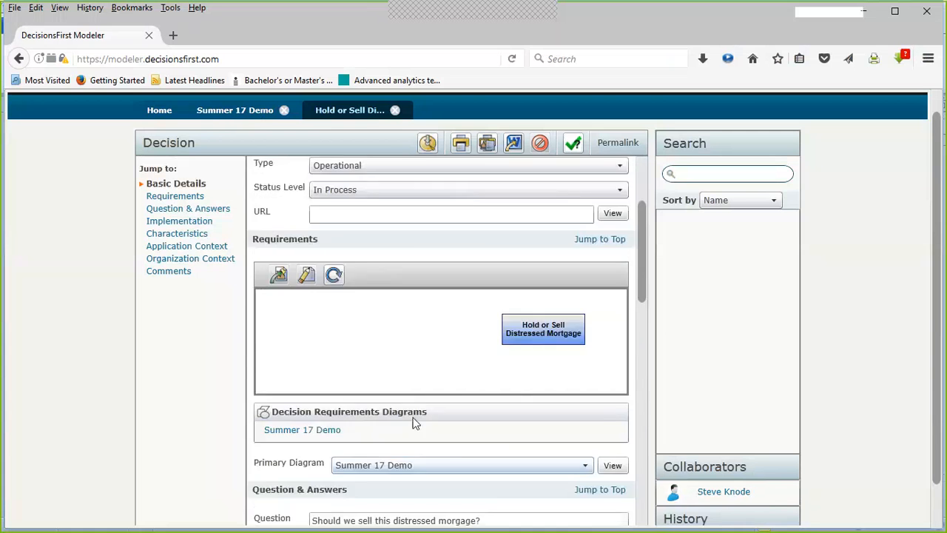
scroll(426, 433, "down", 3)
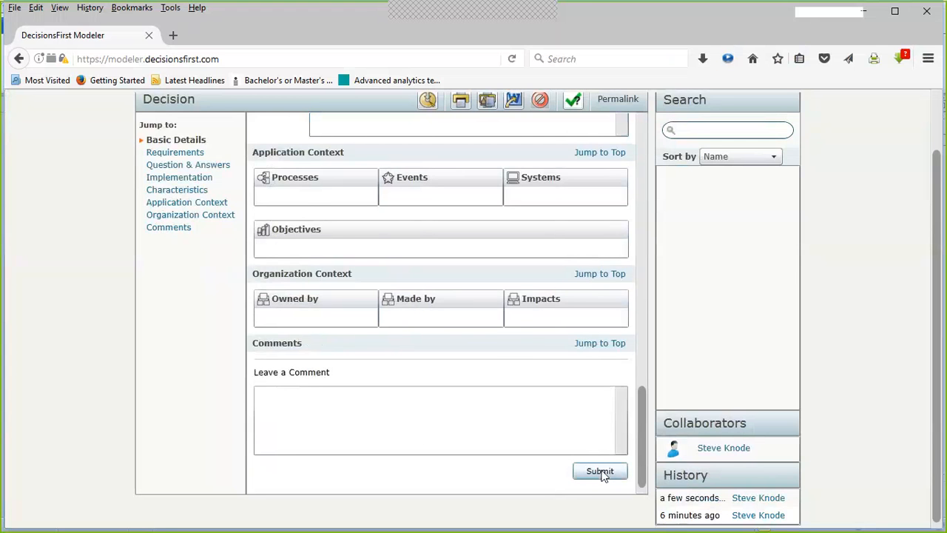
scroll(454, 169, "up", 2)
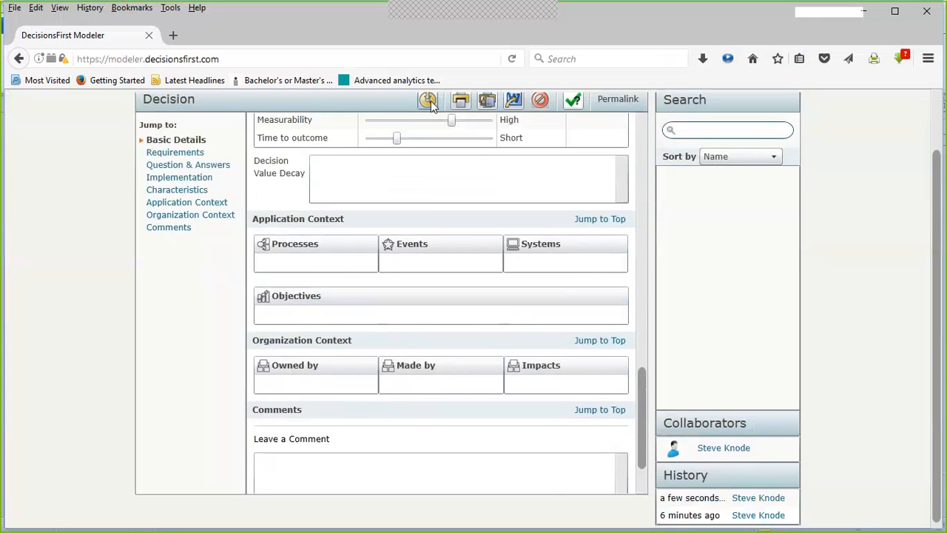
scroll(418, 185, "up", 2)
scroll(419, 185, "up", 18)
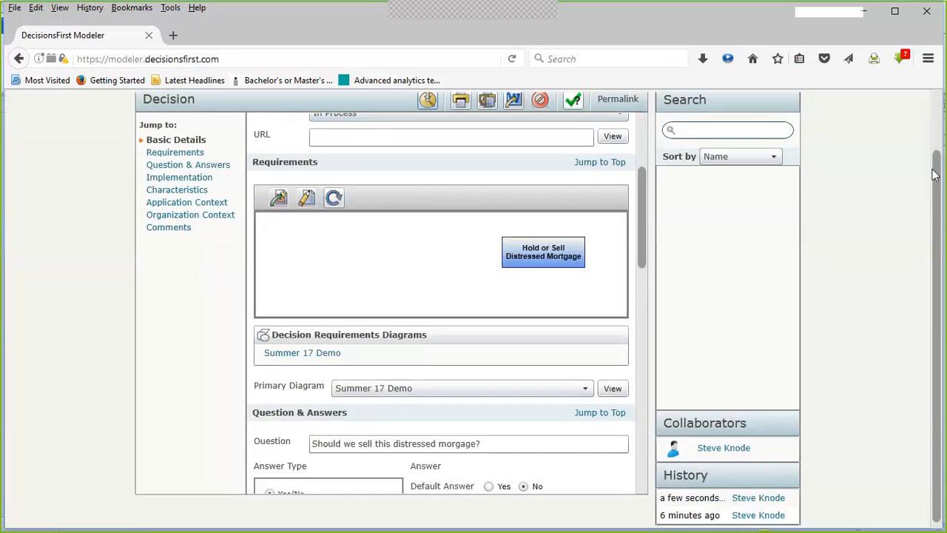
scroll(934, 175, "up", 2)
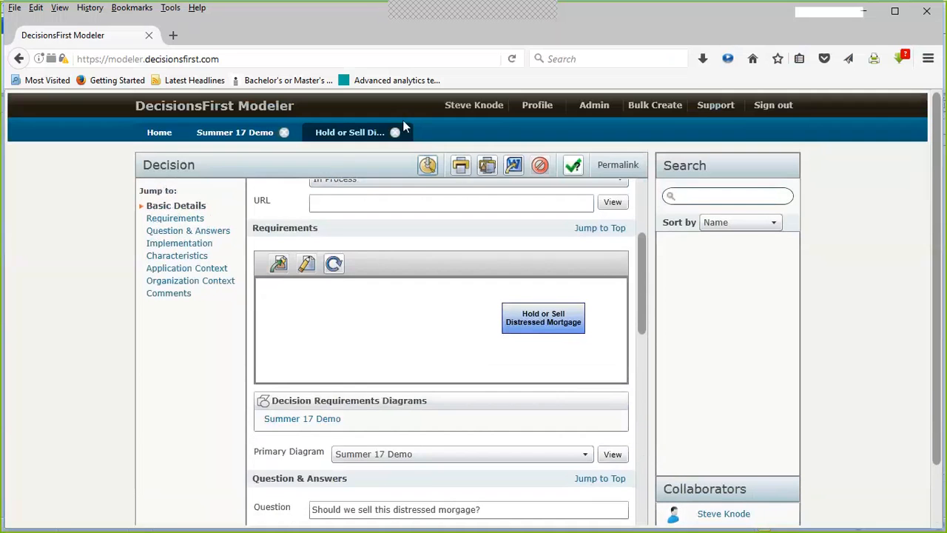
- Return to the Summer 17 Demo diagram and add an Input Data node below and to the left of the decision node
left_click(253, 138)
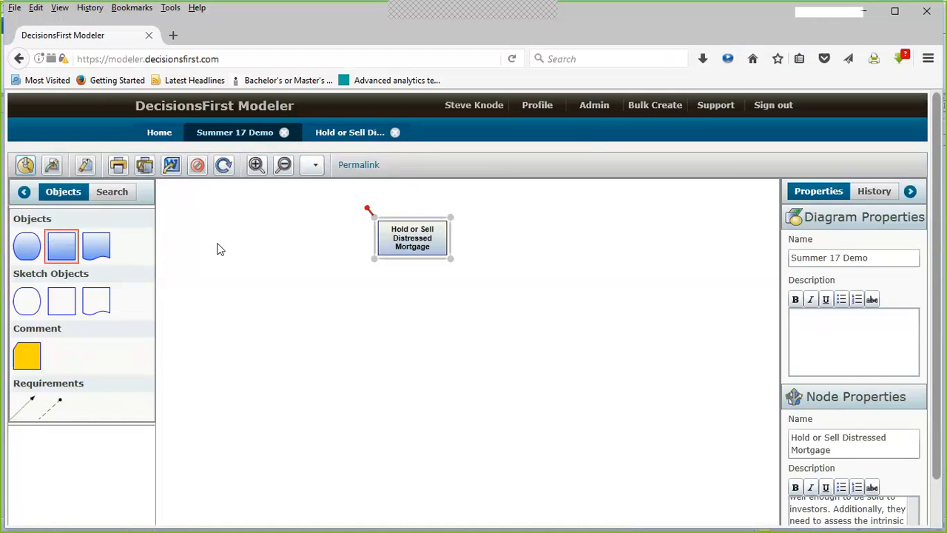
left_click(20, 247)
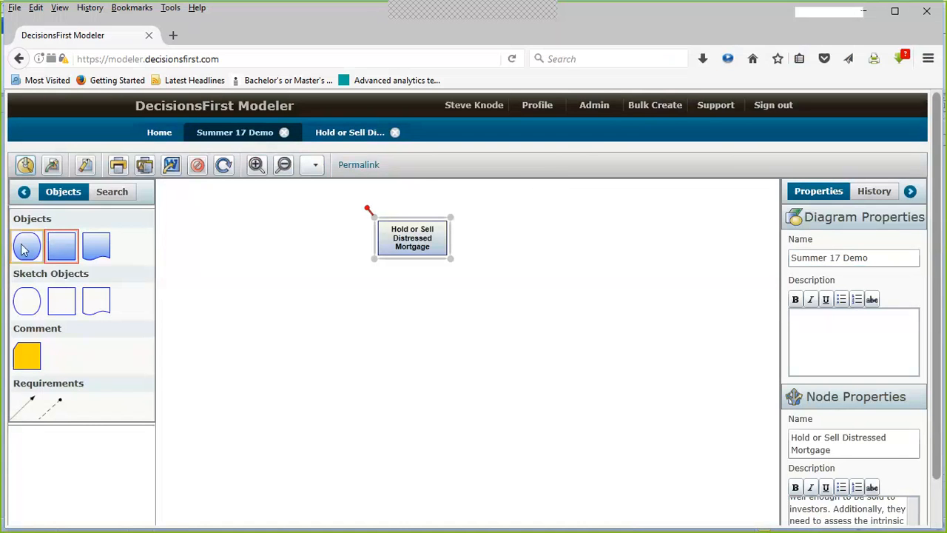
left_click(232, 285)
left_click_drag(235, 287, 236, 292)
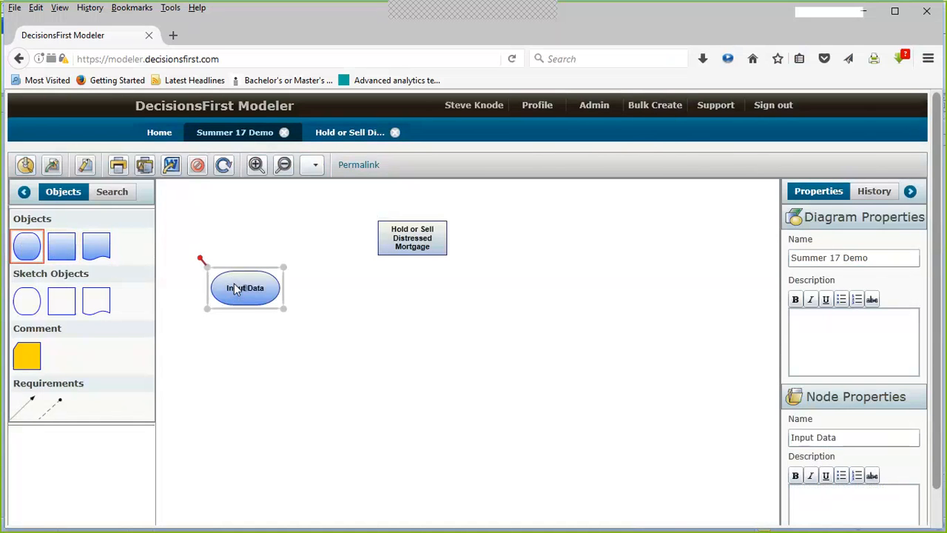
- Check the input data name on the PowerPoint example slide and rename the new Input Data node in DecisionsFirst Modeler as Market Bid Prices
key("alt+Tab")
key("Tab")
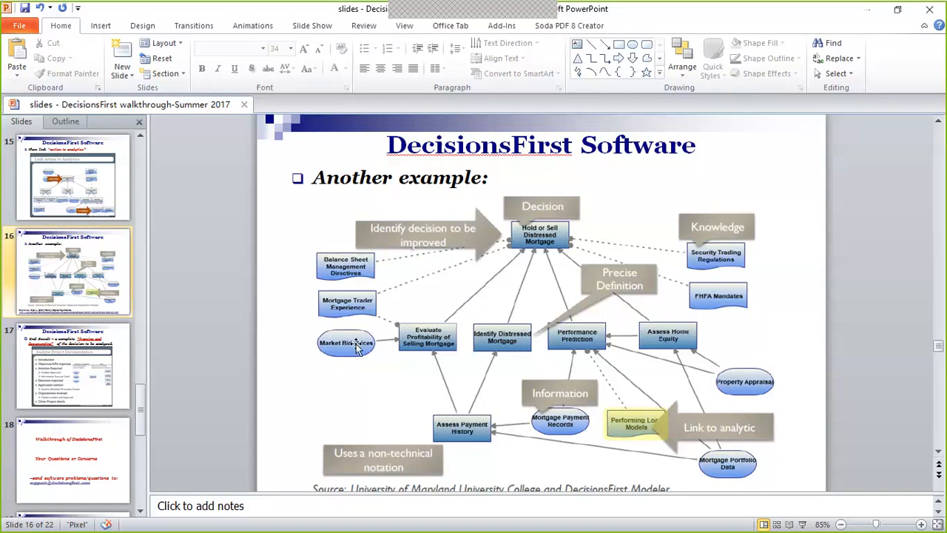
key("alt+Tab")
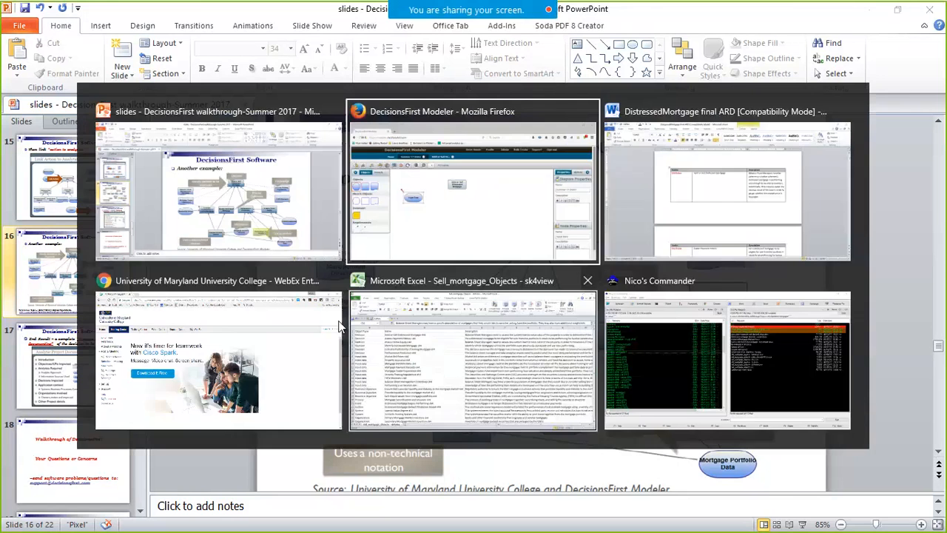
scroll(824, 409, "down", 1)
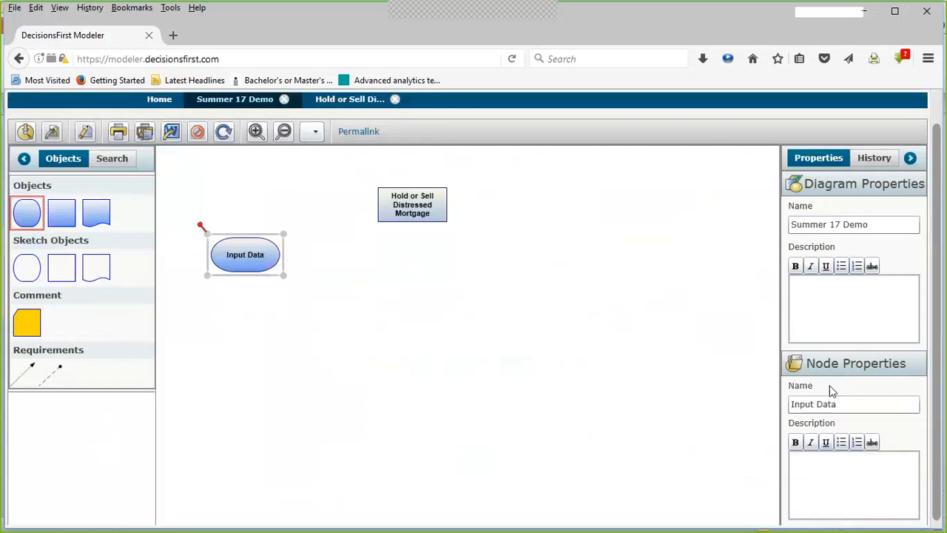
left_click(837, 402)
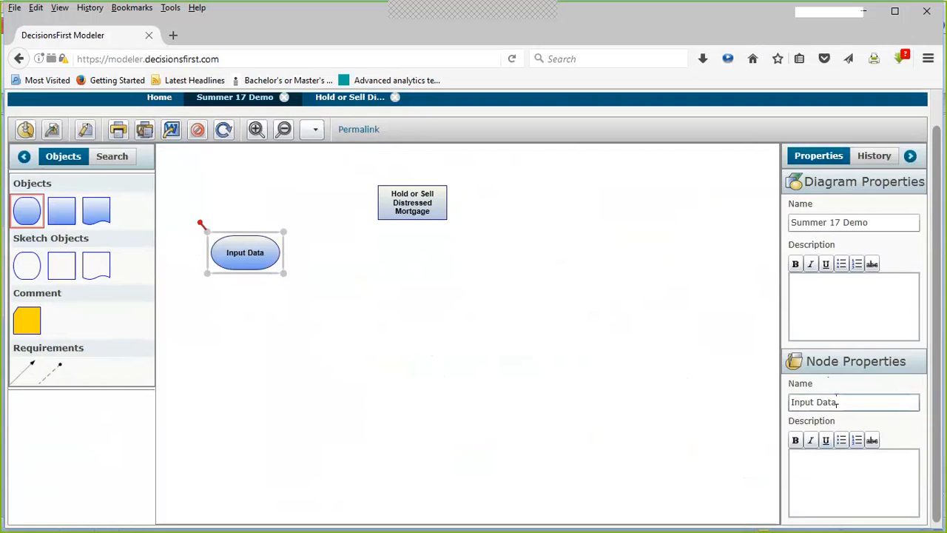
left_click_drag(837, 403, 792, 400)
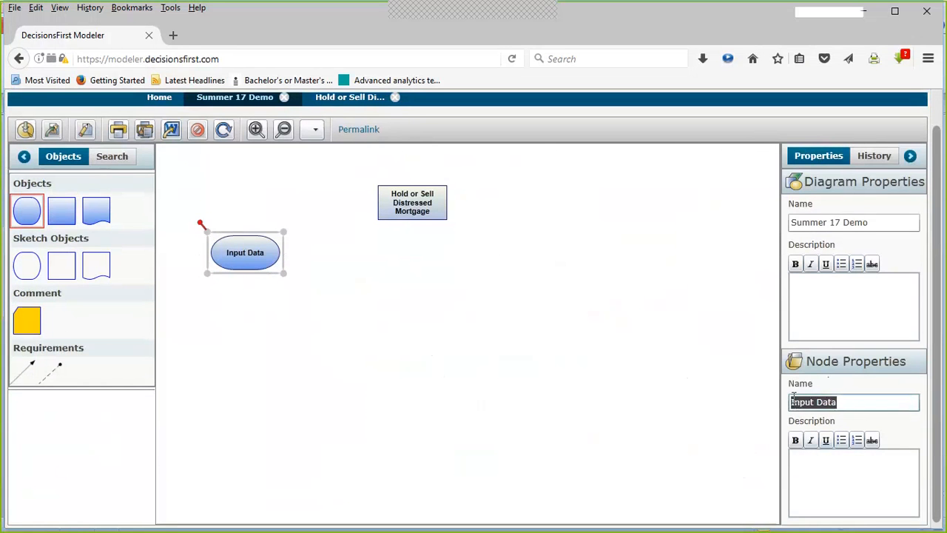
type("Marke")
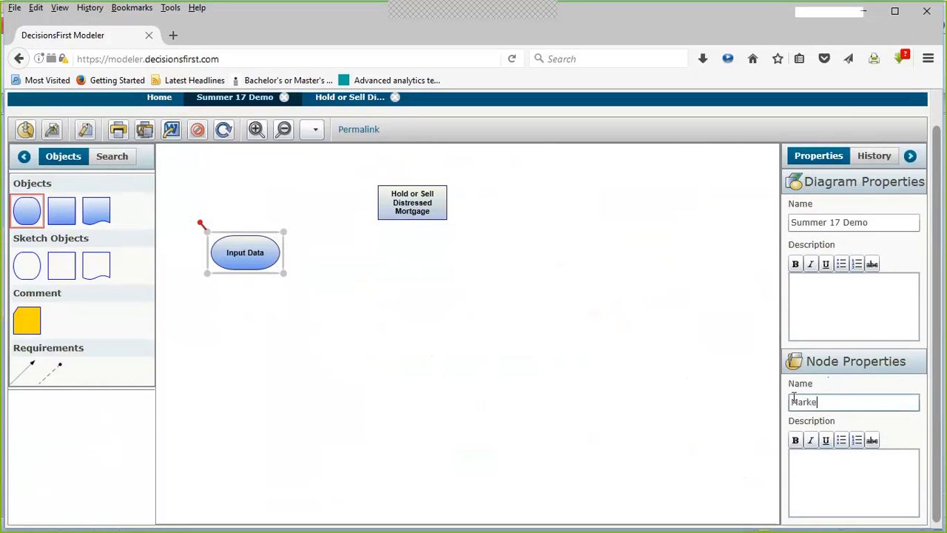
type("t Bid Prices")
- Copy the Market Bid Prices description from the DistressedMortgage final ARD Word document into the node's description in DecisionsFirst Modeler
key("alt+Tab")
key("alt+Tab")
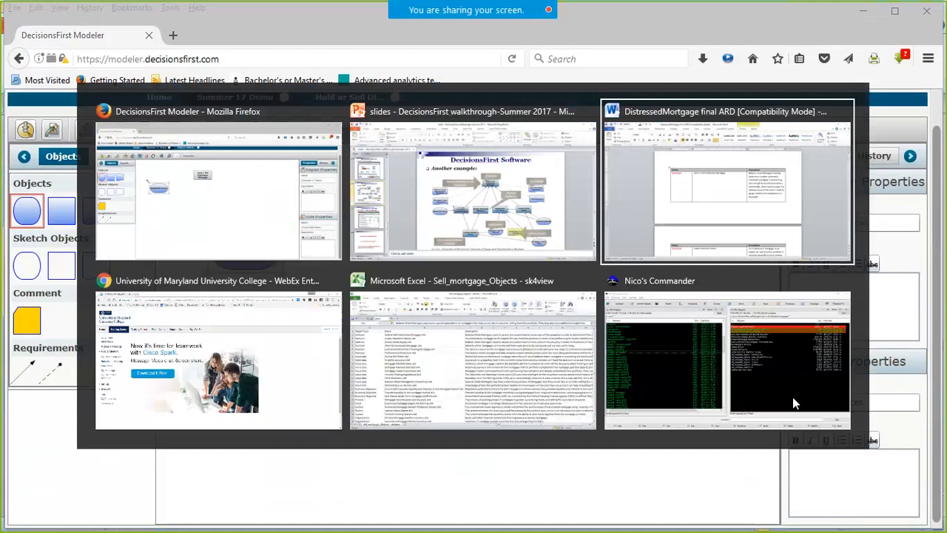
scroll(696, 398, "down", 20)
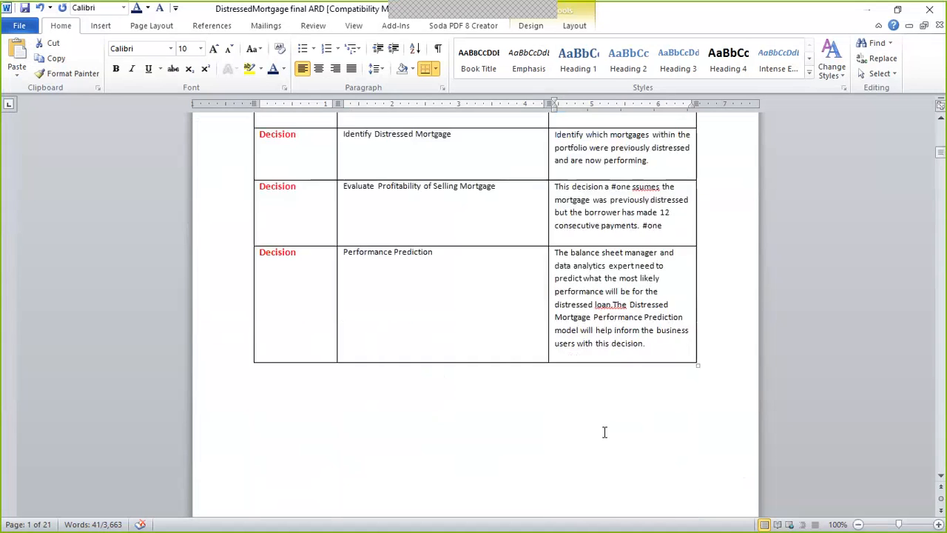
scroll(602, 429, "down", 3)
scroll(603, 429, "up", 2)
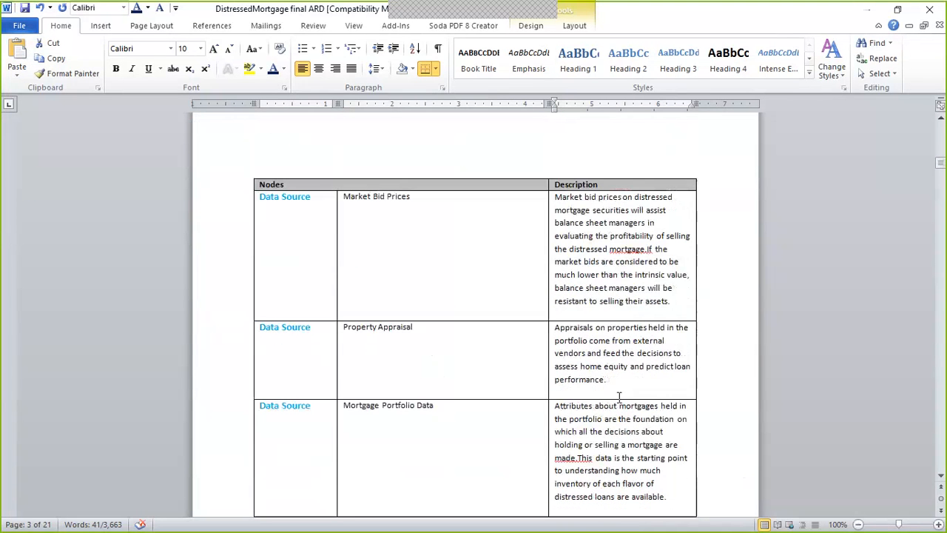
left_click_drag(556, 199, 681, 311)
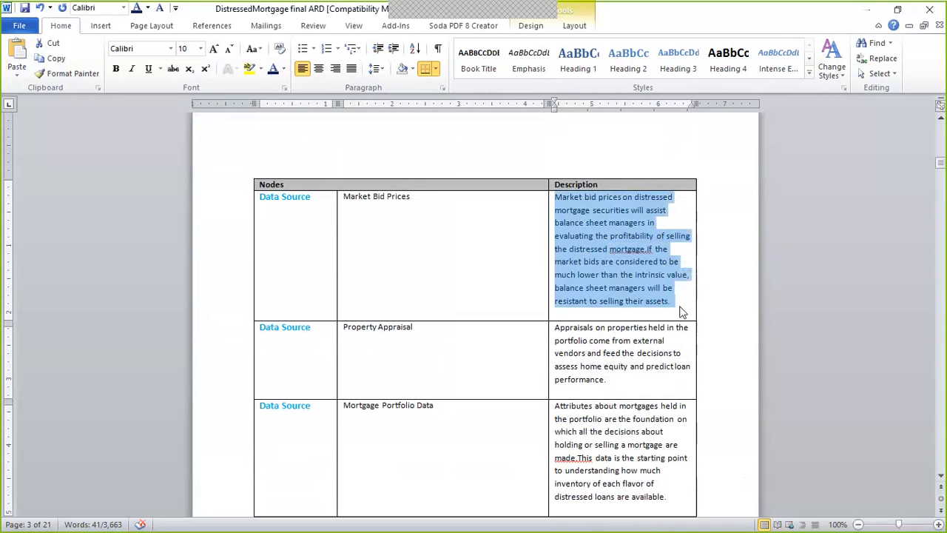
key("alt+Tab")
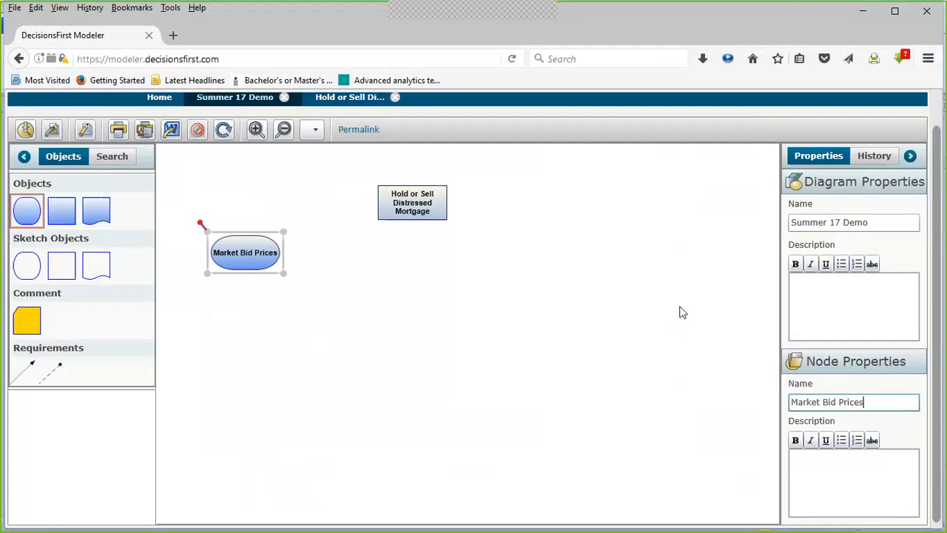
left_click(808, 456)
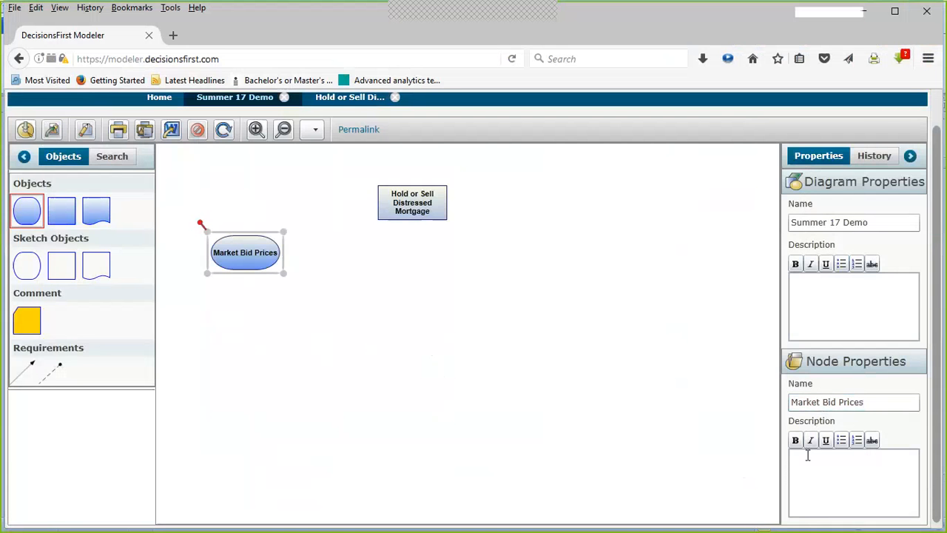
key("ctrl+v")
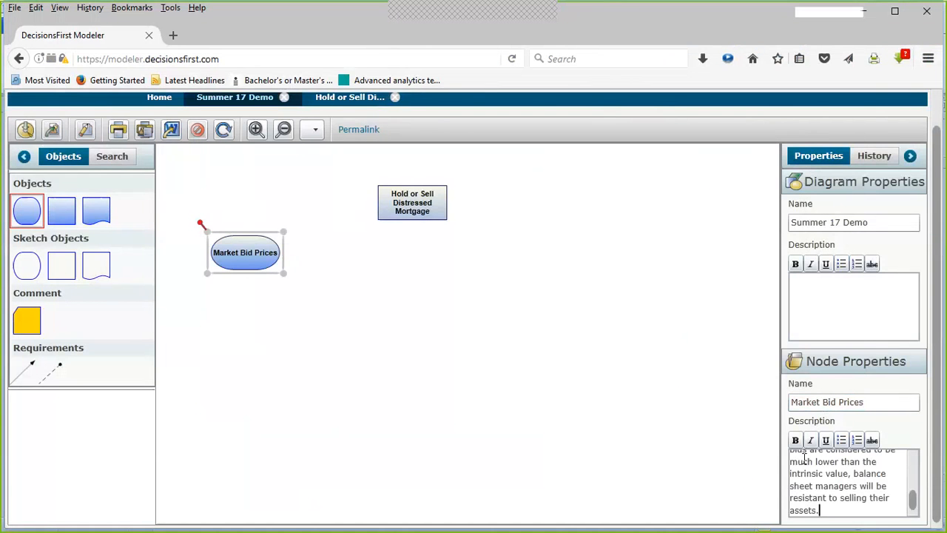
- Consult the PowerPoint example slide, and review the Market Bid Prices record's data source options, basic details, requirements, datasets and comments in DecisionsFirst Modeler
key("alt+Tab")
key("alt+Tab")
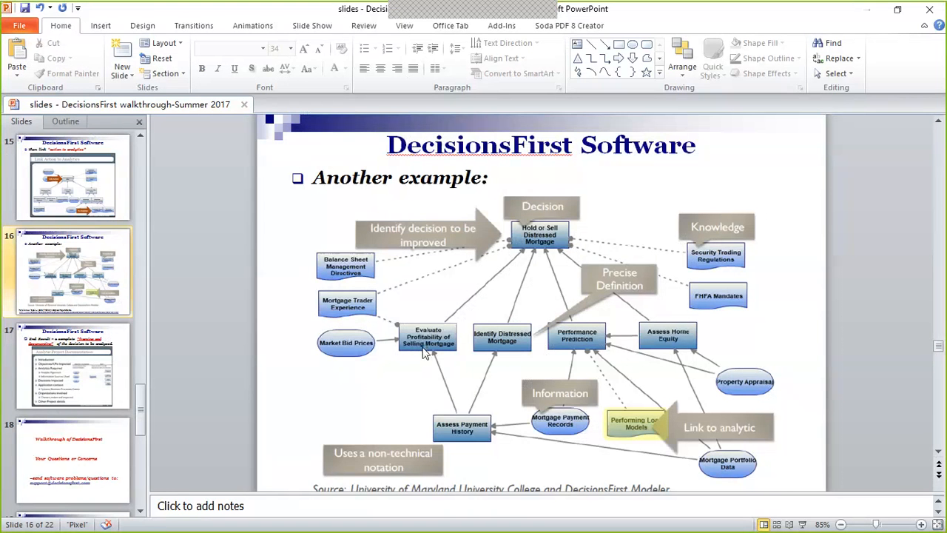
key("alt+Tab")
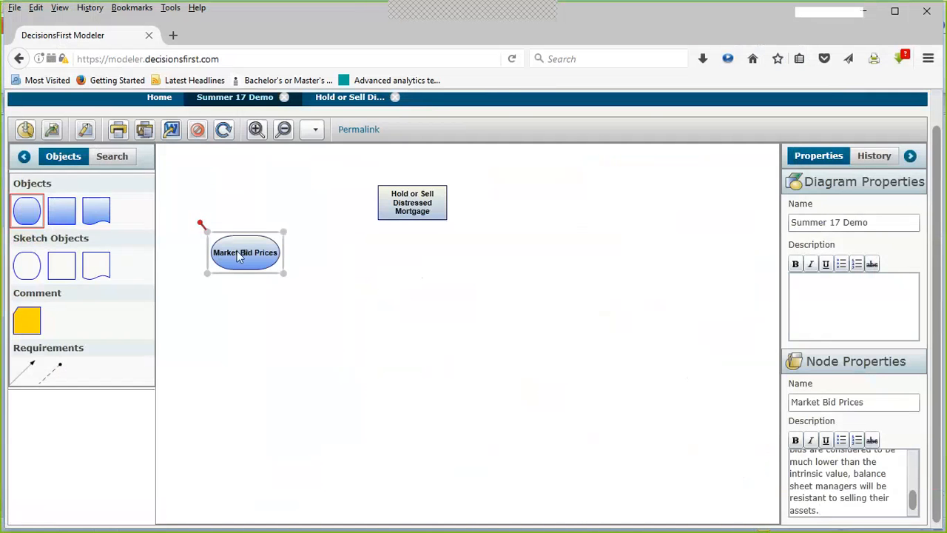
left_click(86, 131)
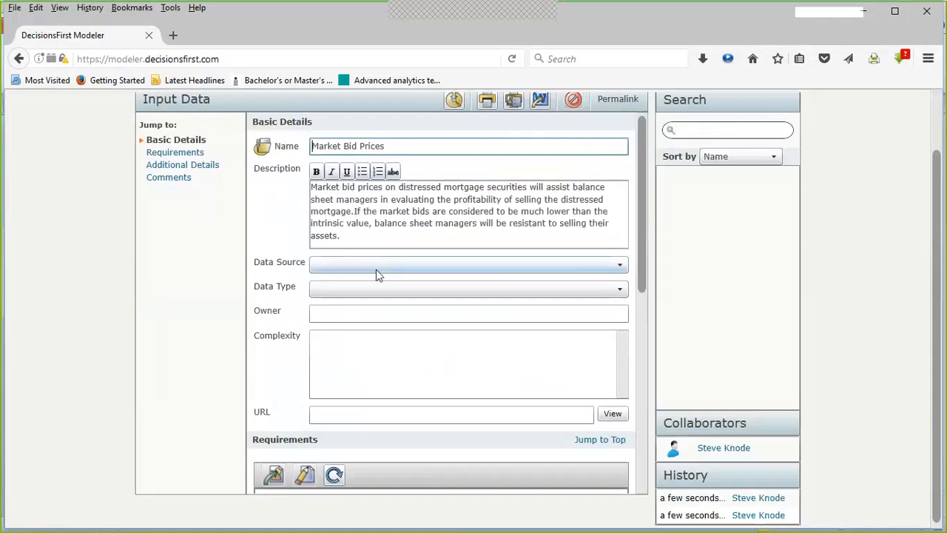
left_click(376, 266)
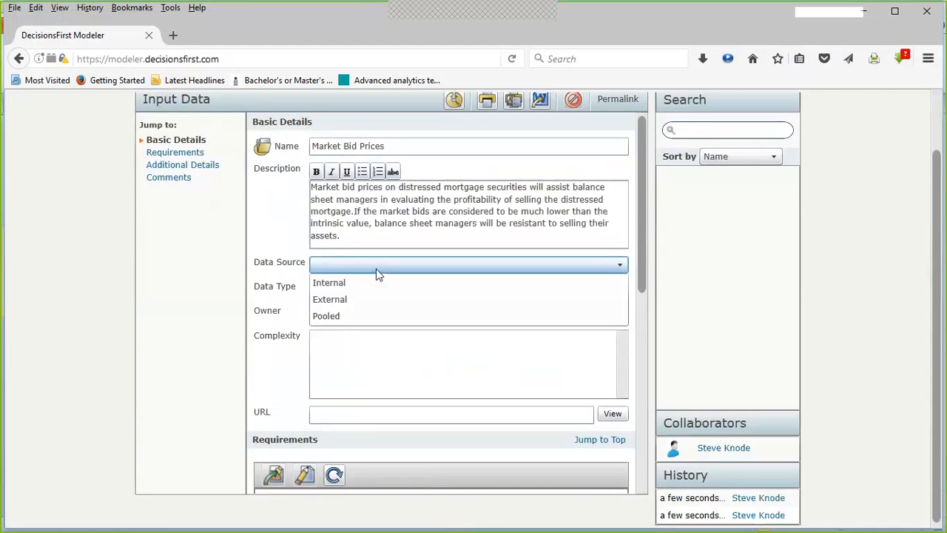
left_click(356, 336)
left_click(345, 311)
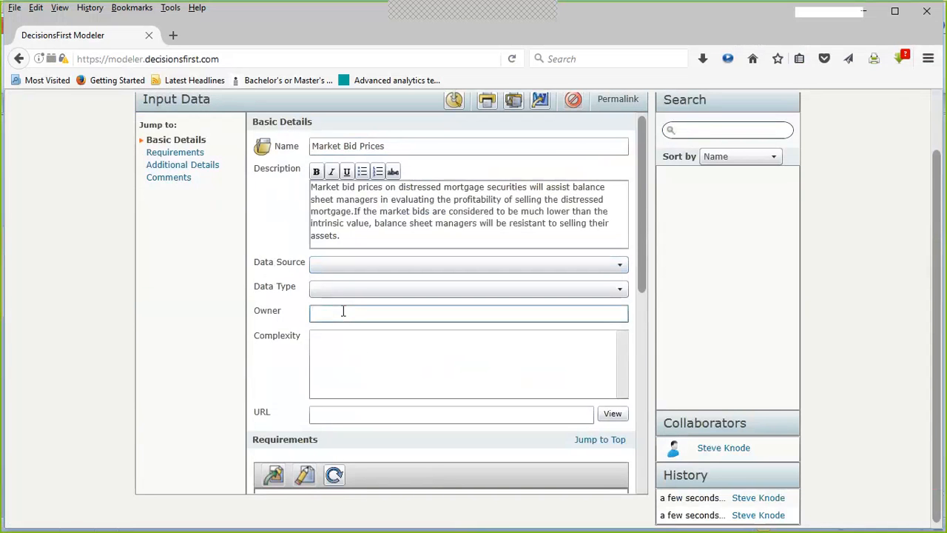
left_click(343, 342)
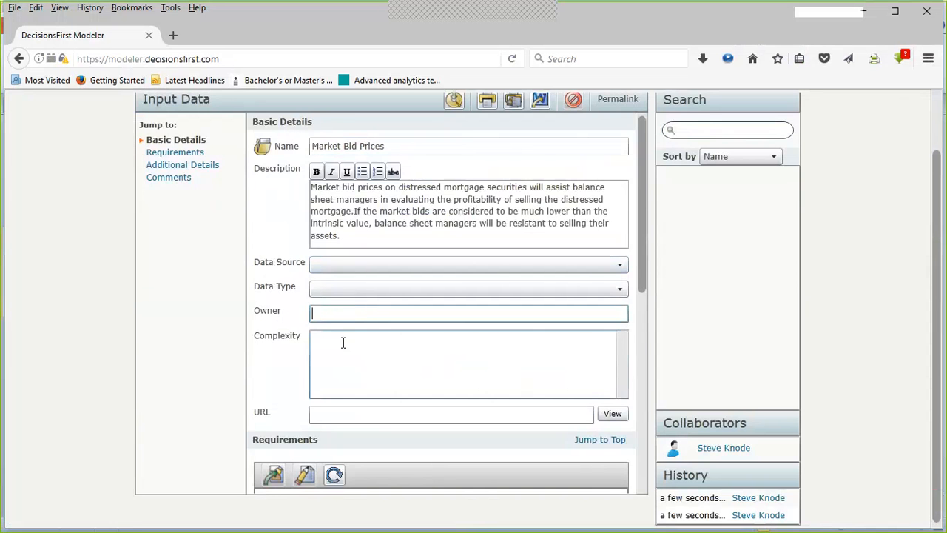
scroll(343, 343, "down", 2)
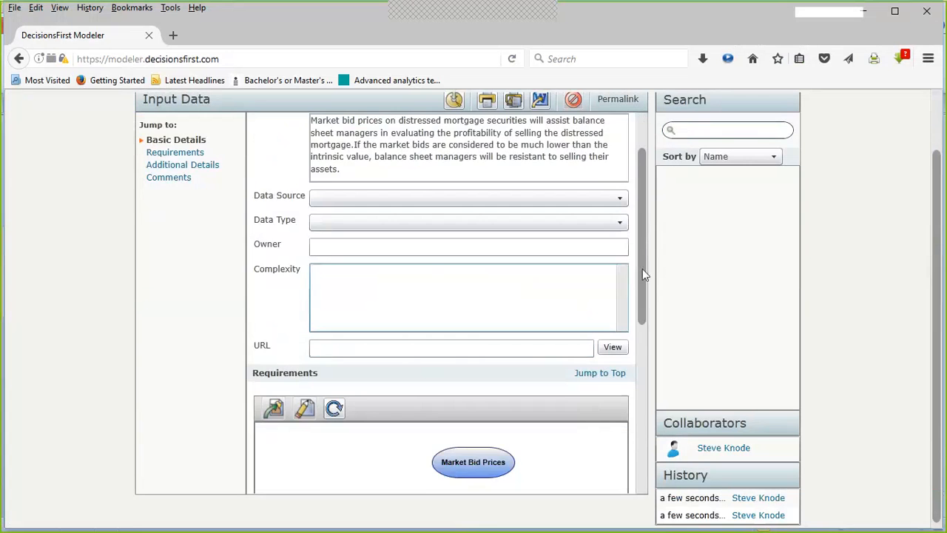
scroll(641, 335, "down", 2)
left_click_drag(640, 329, 638, 433)
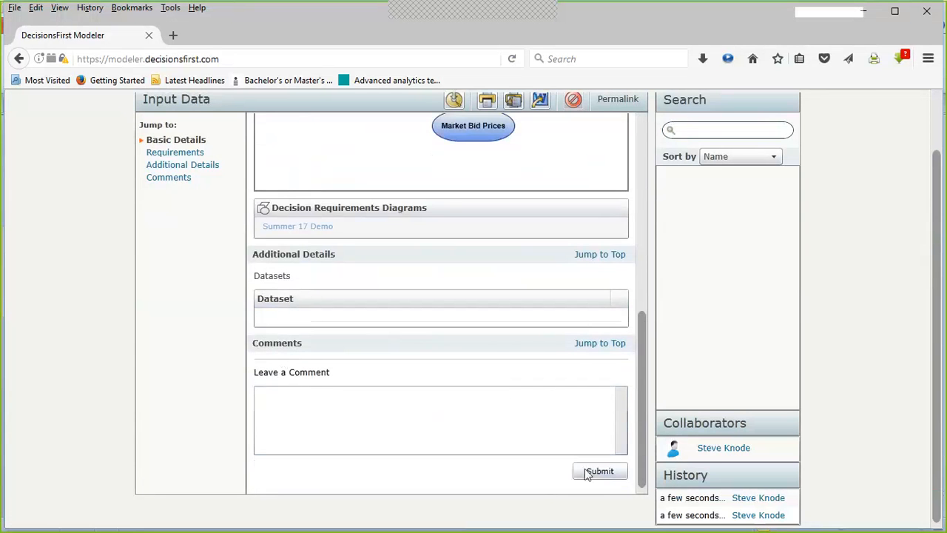
scroll(544, 358, "up", 5)
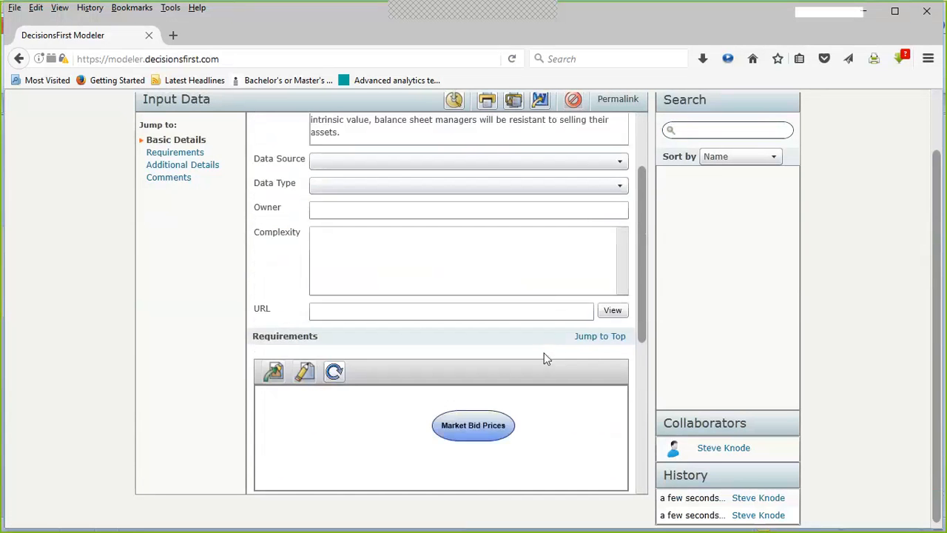
scroll(552, 299, "up", 3)
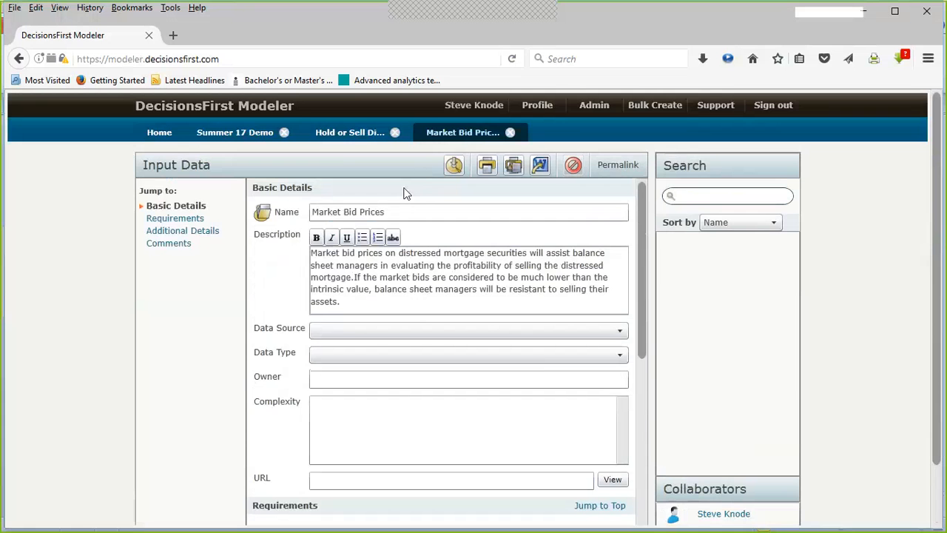
- Look over the open decision, diagram and input data records, and view the recent activity on the home page
left_click(386, 133)
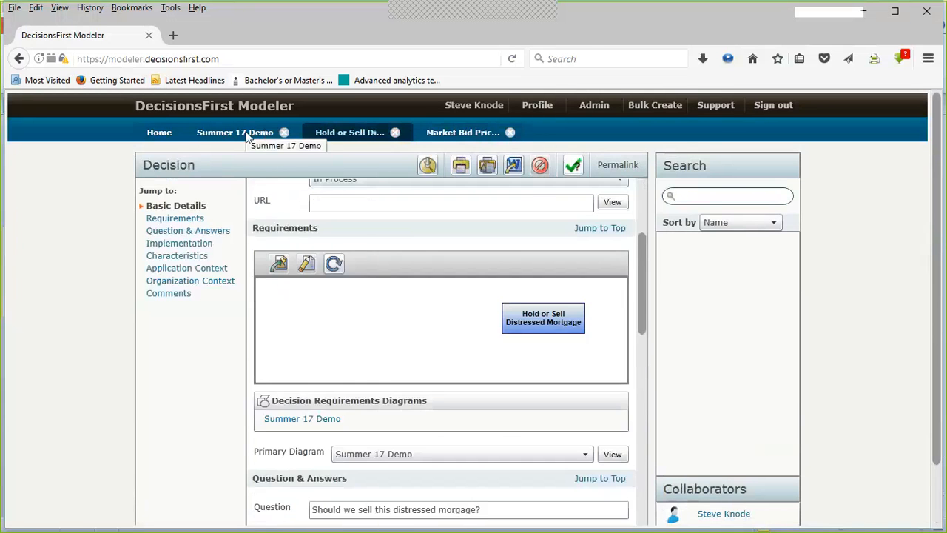
left_click(249, 138)
left_click(328, 137)
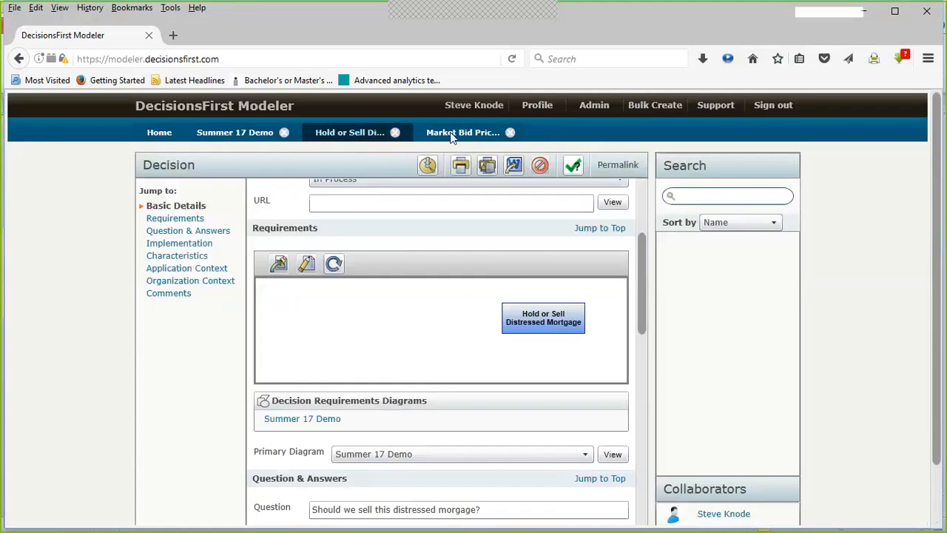
left_click(451, 131)
left_click(152, 136)
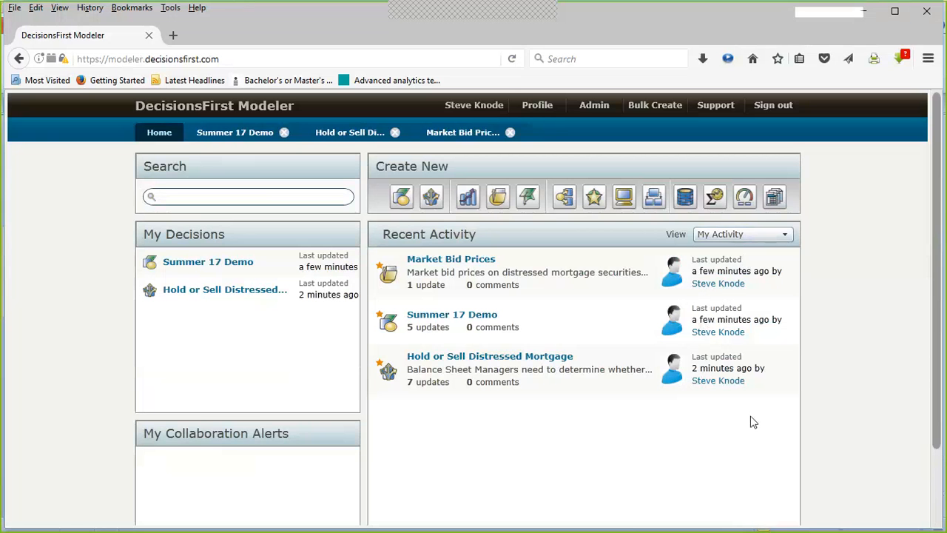
- Return to the Summer 17 Demo diagram and add a Decision node just below Hold or Sell Distressed Mortgage, level with Market Bid Prices
left_click(231, 137)
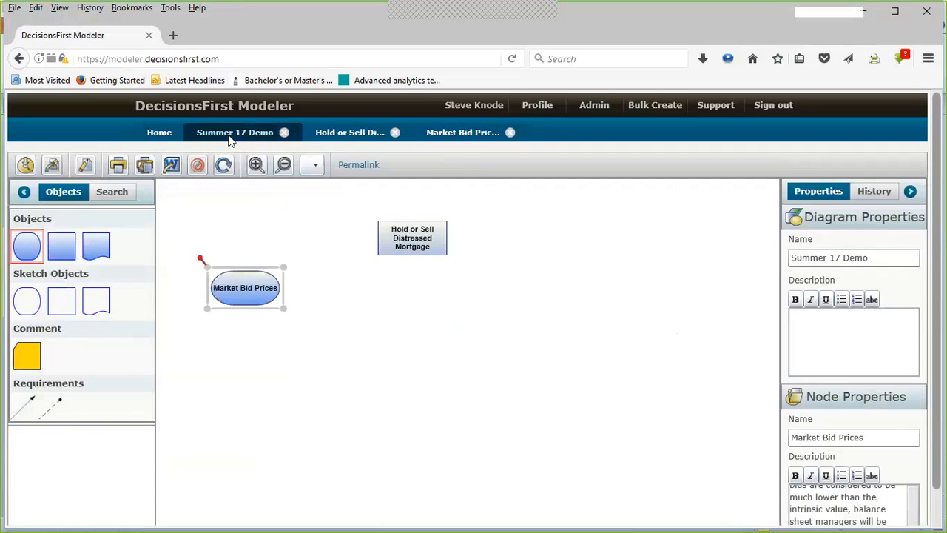
left_click(62, 249)
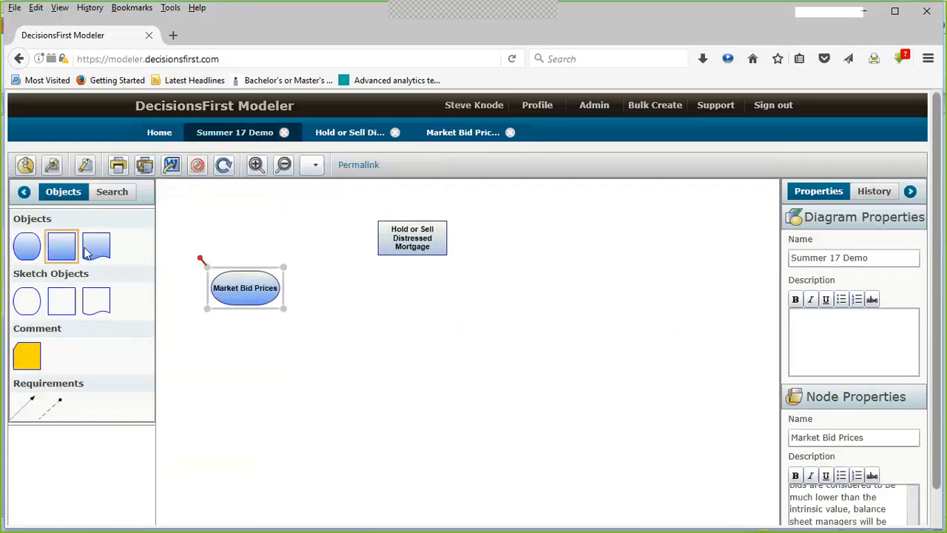
left_click(372, 294)
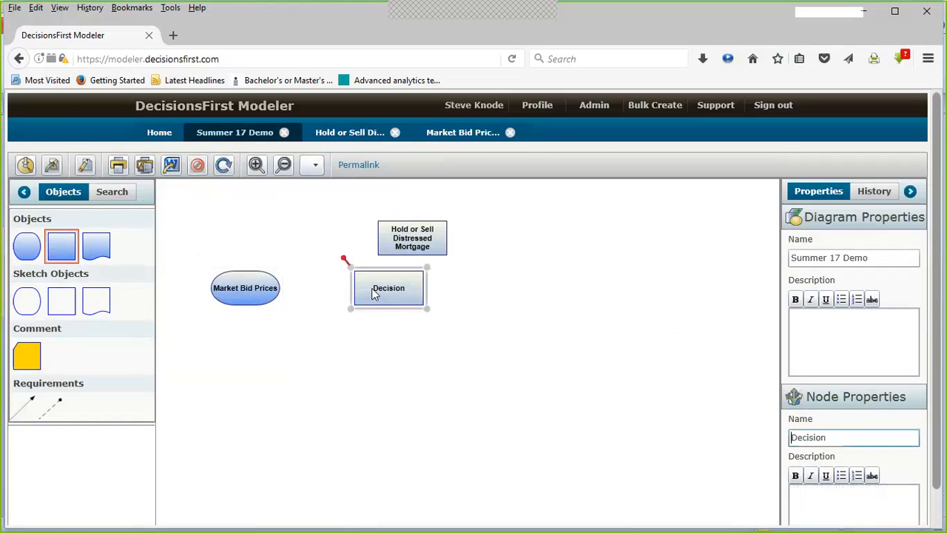
- Check the PowerPoint example slide and rename the new Decision node in DecisionsFirst Modeler as Evaluate Profitability of Selling Mortgage
key("alt+Tab")
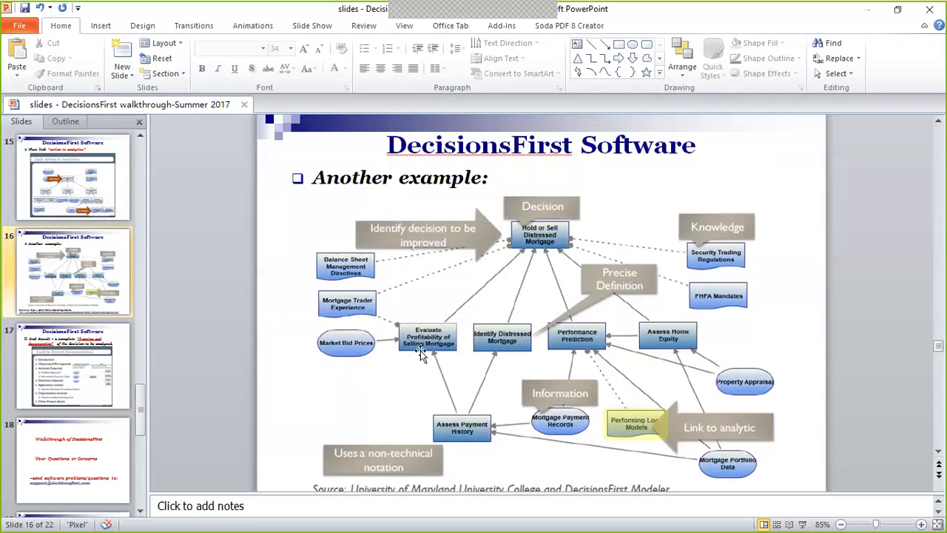
key("alt+Tab")
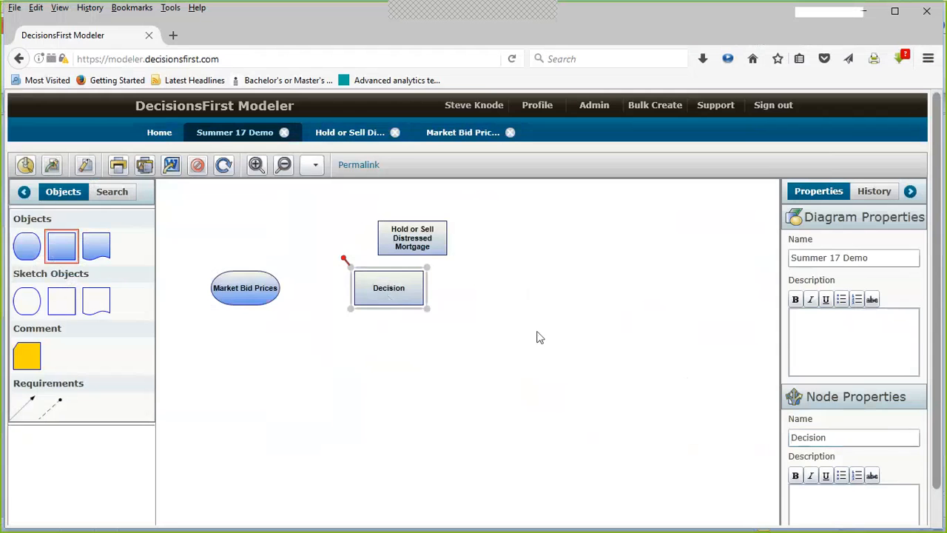
scroll(814, 403, "down", 1)
left_click_drag(840, 402, 757, 404)
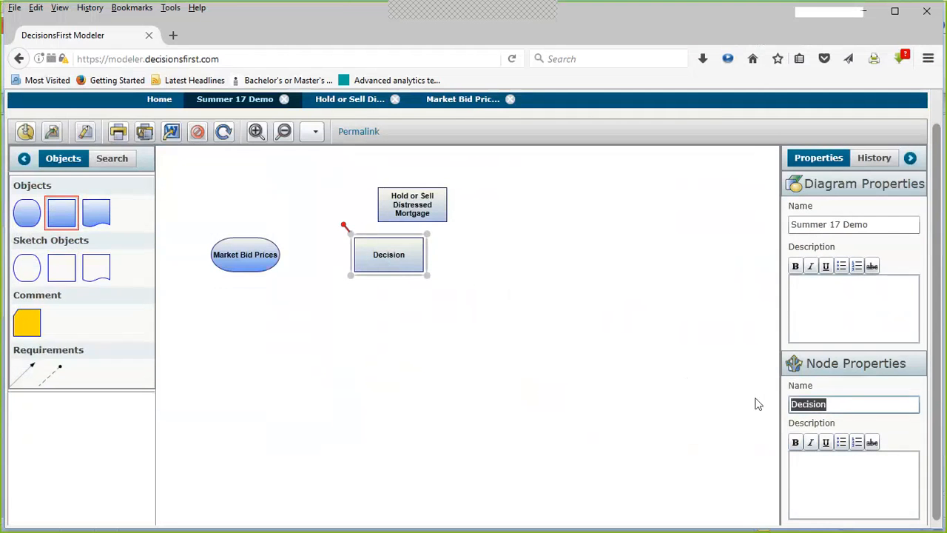
type("Evaluate Profi")
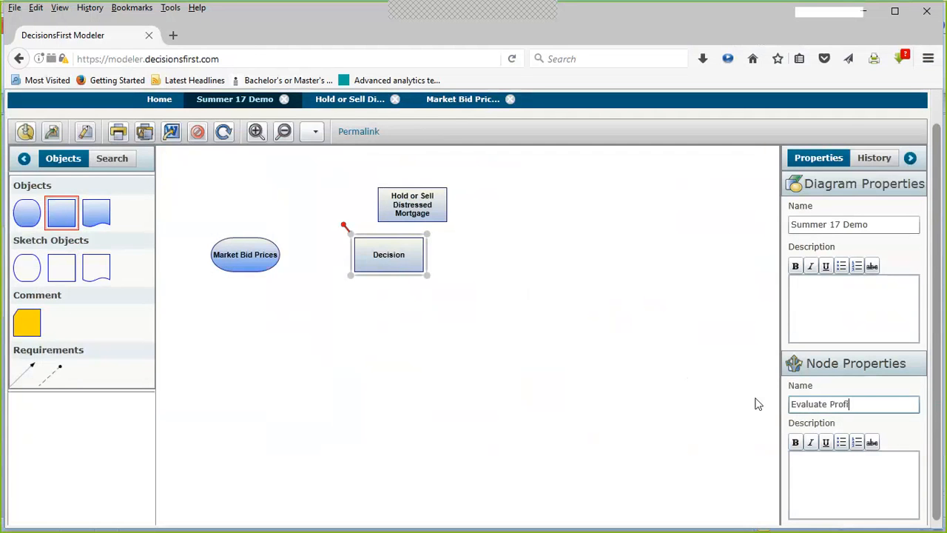
type("tability of Selling Mor")
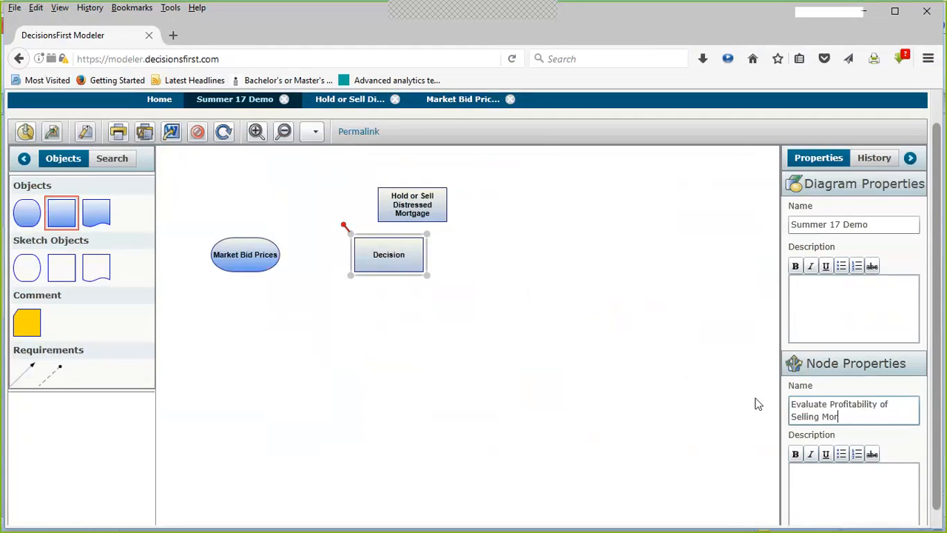
type("tgage")
left_click(830, 491)
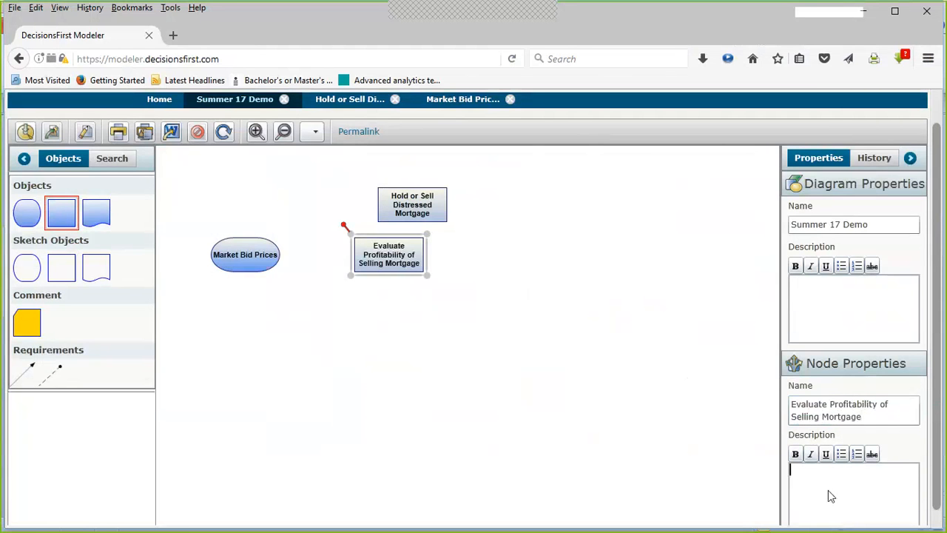
- Switch to the DistressedMortgage Word document and copy the description of the Evaluate Profitability of Selling Mortgage decision
key("alt+Tab")
key("alt+Tab")
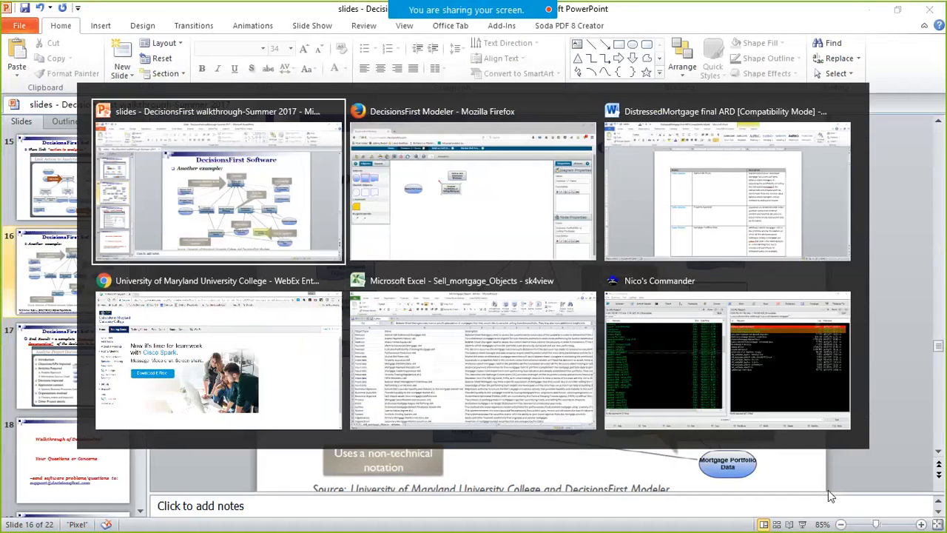
key("alt+Tab")
key("alt+Tab")
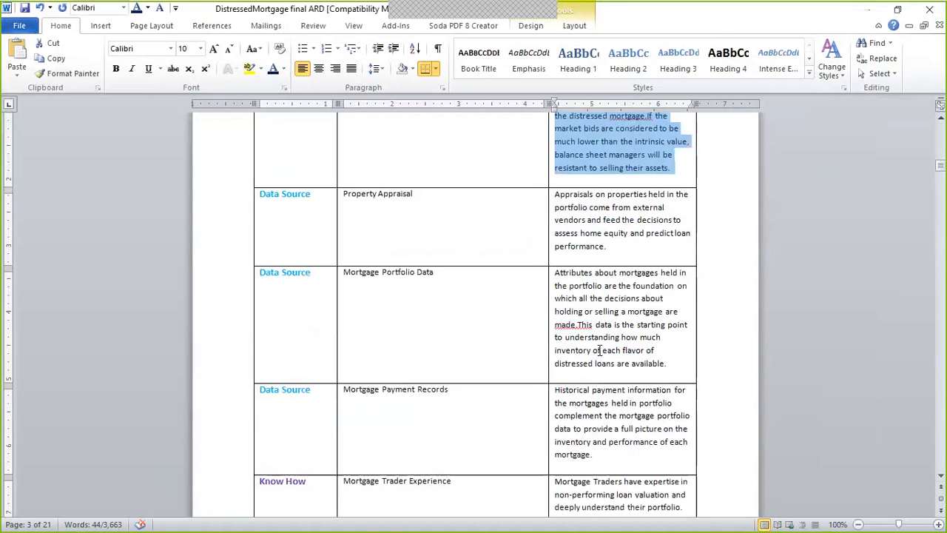
scroll(600, 350, "down", 3)
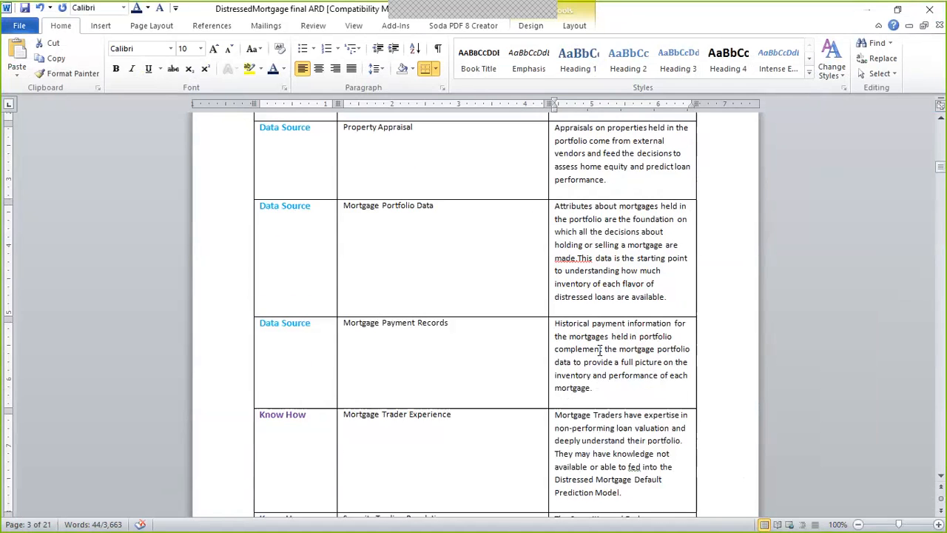
scroll(599, 353, "up", 4)
scroll(599, 355, "up", 10)
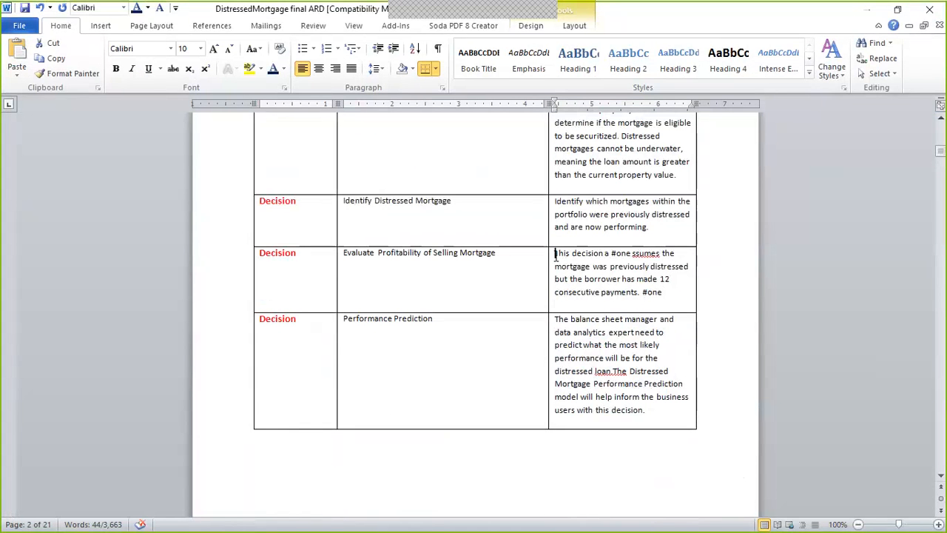
left_click_drag(555, 254, 670, 295)
key("ctrl+c")
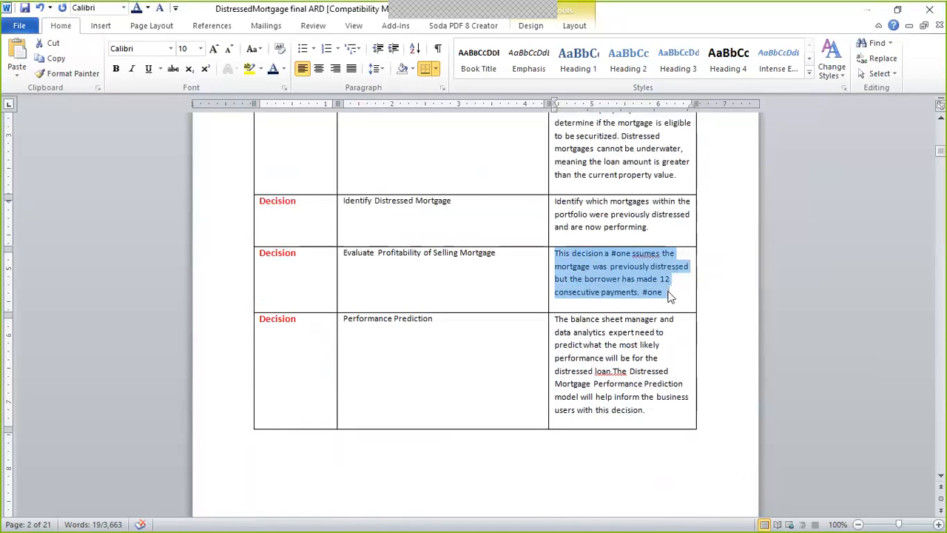
- Return to DecisionsFirst Modeler and paste the copied text as the description of Evaluate Profitability of Selling Mortgage
key("alt+Tab")
key("alt+Tab")
key("alt+Tab")
key("alt+Tab")
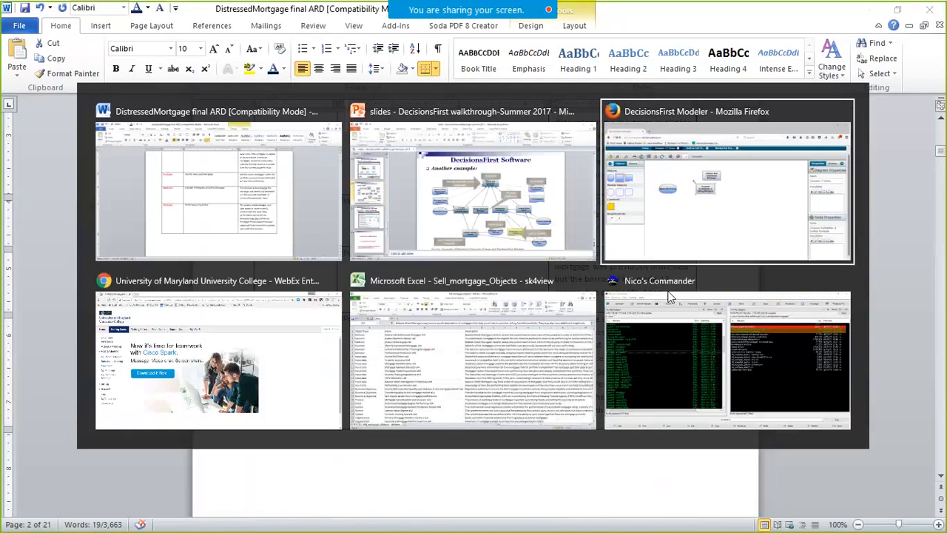
key("Up")
key("alt+Tab")
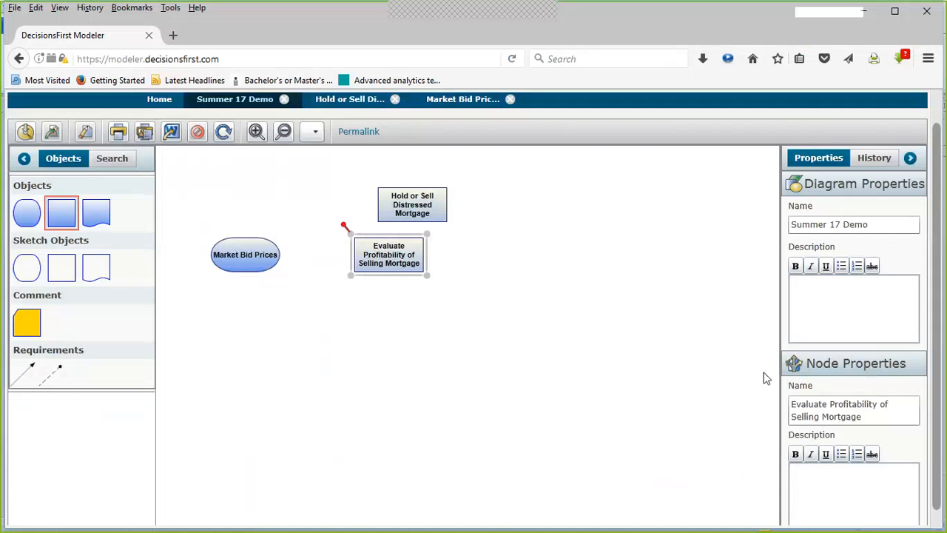
key("ctrl+v")
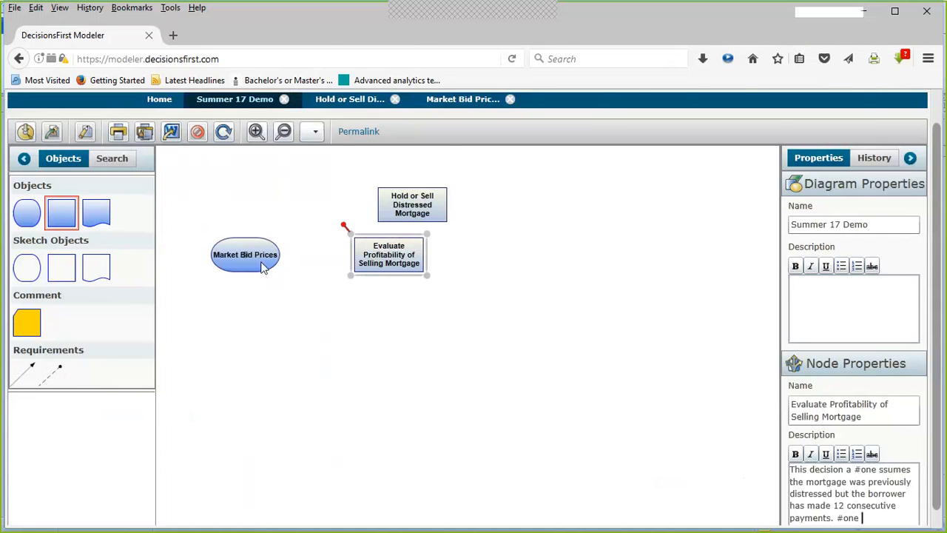
- Check the PowerPoint example slide and, in DecisionsFirst Modeler, draw a solid requirement arrow from Market Bid Prices to Evaluate Profitability of Selling Mortgage
key("alt+Tab")
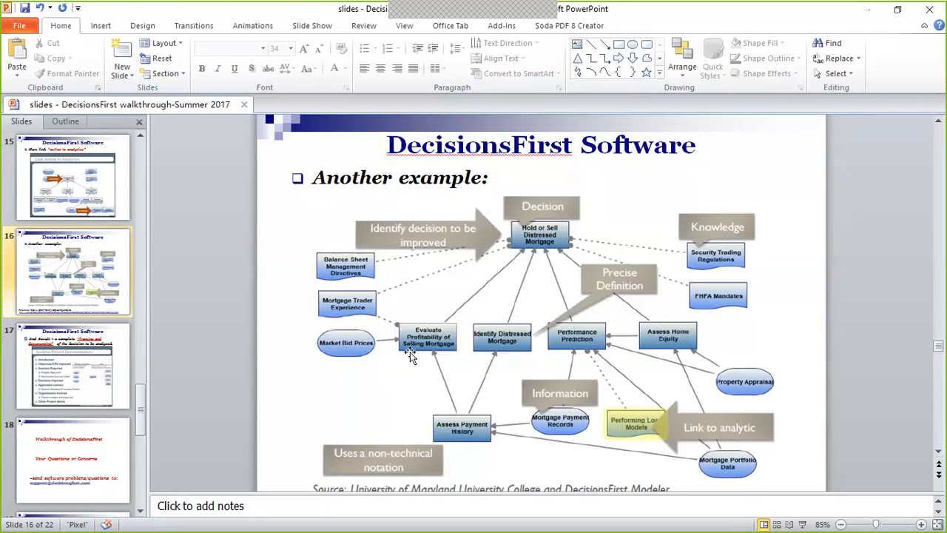
key("alt+Tab")
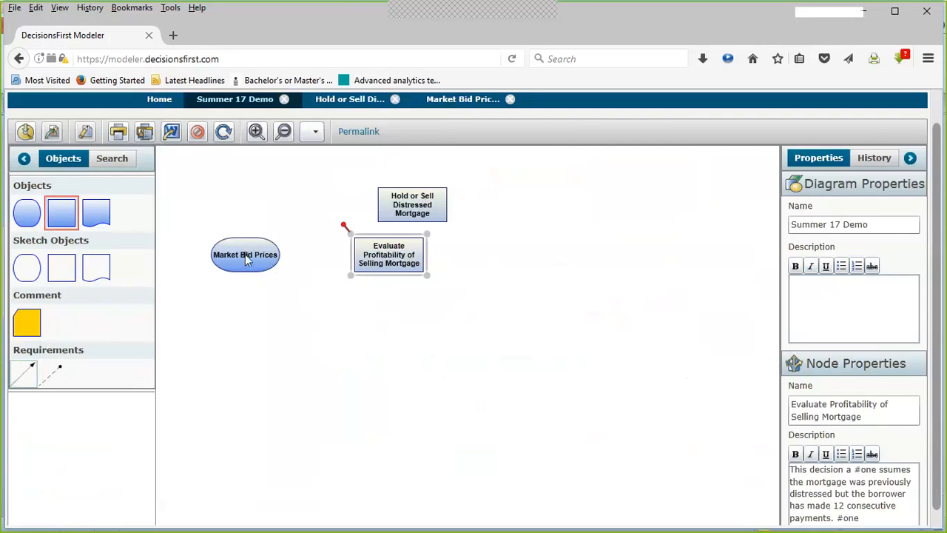
left_click_drag(246, 261, 388, 256)
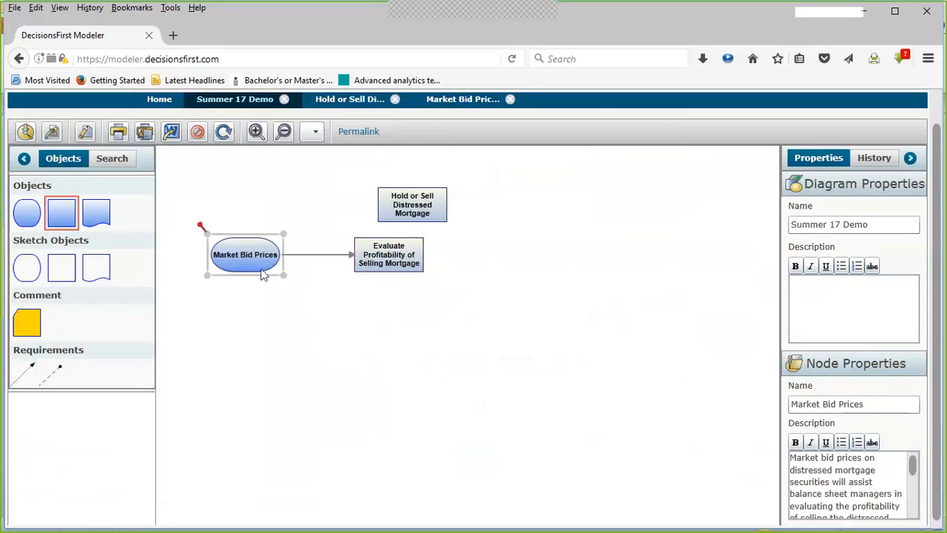
- Move Market Bid Prices below the level of Evaluate Profitability of Selling Mortgage and nudge all the diagram's nodes vertically as one group
left_click_drag(253, 271, 281, 318)
mouse_move(194, 162)
left_mouse_down()
mouse_move(211, 285)
mouse_move(618, 372)
left_mouse_up()
left_click(573, 343)
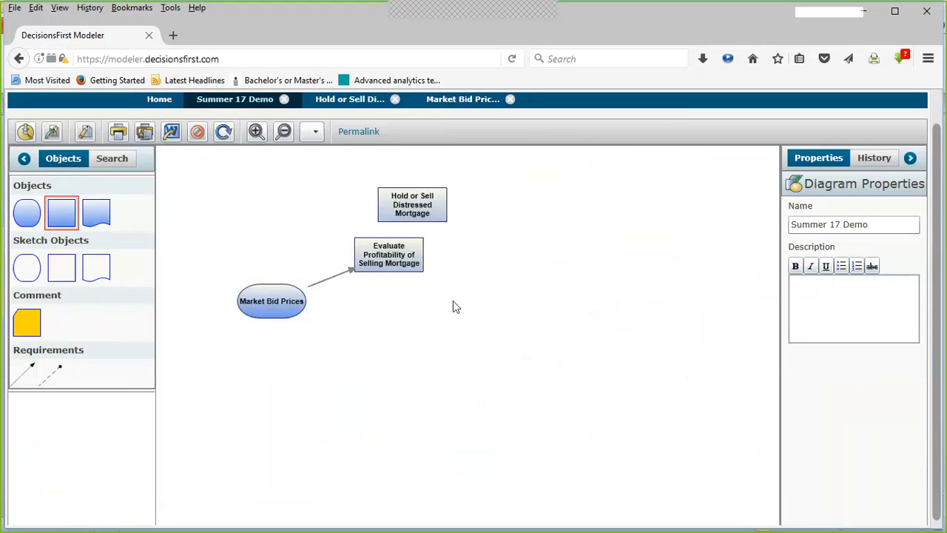
left_click_drag(453, 287, 501, 343)
left_click_drag(204, 167, 628, 398)
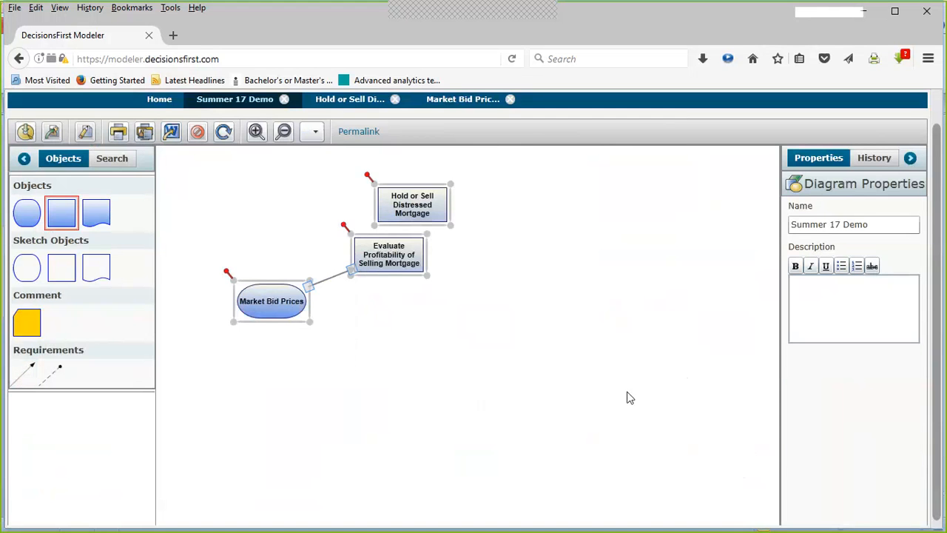
key("Up")
key("Up")
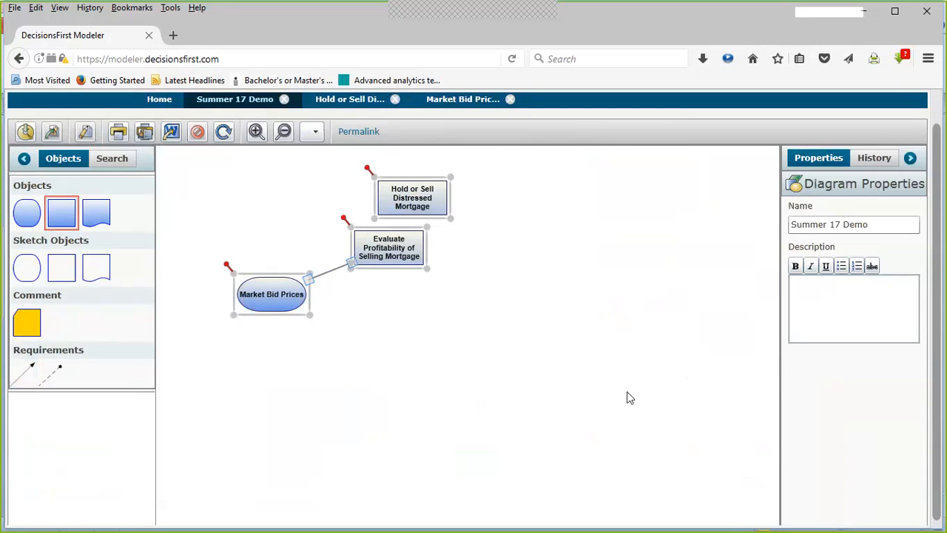
key("Down")
key("Down")
key("Down")
key("Down")
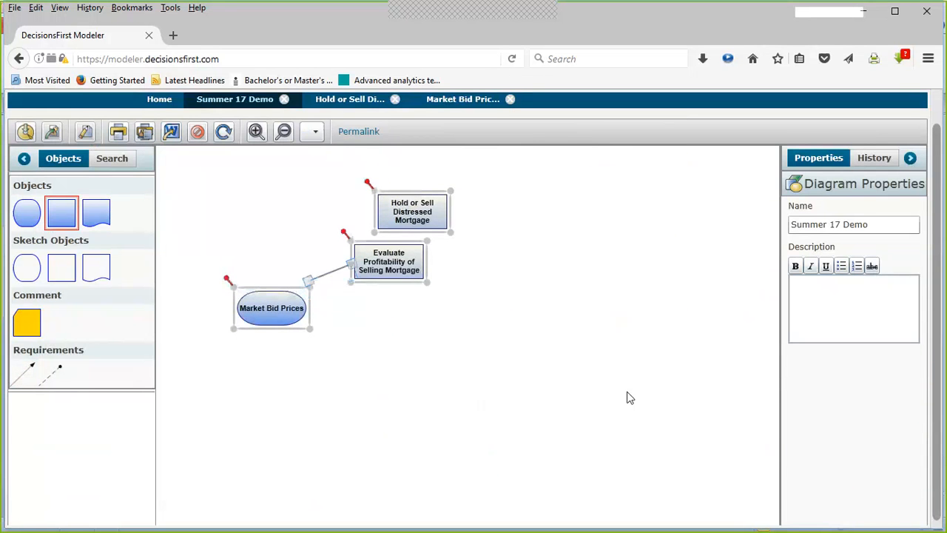
key("Down")
- Spread the nodes diagonally, with Market Bid Prices lowest, Evaluate Profitability of Selling Mortgage above and right of it, and Hold or Sell Distressed Mortgage uppermost
left_click(398, 285)
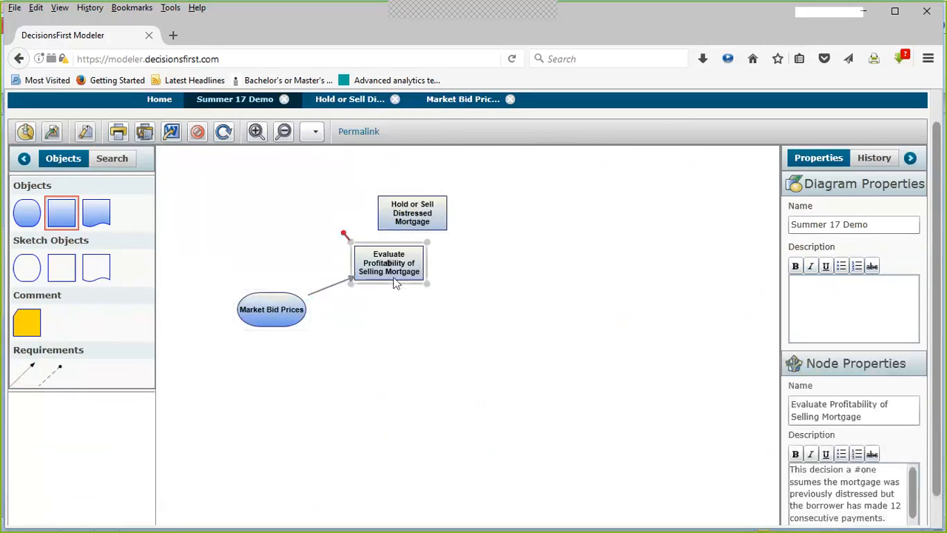
left_click_drag(396, 283, 446, 329)
left_click_drag(271, 311, 234, 440)
left_click_drag(436, 326, 315, 379)
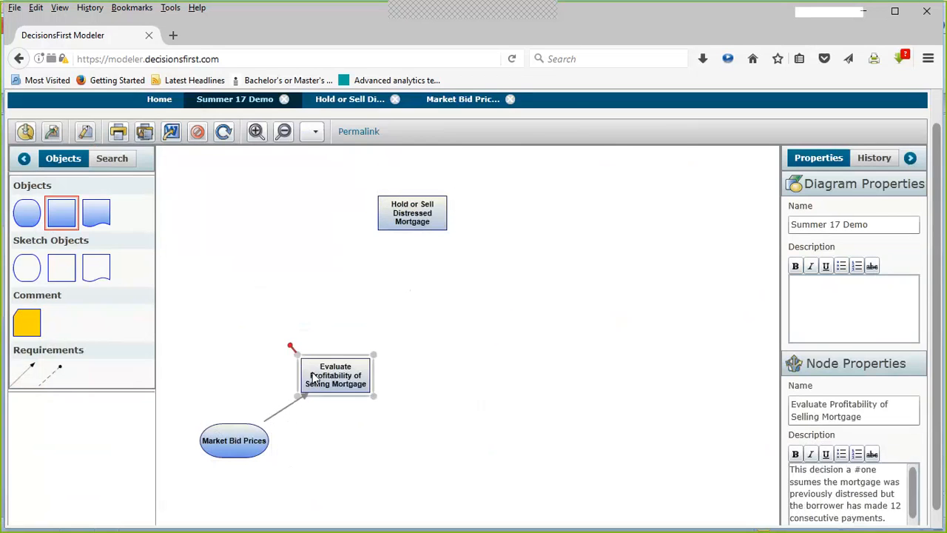
left_click_drag(405, 217, 421, 228)
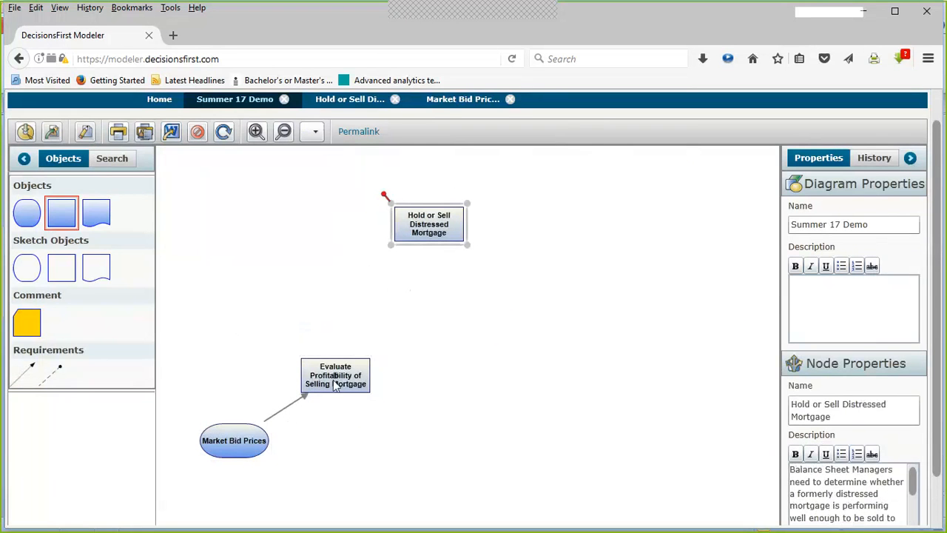
- Consult the PowerPoint example slide and, in DecisionsFirst Modeler, draw a solid requirement arrow from Evaluate Profitability of Selling Mortgage to Hold or Sell Distressed Mortgage
key("alt+Tab")
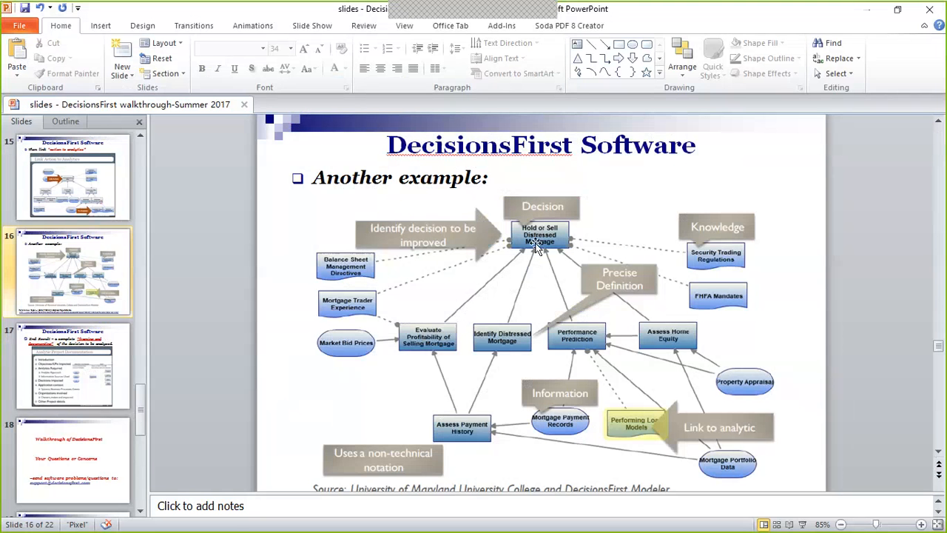
key("alt+Tab")
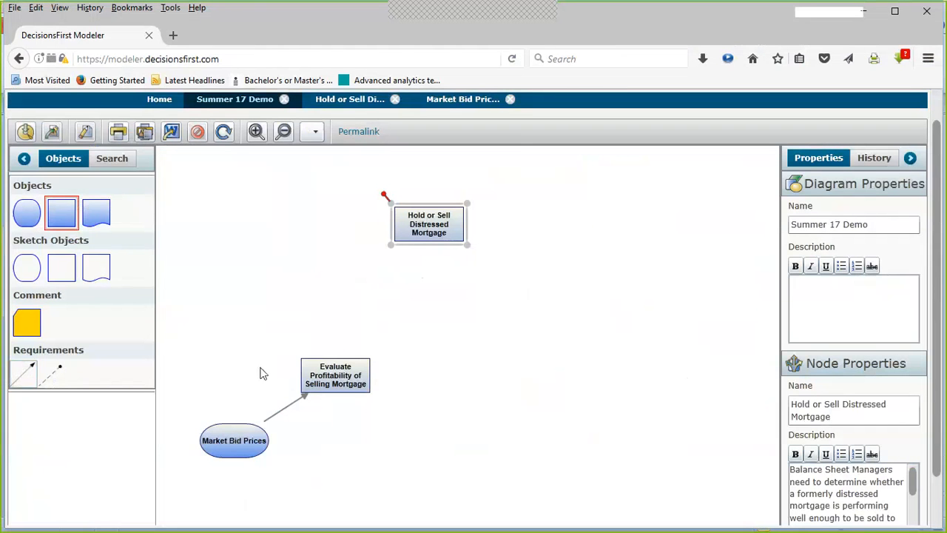
left_click(337, 381)
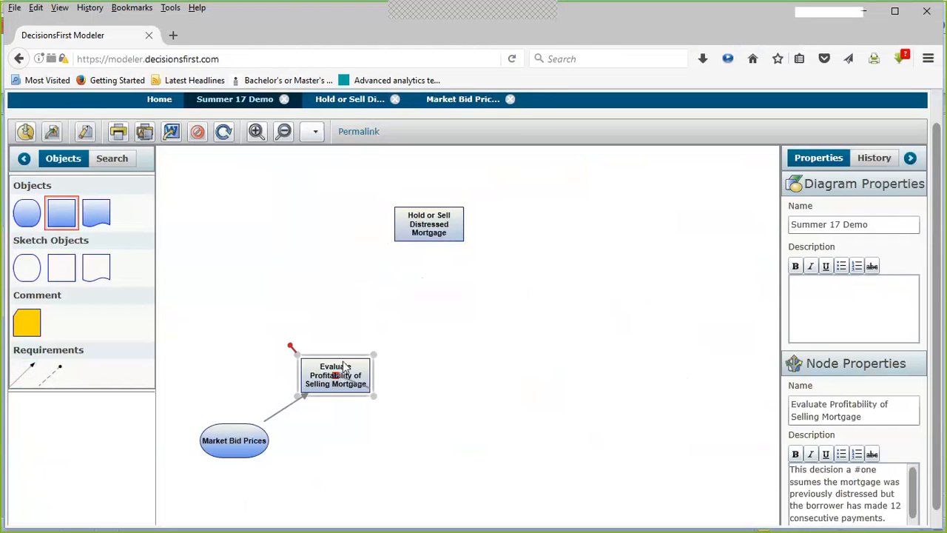
mouse_move(337, 379)
left_mouse_down()
mouse_move(365, 310)
mouse_move(425, 231)
left_mouse_up()
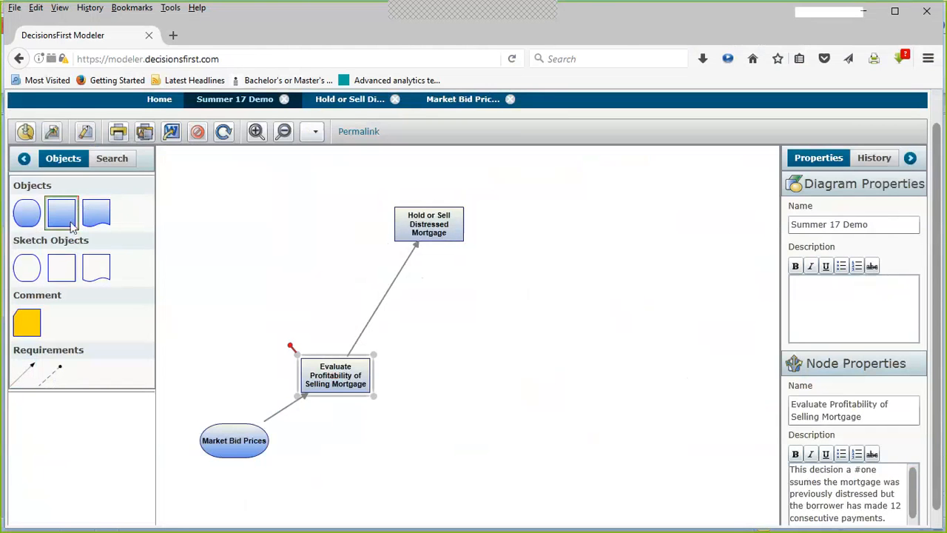
- Add a Knowledge Source node to the right of Hold or Sell Distressed Mortgage and slightly lower than it
left_click(92, 213)
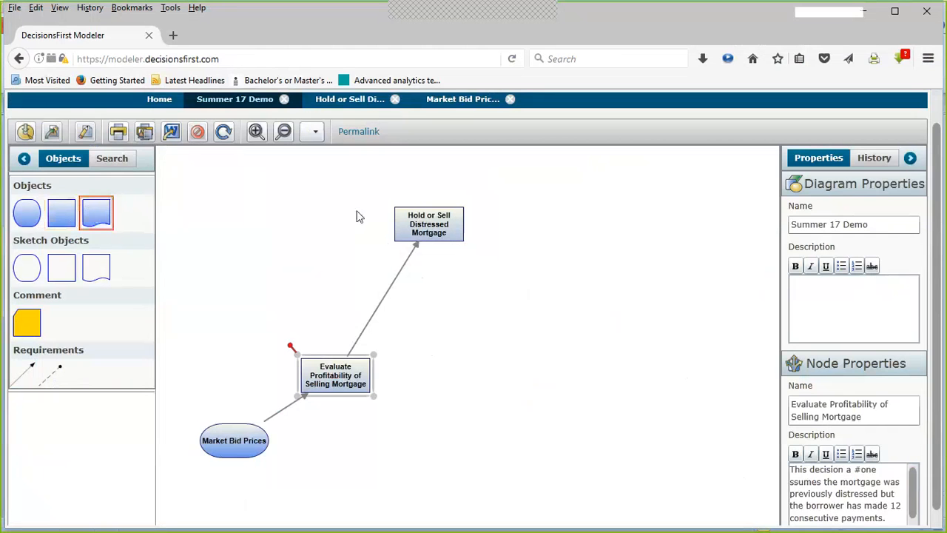
left_click(582, 223)
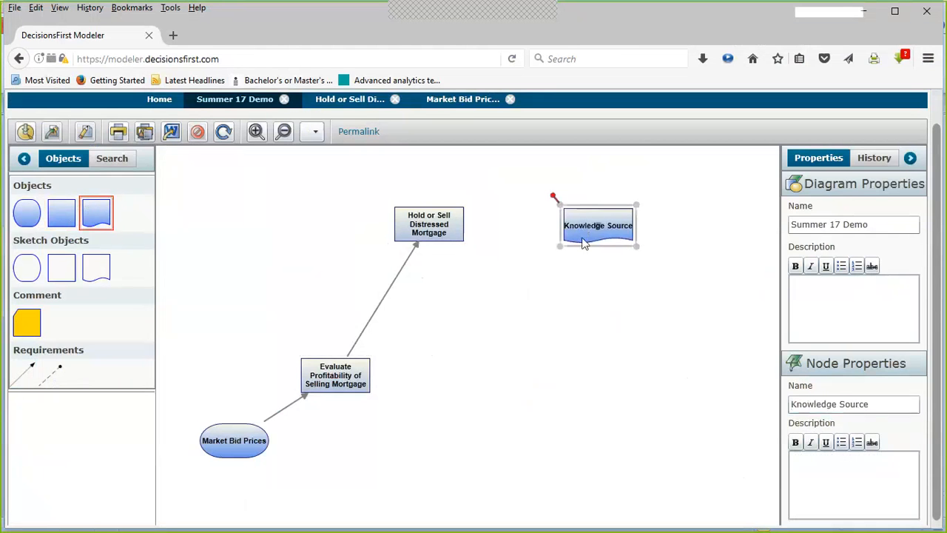
left_click_drag(582, 222, 578, 300)
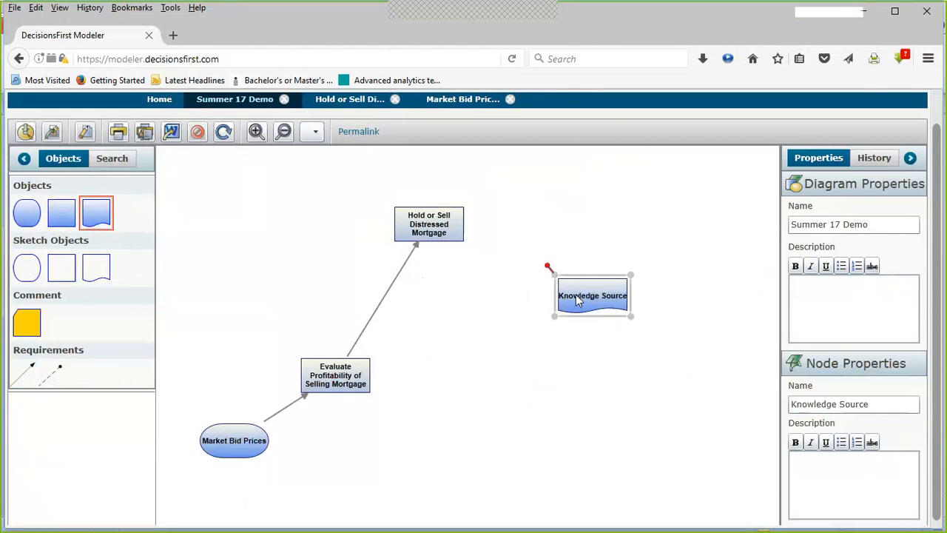
- Check the PowerPoint example slide and rename the Knowledge Source node in DecisionsFirst Modeler as Balance Sheet Management Directives
key("alt+Tab")
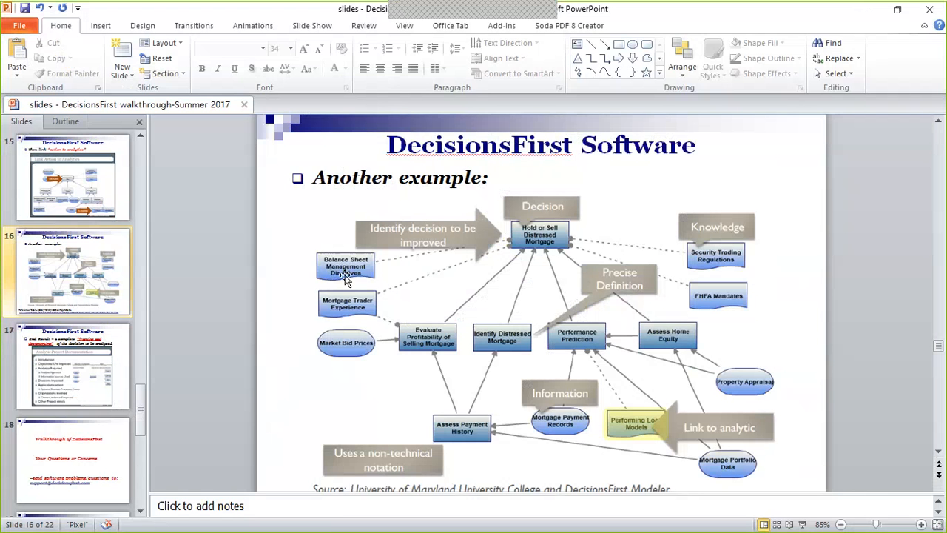
key("alt+Tab")
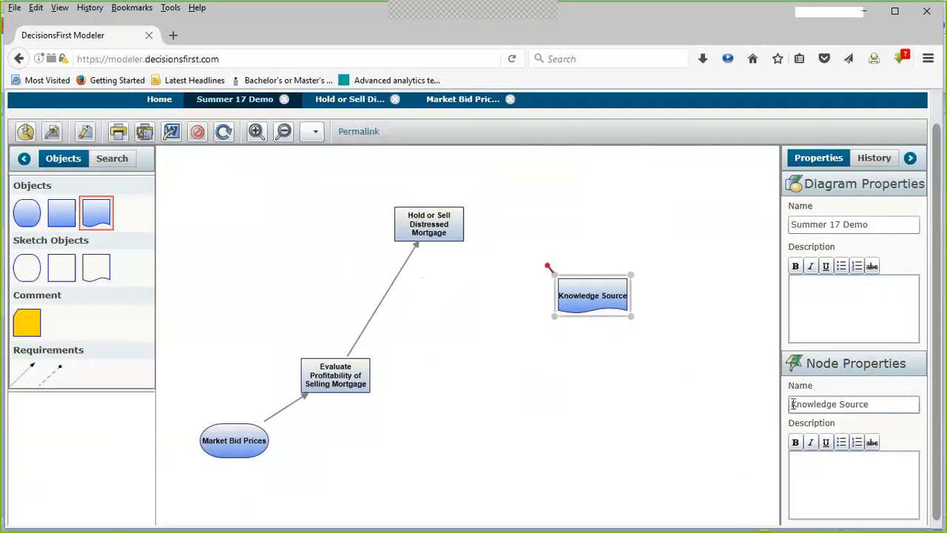
left_click_drag(794, 405, 887, 404)
type("B")
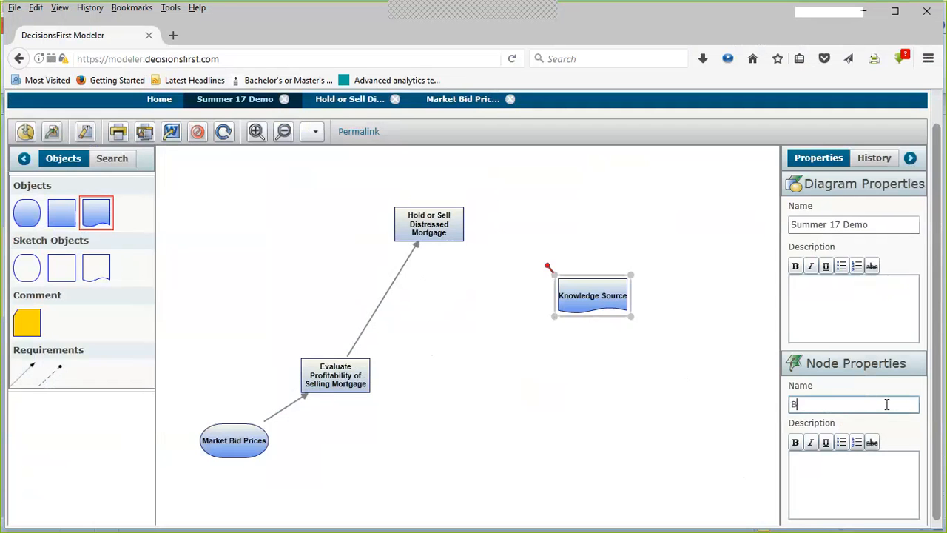
type("alance Sheet Management Directives")
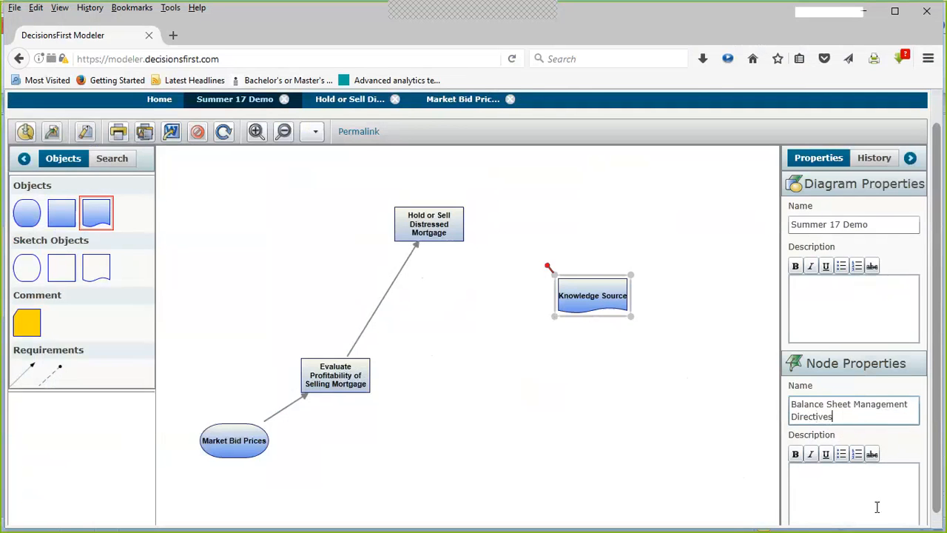
- In the Word document's node table, copy the description of the Balance Sheet Management Directives know-how entry
left_click(841, 484)
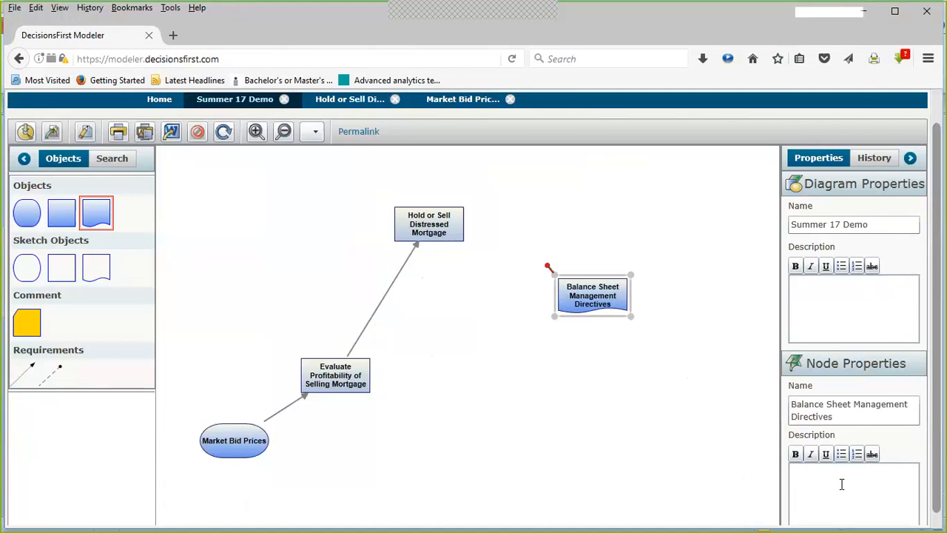
key("alt+Tab")
key("alt+Tab")
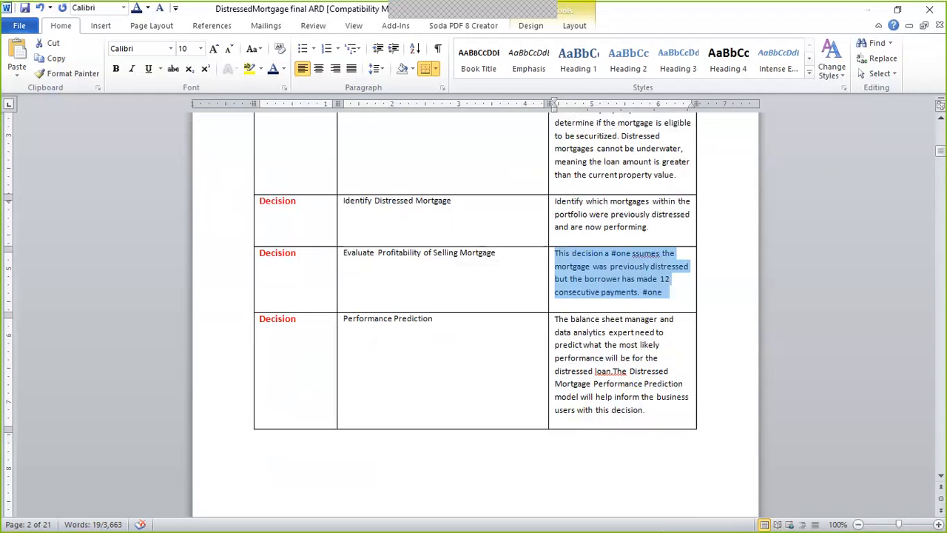
scroll(298, 427, "down", 4)
scroll(298, 427, "down", 16)
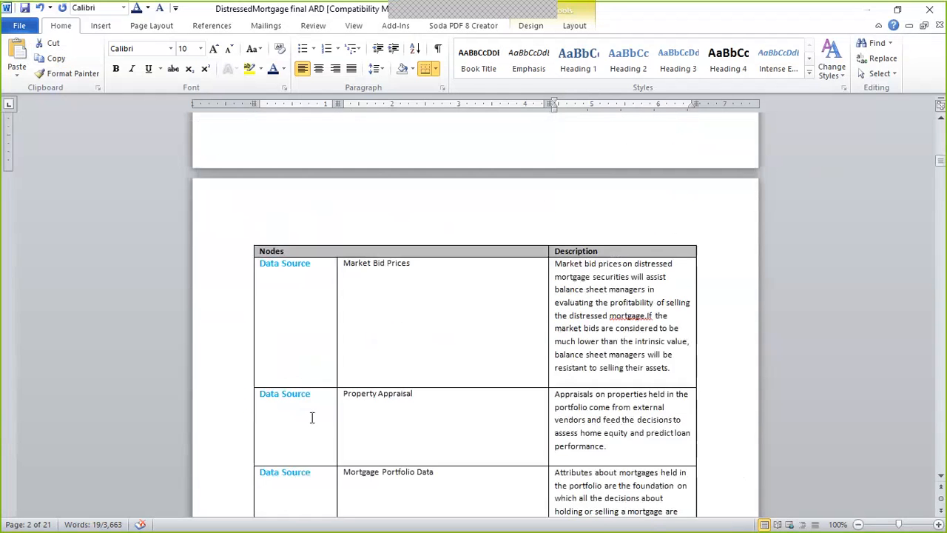
scroll(317, 407, "down", 11)
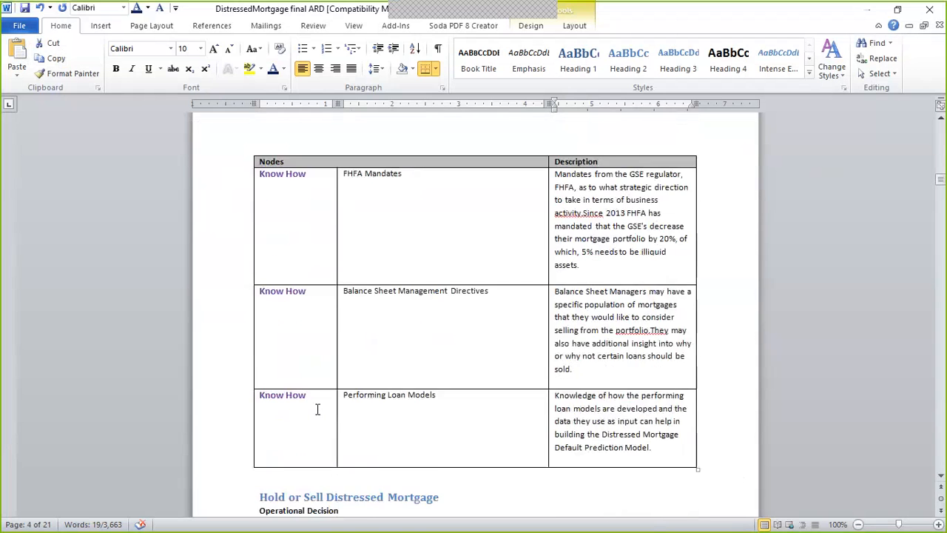
scroll(317, 409, "down", 2)
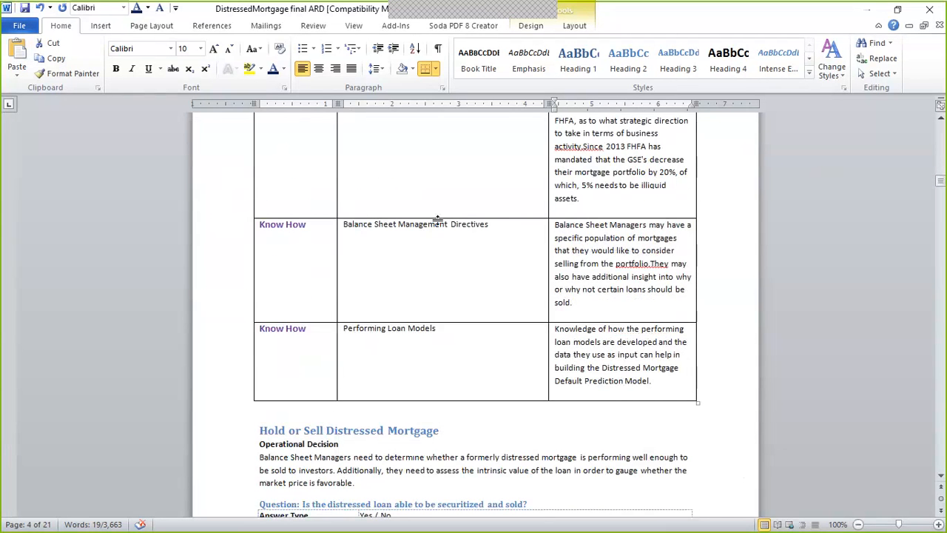
left_click_drag(557, 224, 583, 299)
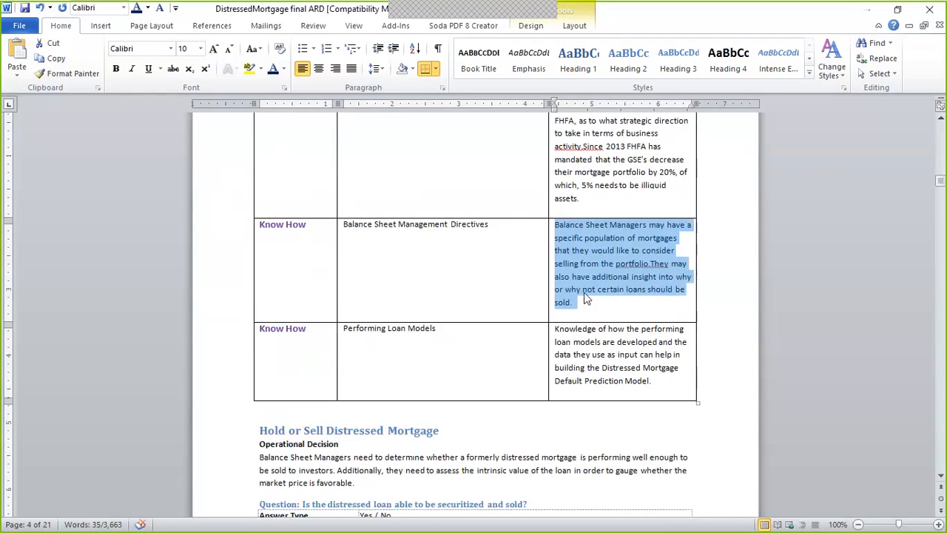
- Back in DecisionsFirst Modeler, paste the copied text as the description of the Balance Sheet Management Directives node
key("alt+Tab")
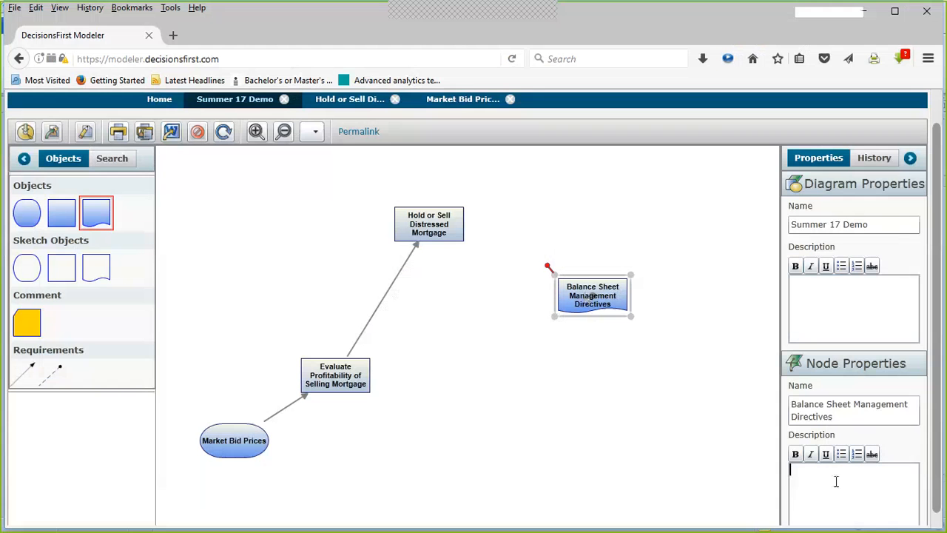
left_click(832, 480)
key("ctrl+v")
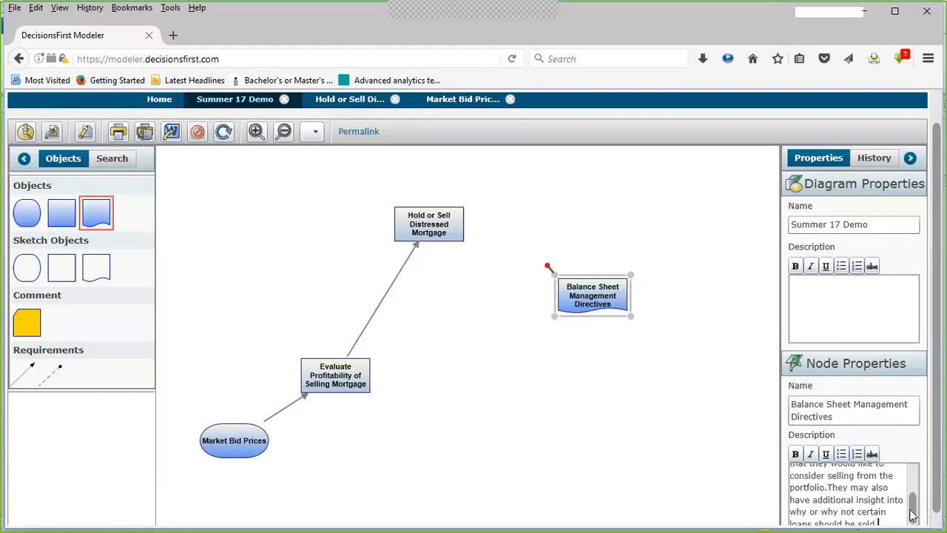
left_click_drag(914, 516, 916, 473)
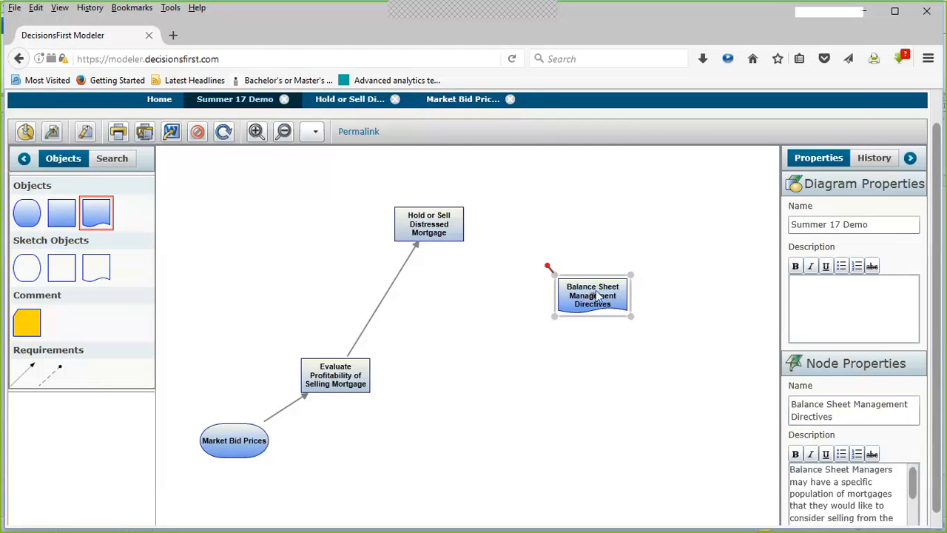
- Consult the PowerPoint example slide and place the Balance Sheet Management Directives node left of and slightly below Hold or Sell Distressed Mortgage
left_click_drag(597, 296, 555, 300)
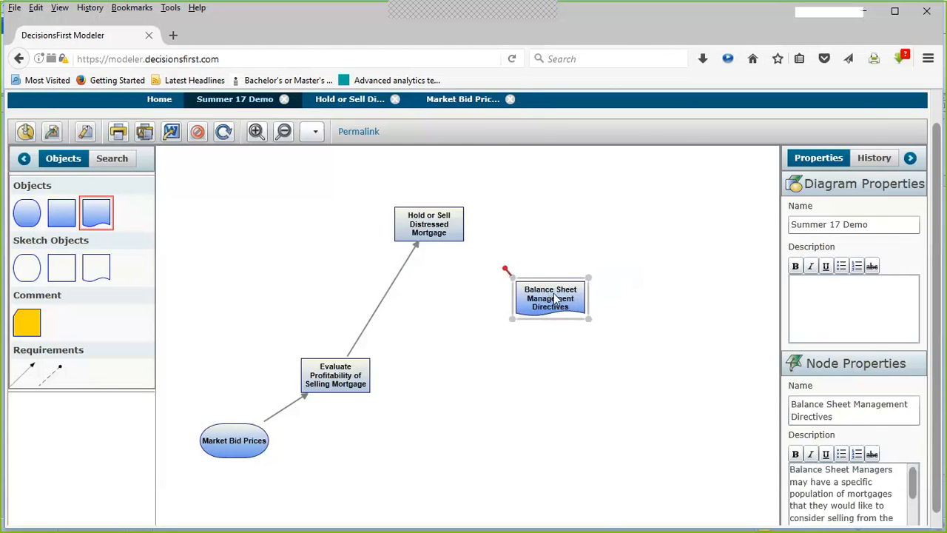
key("alt+Tab")
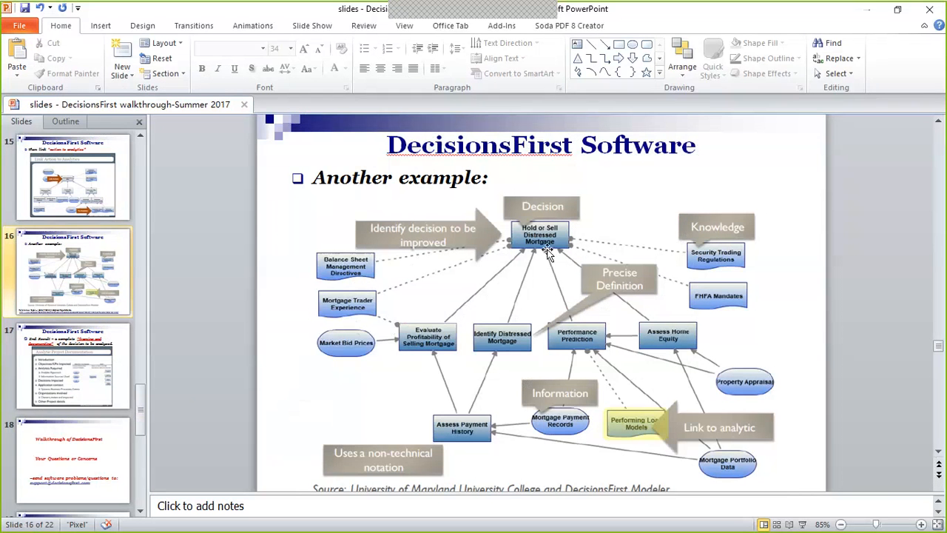
key("alt+Tab")
left_click_drag(546, 296, 222, 254)
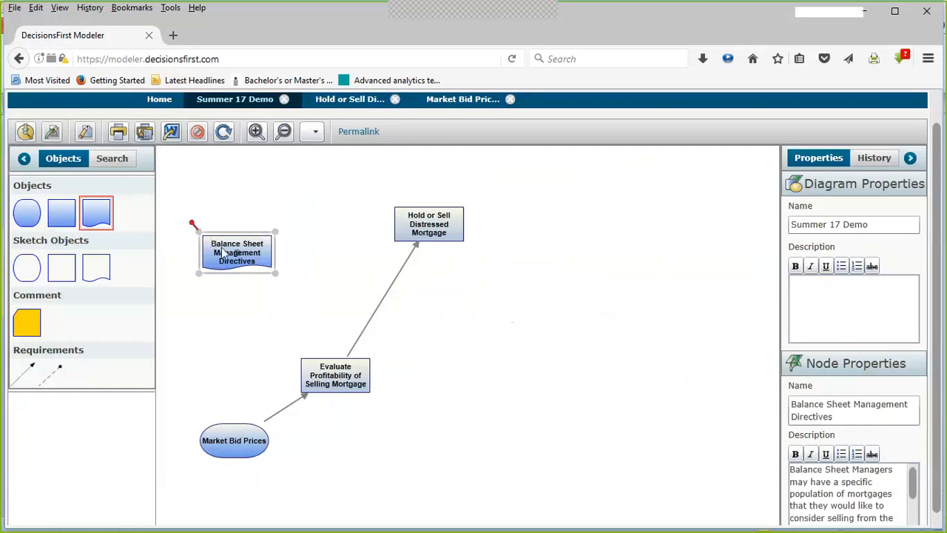
- Draw a dashed requirement link from Balance Sheet Management Directives to Hold or Sell Distressed Mortgage
left_click(52, 375)
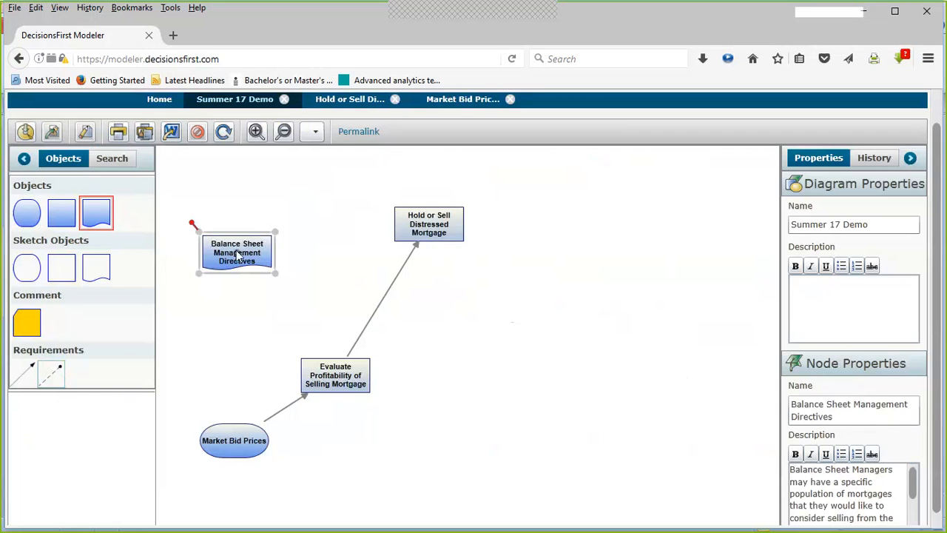
left_click_drag(237, 255, 423, 225)
left_click(26, 131)
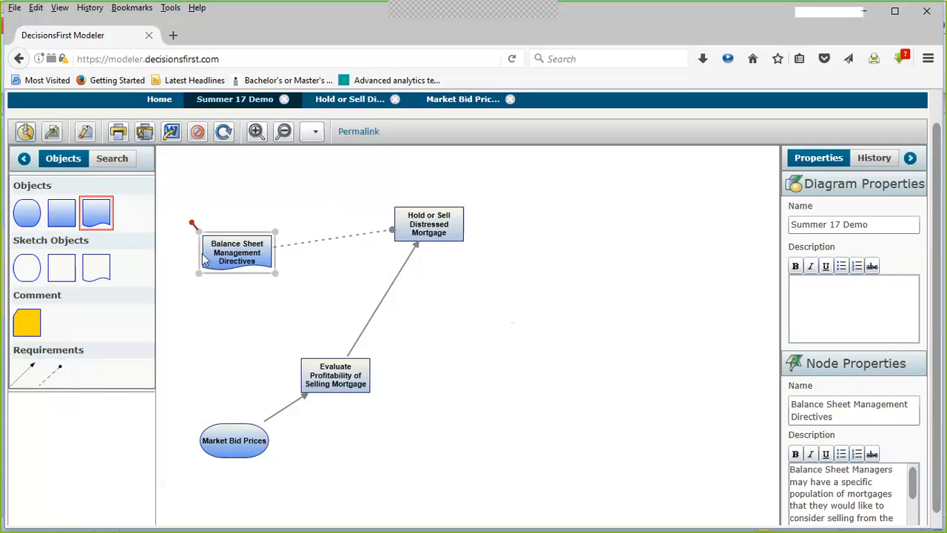
- Move Balance Sheet Management Directives, Evaluate Profitability of Selling Mortgage and Market Bid Prices closer to Hold or Sell Distressed Mortgage, and compare with the PowerPoint slide
left_click_drag(221, 248, 254, 247)
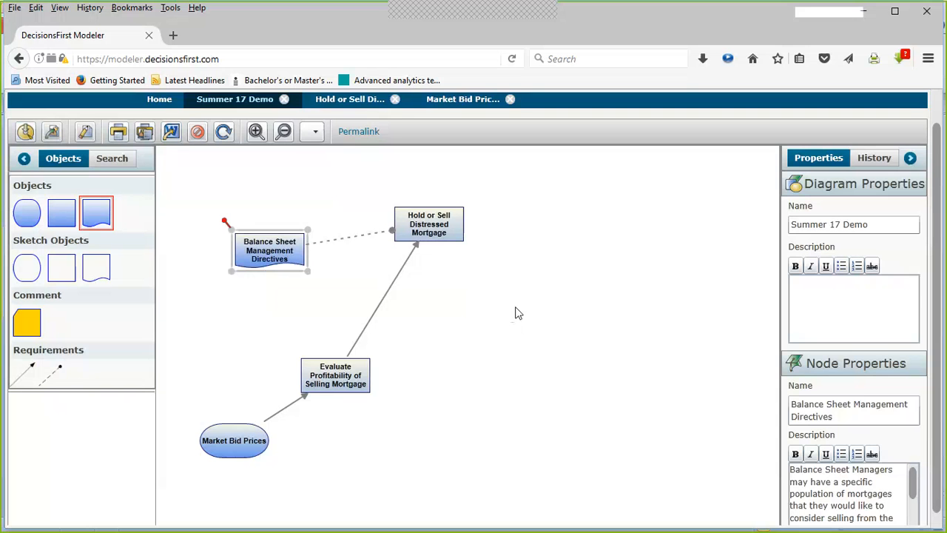
left_click_drag(334, 376, 357, 321)
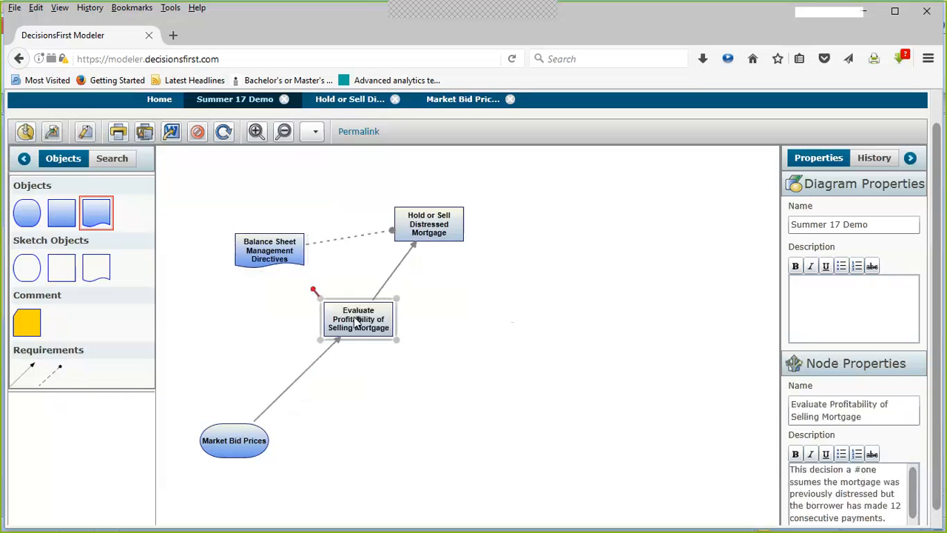
left_click_drag(229, 438, 244, 349)
left_click_drag(333, 331, 332, 323)
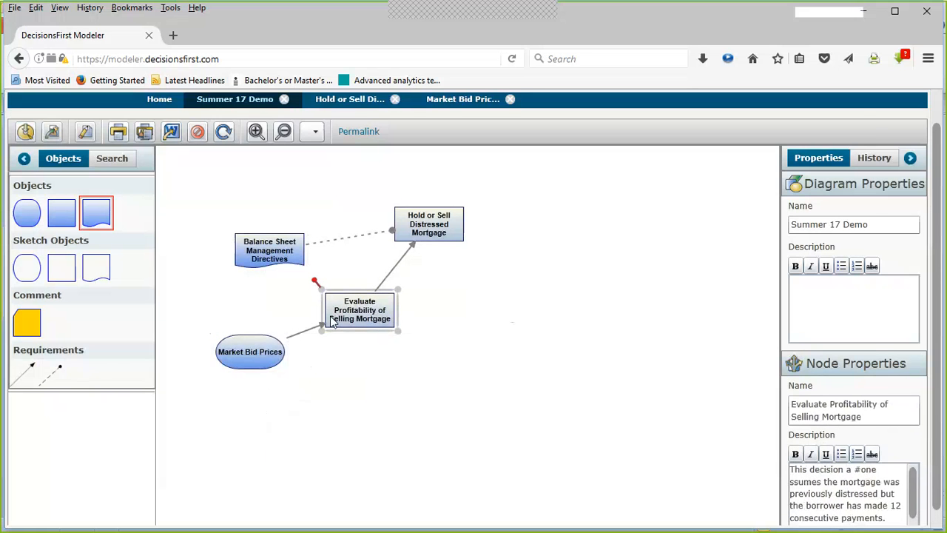
key("alt+Tab")
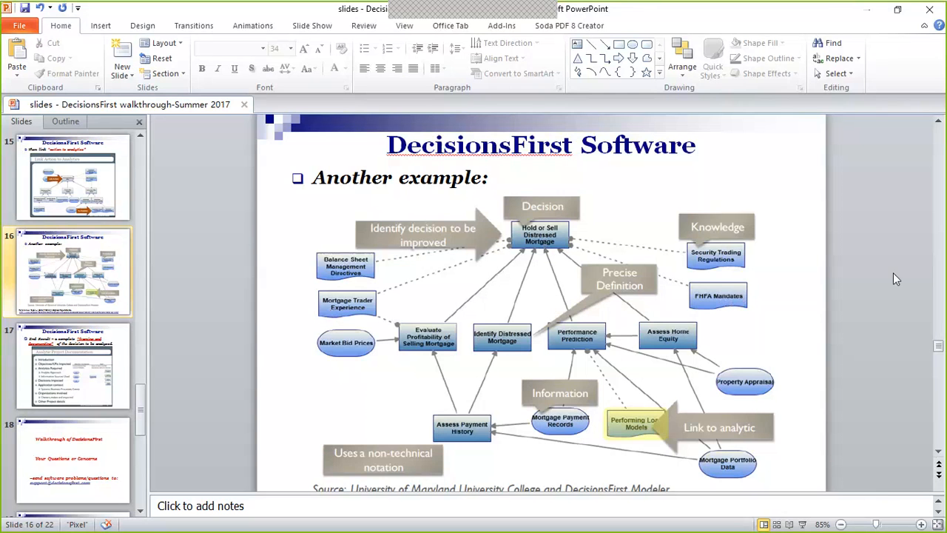
key("alt+Tab")
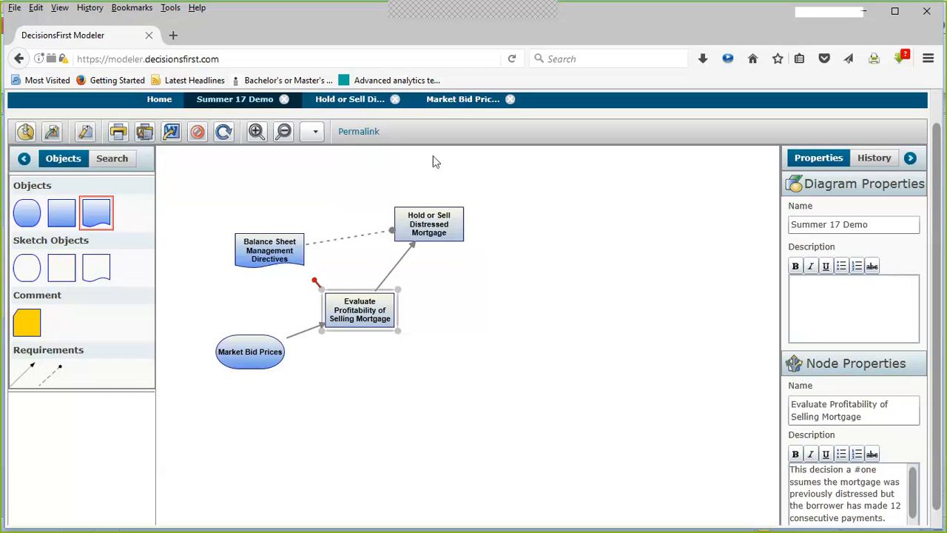
- Create a new objective named "Return on last year's sale of distressed mortgages"
left_click(160, 99)
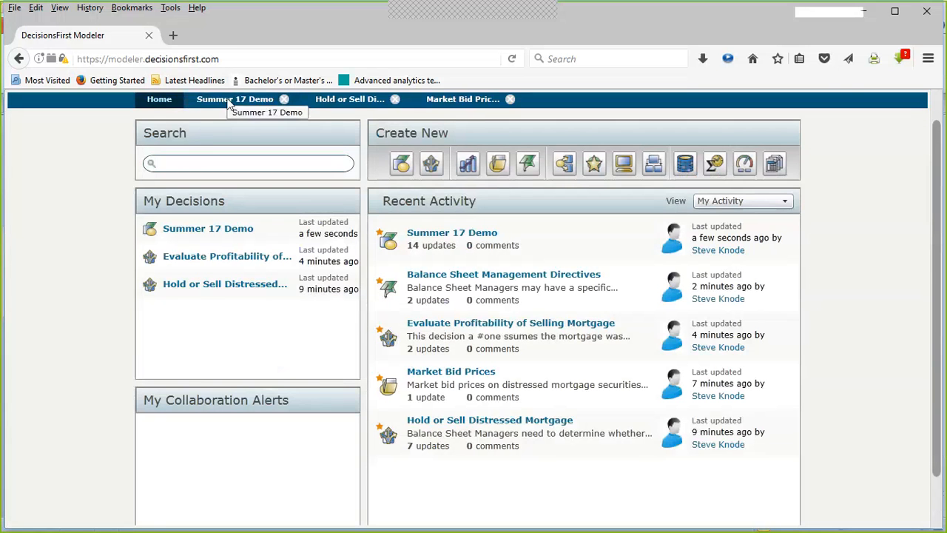
left_click(467, 166)
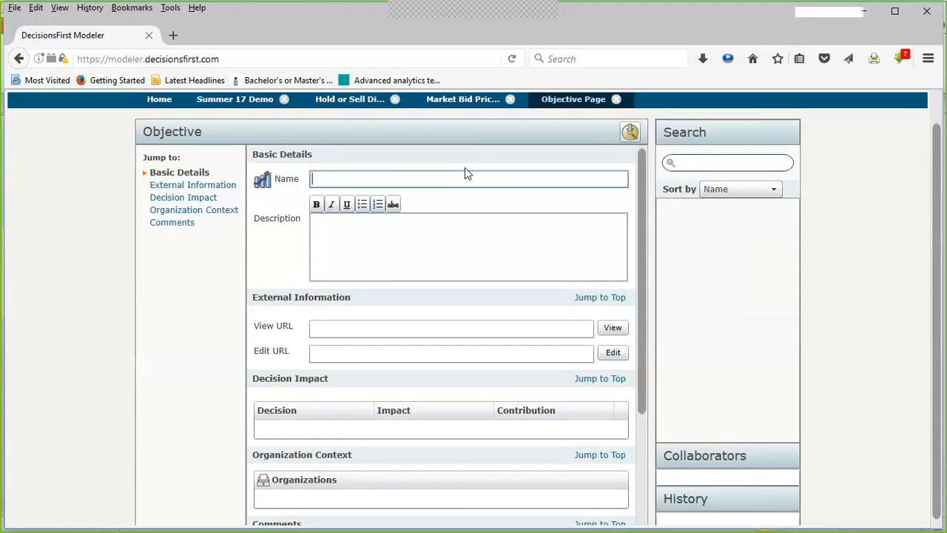
type("Return on last year's sale of distre")
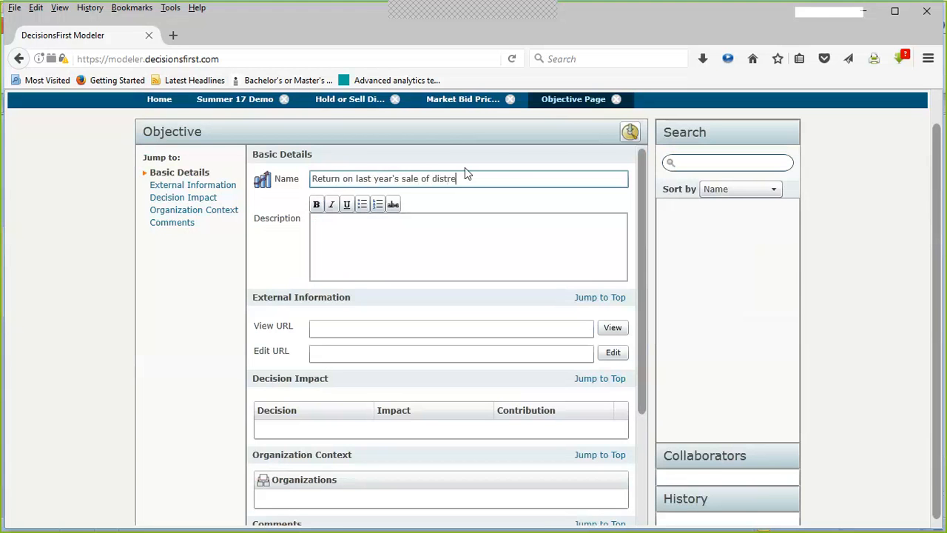
type("ssed mortgages")
left_click(356, 236)
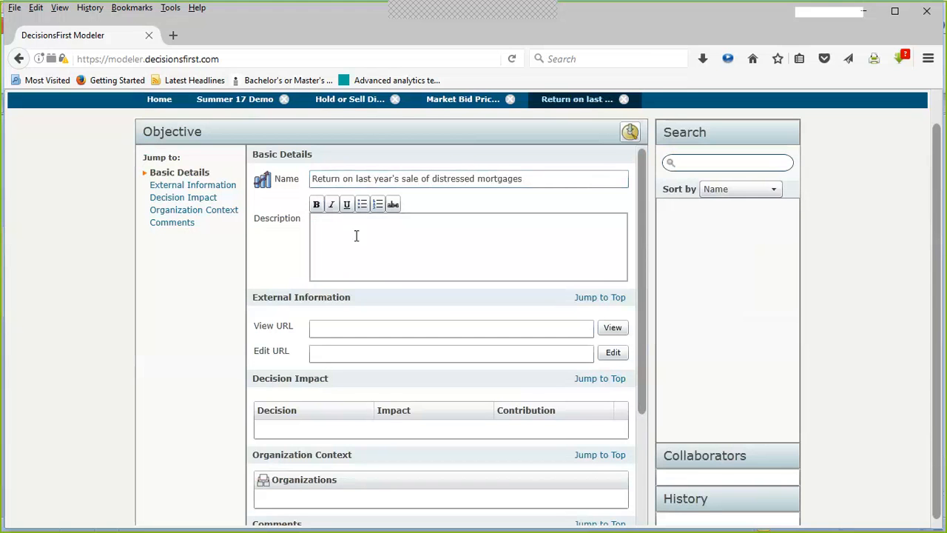
left_click(431, 261)
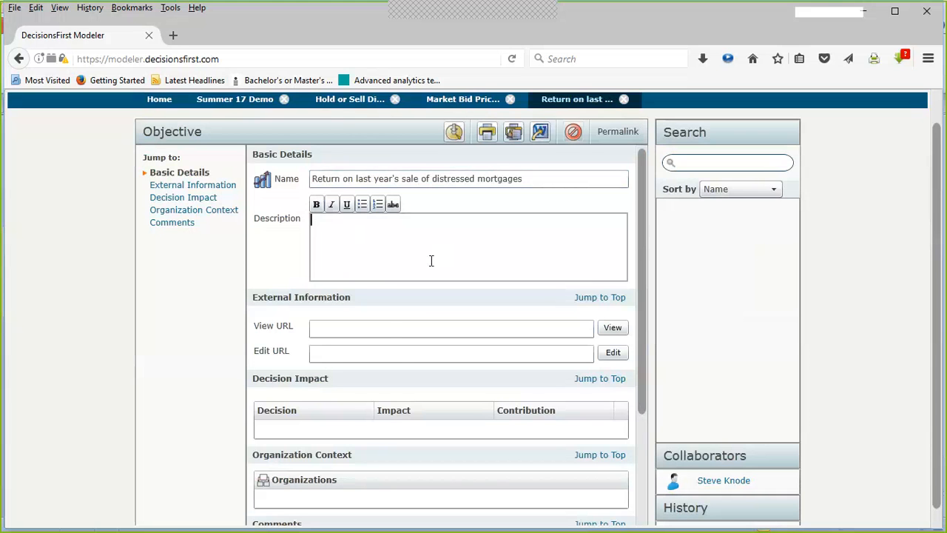
left_click(385, 330)
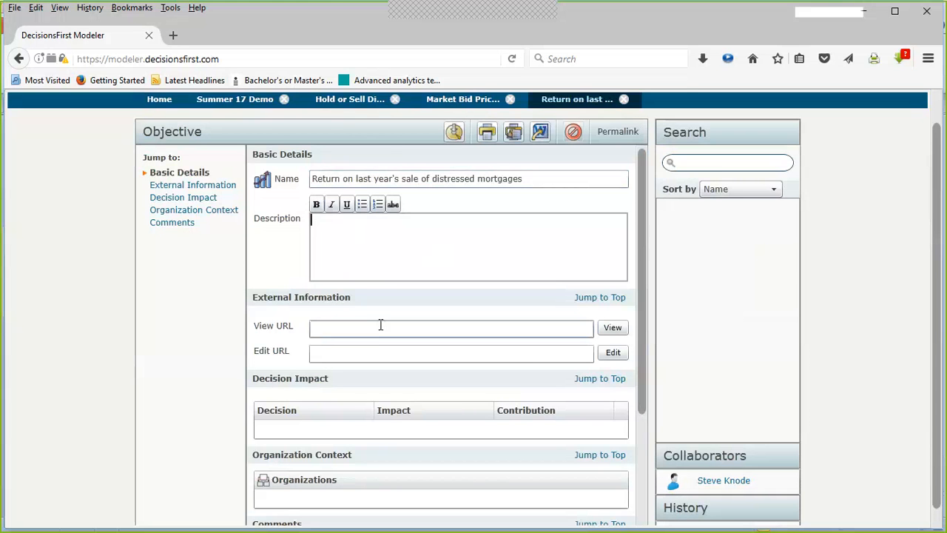
left_click(374, 353)
scroll(374, 353, "down", 1)
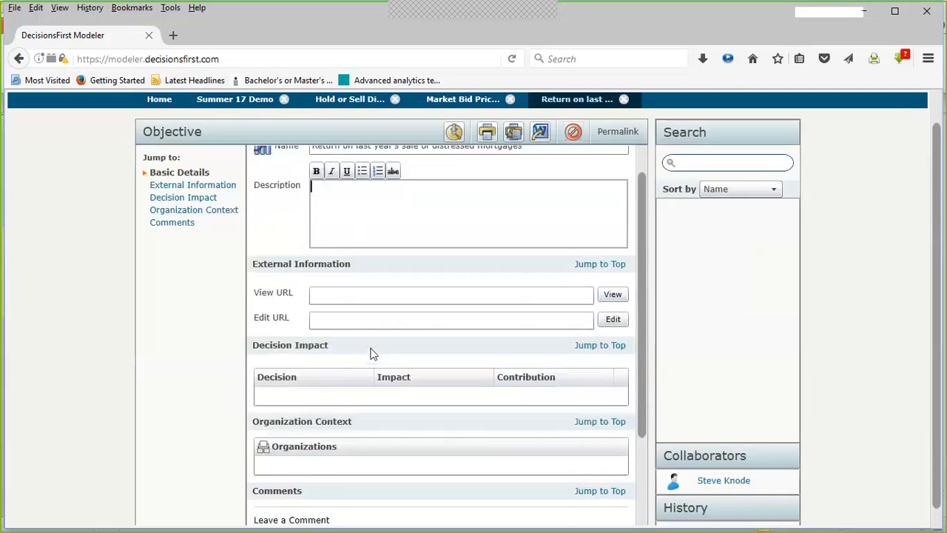
scroll(353, 286, "up", 2)
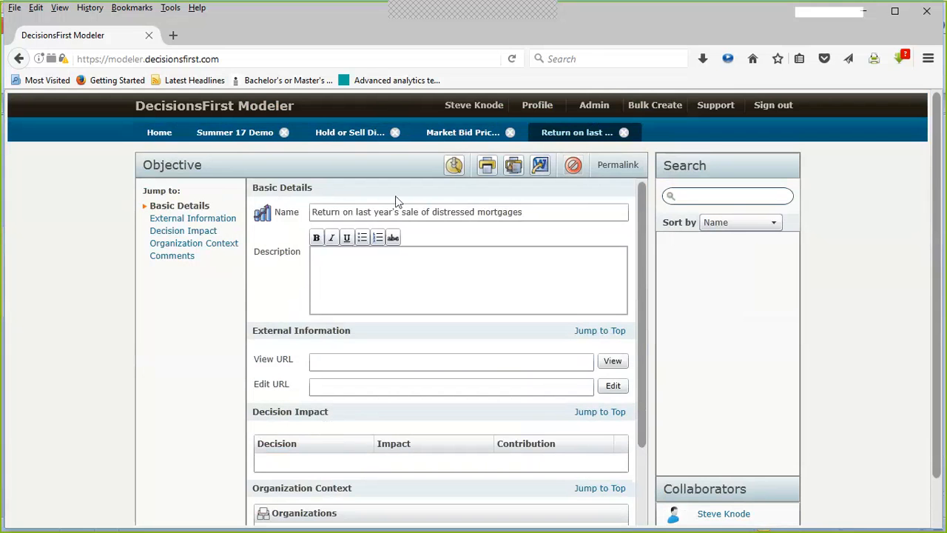
left_click(375, 212)
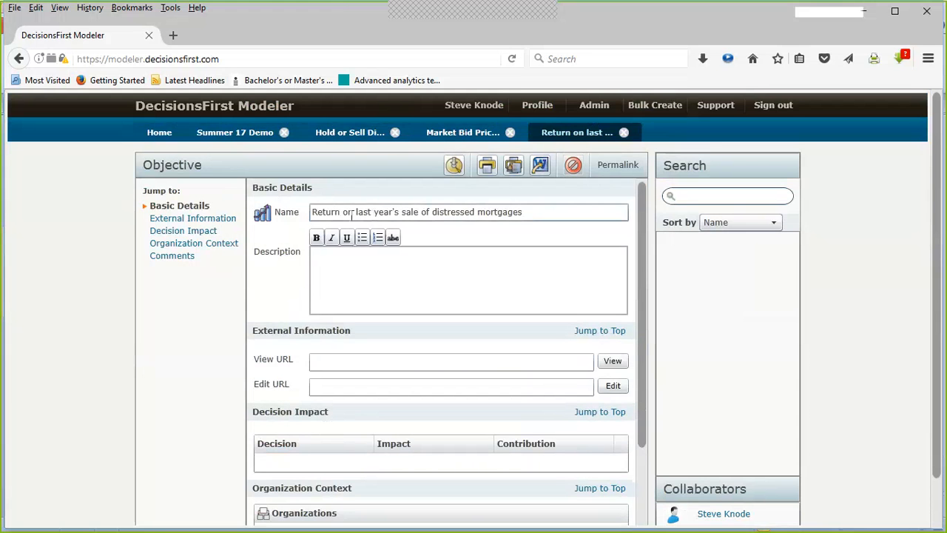
left_click(341, 269)
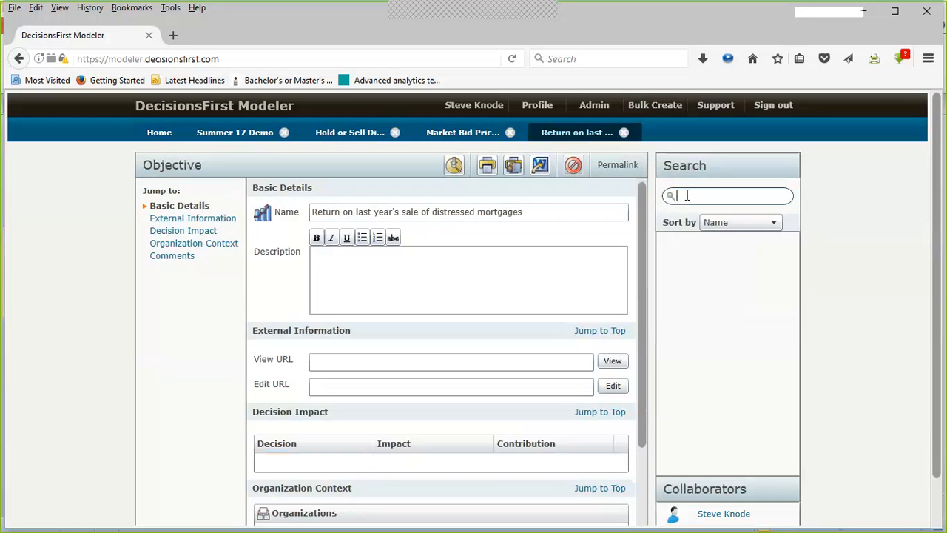
- Search for "hold or sell distressed" and add the Hold or Sell Distressed Mortgage decision to the objective's Decision Impact table
type("hold or sell distressed")
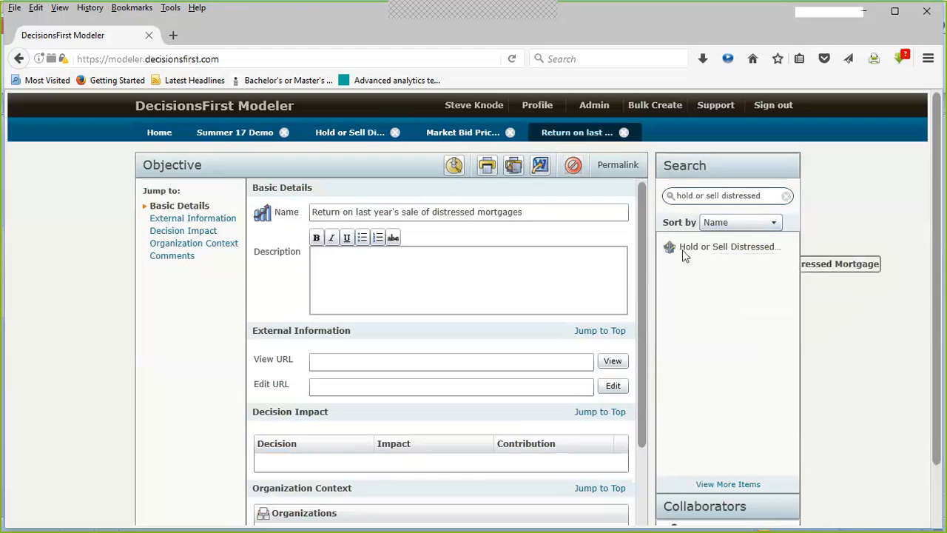
left_click_drag(685, 255, 287, 459)
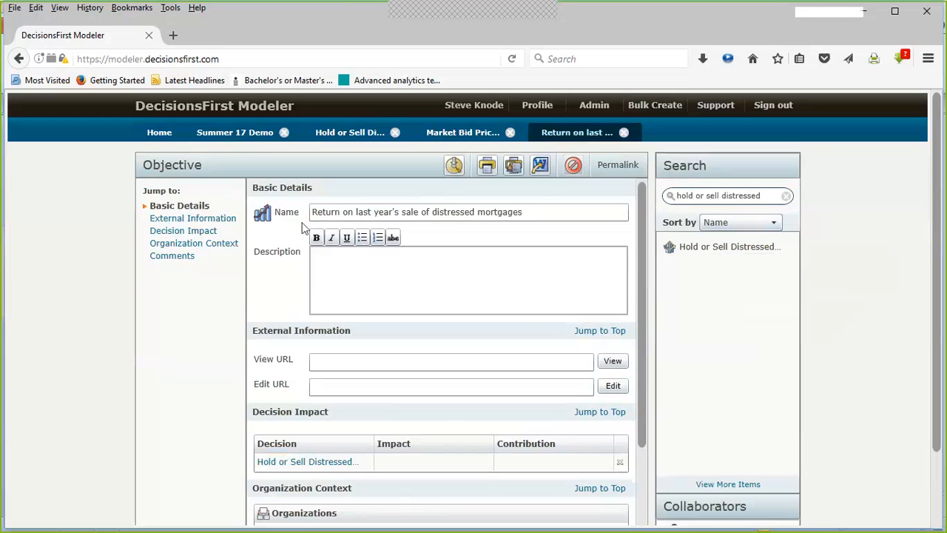
- Describe the objective as "We measrue this twice per year. Our goal is at least 10% ROI per year."
left_click(355, 264)
type("We measrue this twice per year. ")
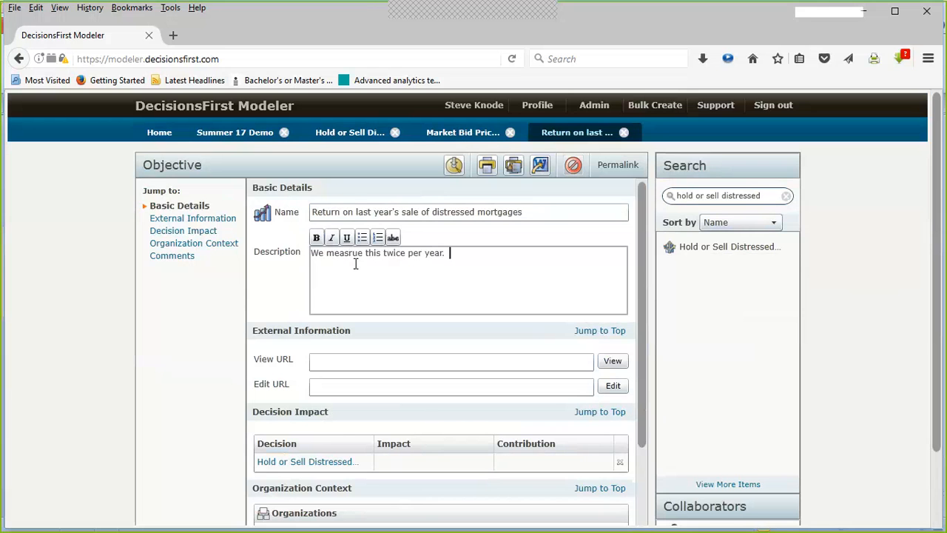
type(" Our goal o")
key("BackSpace")
type("is a")
type("eats")
key("BackSpace")
key("BackSpace")
type("st 10% ROI")
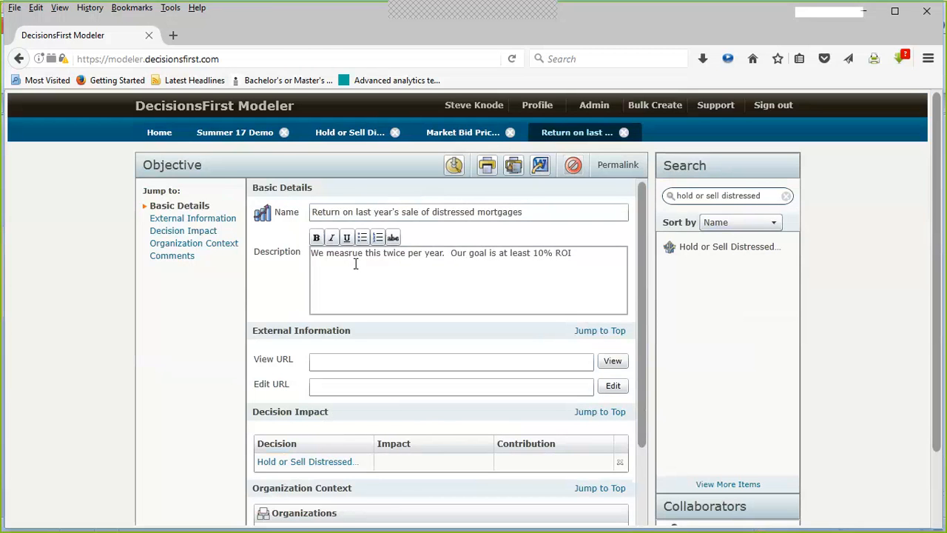
type(" per year.")
- Sort the objective's Decision Impact table by the Impact column
scroll(355, 275, "down", 3)
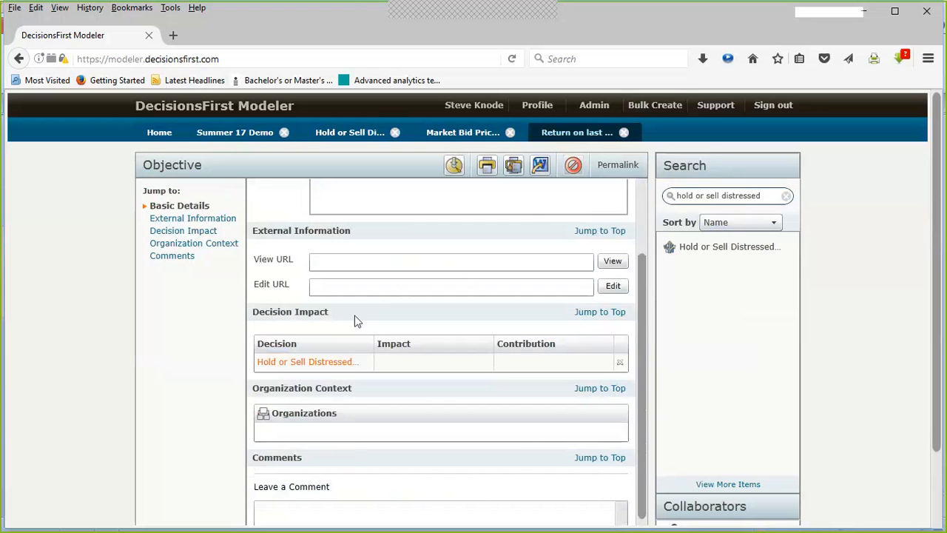
left_click(395, 348)
left_click(410, 346)
scroll(376, 426, "down", 1)
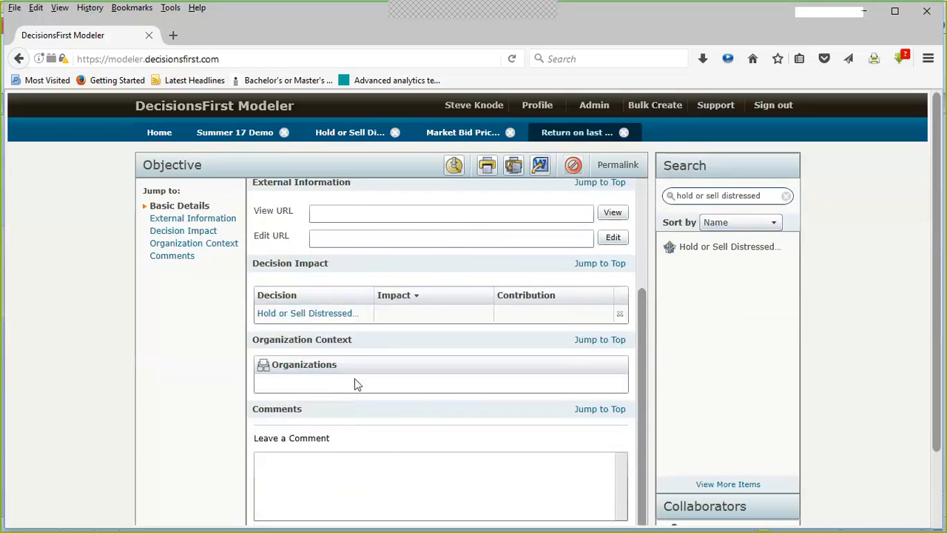
left_click(318, 459)
left_click_drag(941, 353, 935, 449)
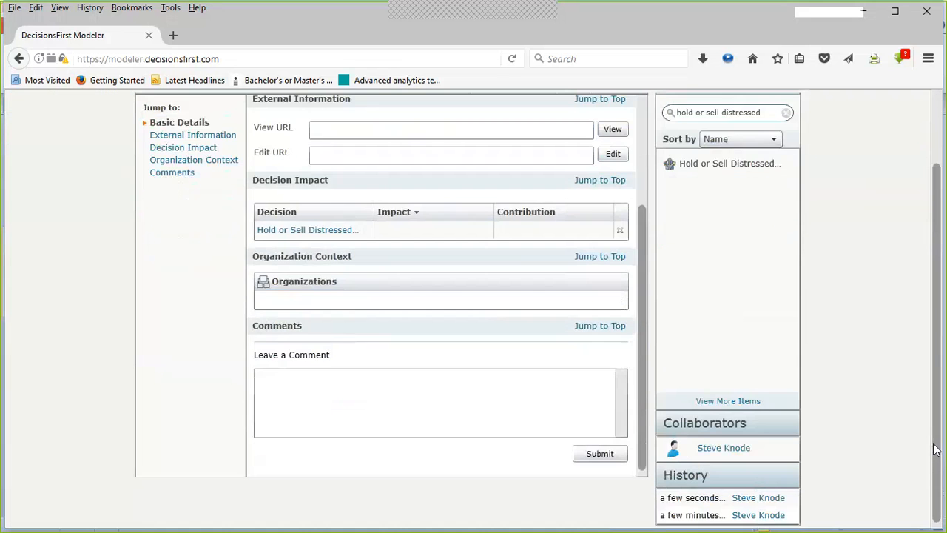
left_click(593, 459)
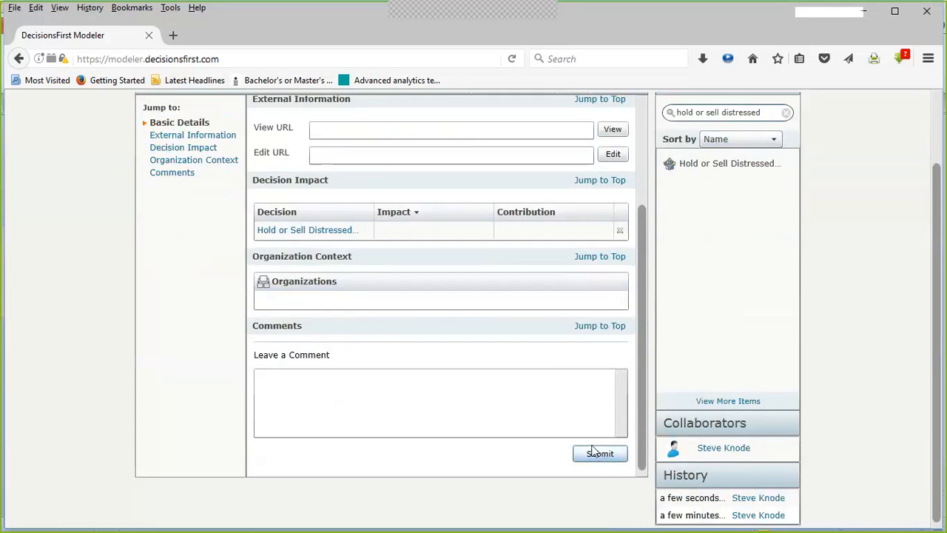
scroll(545, 348, "up", 5)
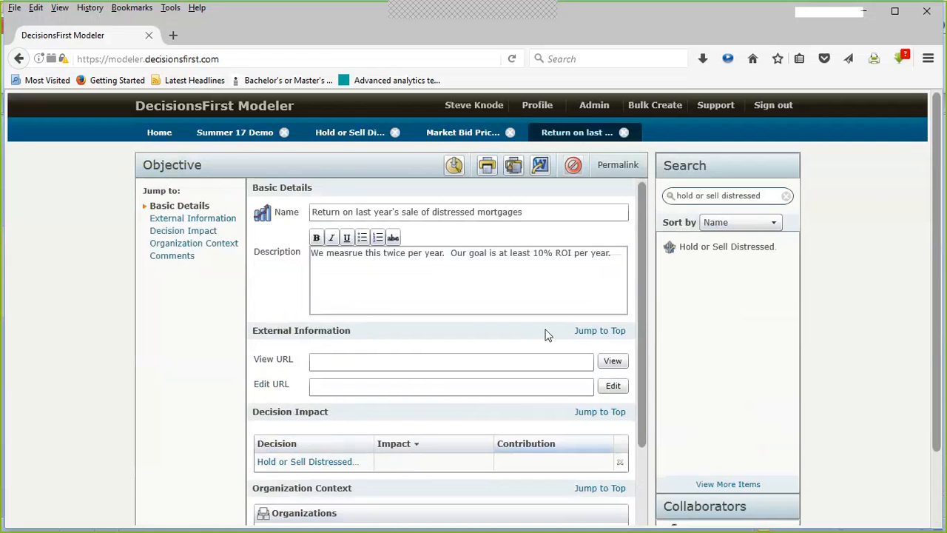
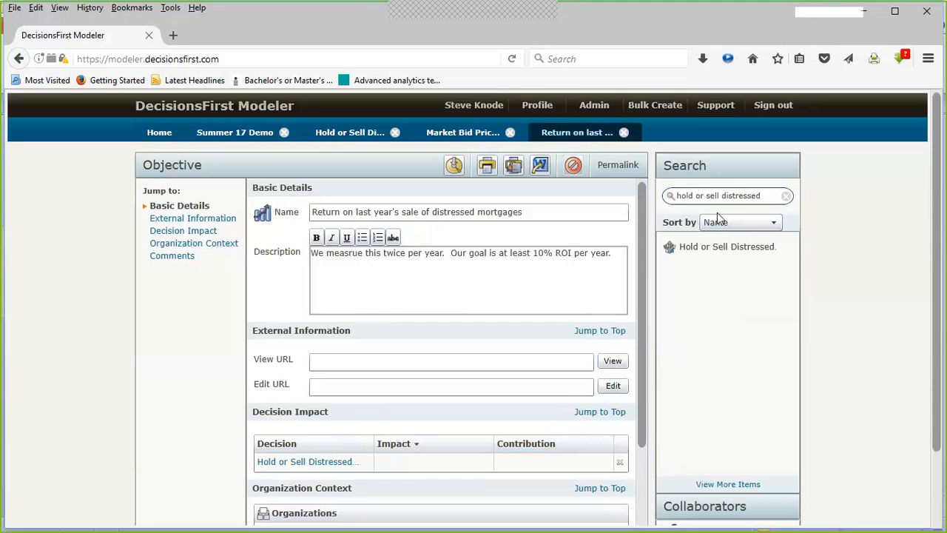
- Close the objective and Market Bid Prices pages and go back to the Summer 17 Demo diagram
left_click(624, 133)
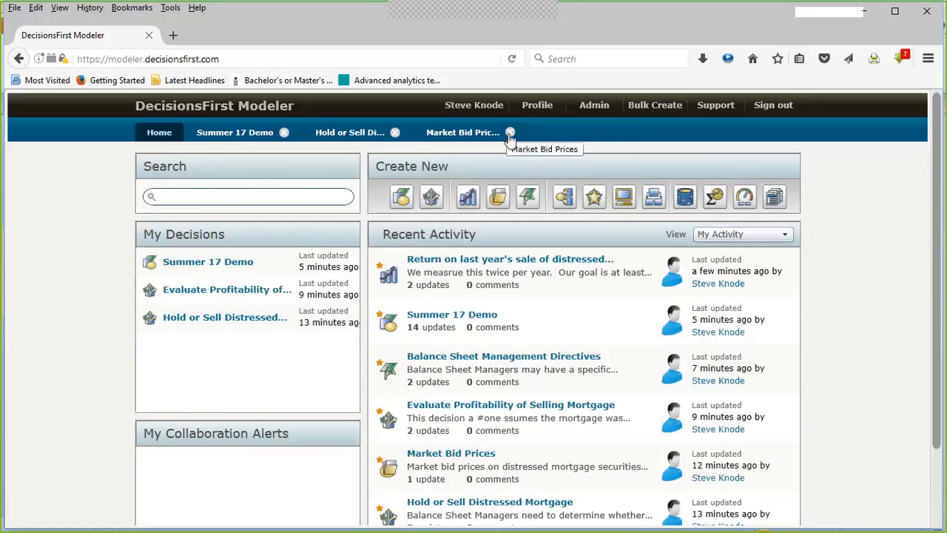
left_click(510, 133)
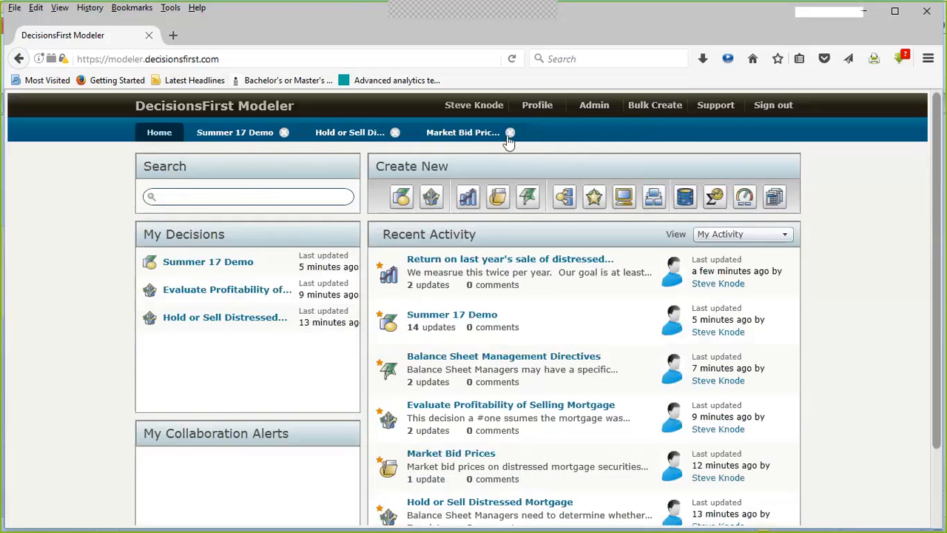
left_click(249, 133)
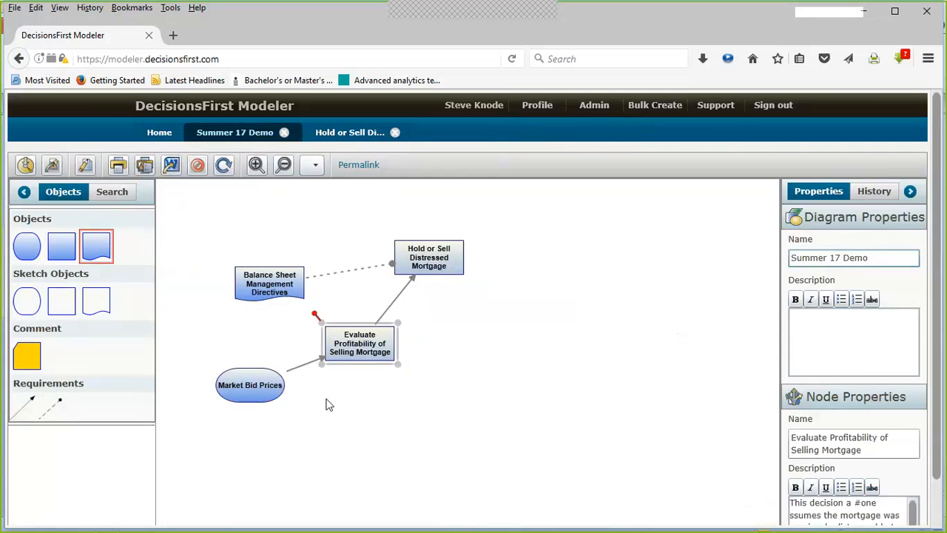
- Switch to the Sell_mortgage_Objects - sk4view sheet in Excel and review its object types, names and descriptions
key("alt+Tab")
key("alt+Tab")
key("alt+Tab")
key("alt+Tab")
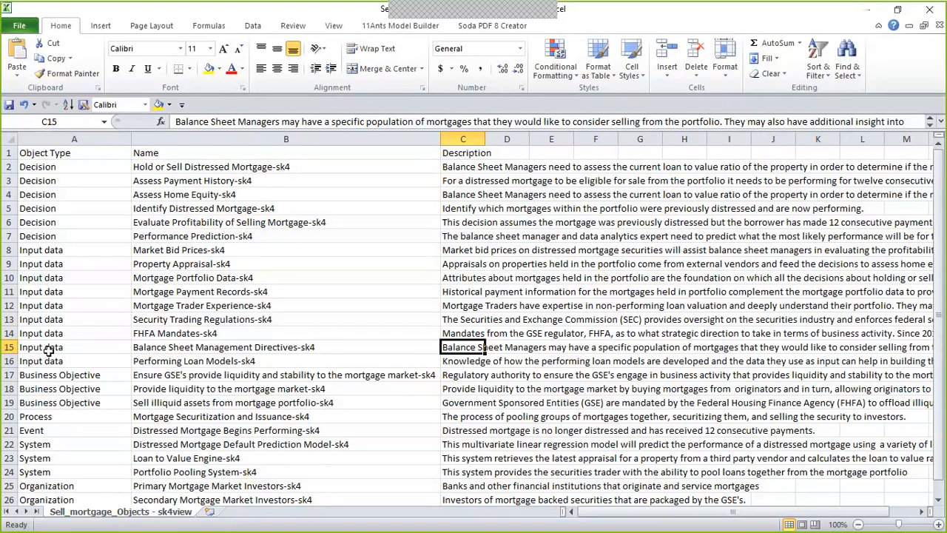
scroll(47, 376, "down", 2)
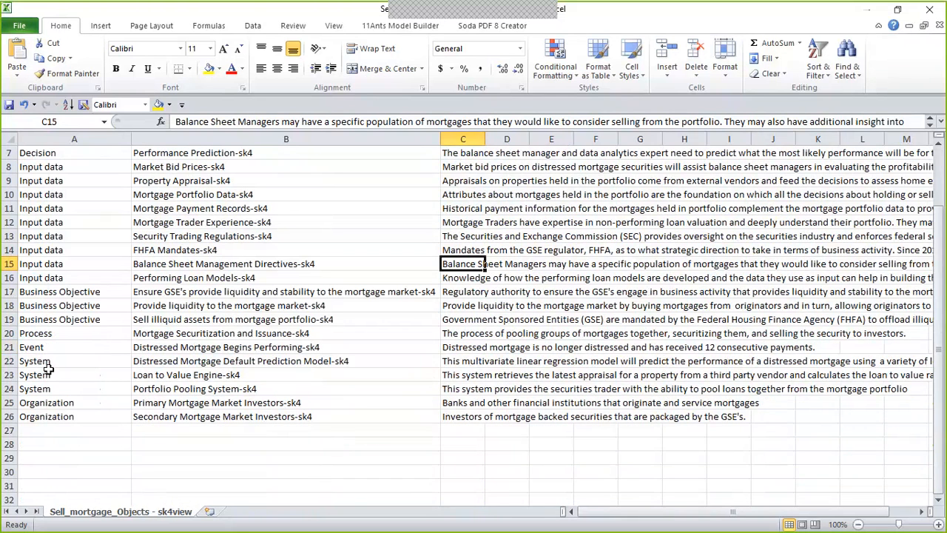
scroll(47, 369, "up", 1)
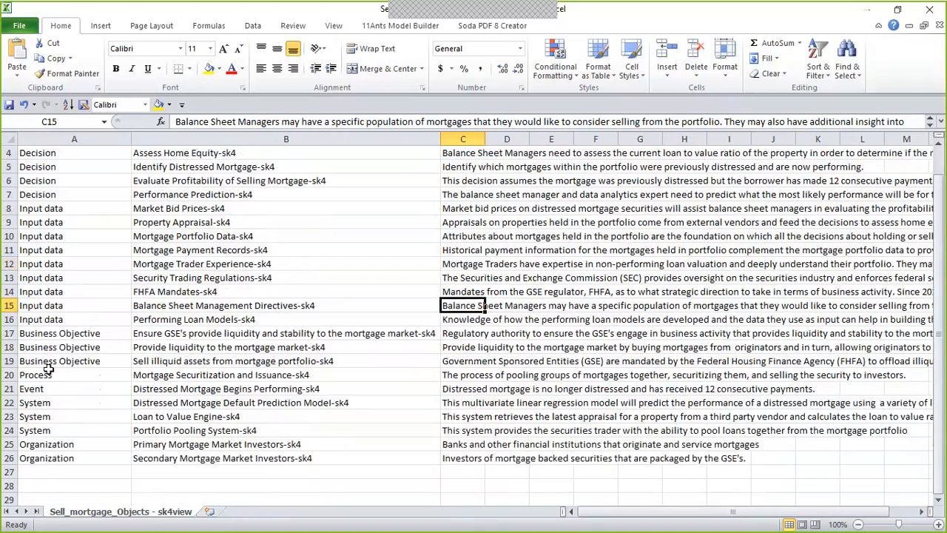
scroll(36, 405, "up", 1)
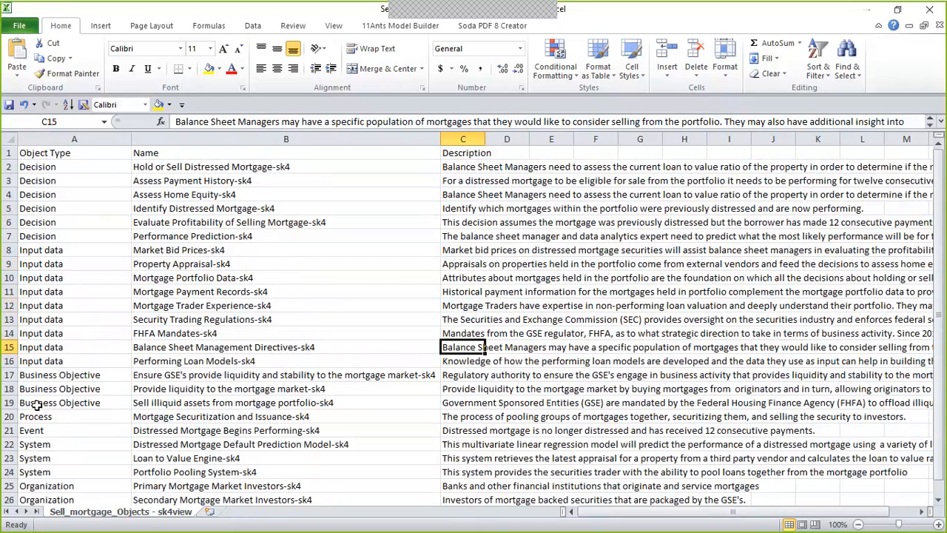
scroll(36, 405, "down", 1)
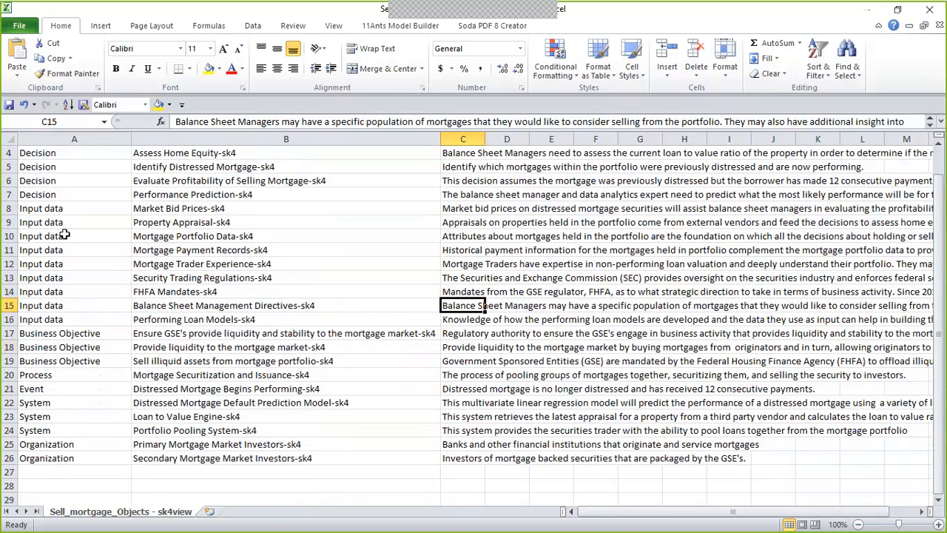
scroll(65, 235, "up", 1)
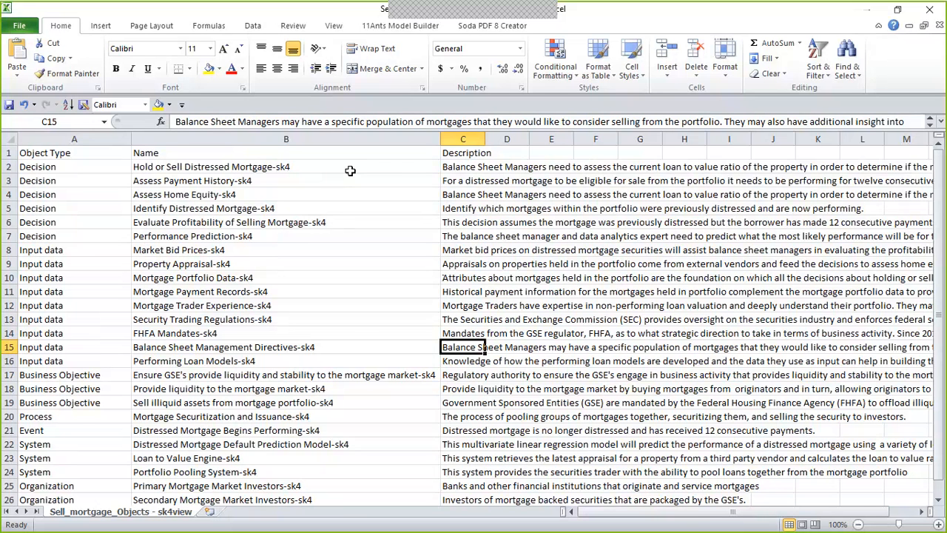
- Switch back to DecisionsFirst Modeler and bulk-create the objects by uploading the file "Sell_mortgage_Objects - sk4.csv"
key("alt+Tab")
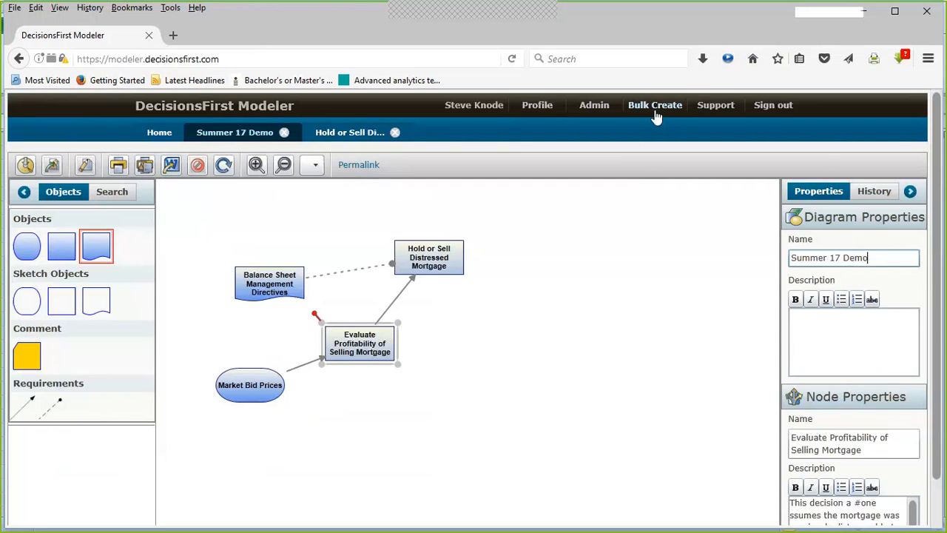
left_click(655, 108)
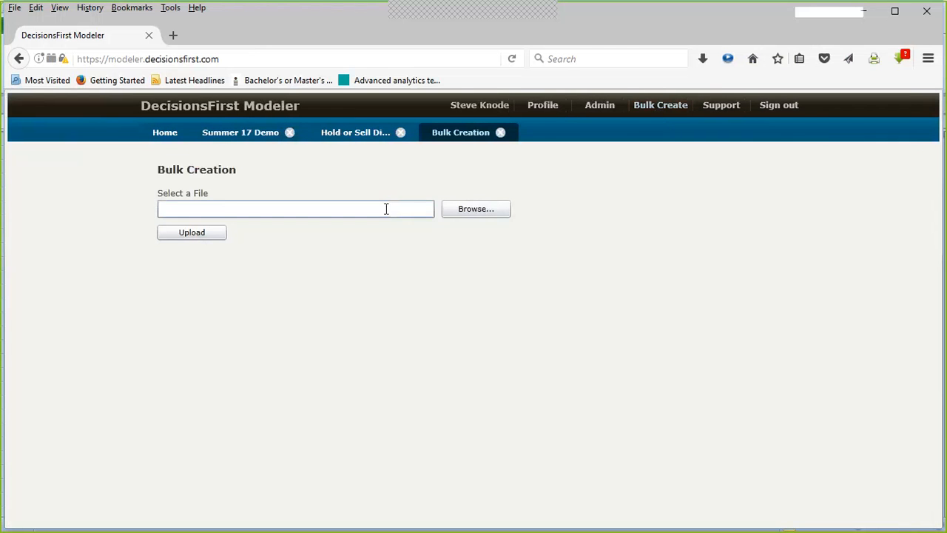
left_click(458, 209)
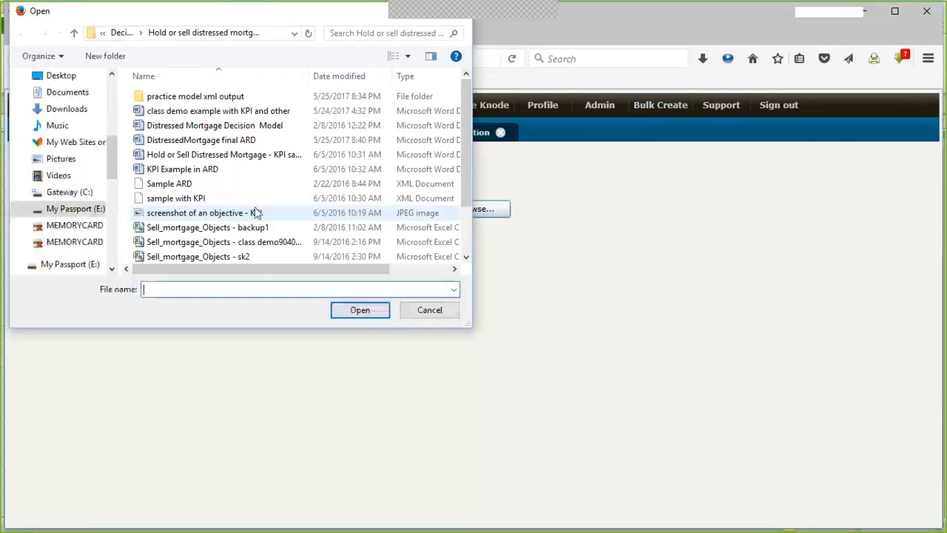
scroll(255, 212, "down", 2)
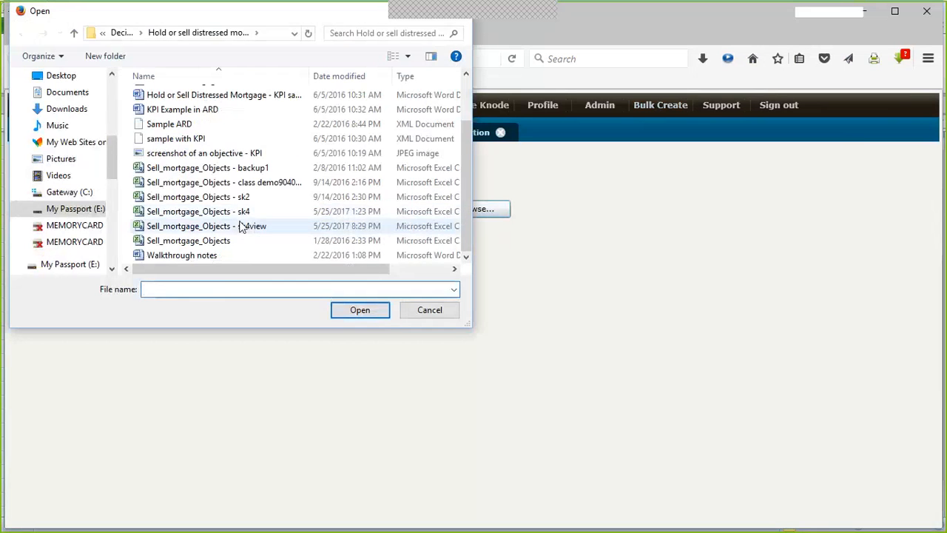
left_click(236, 213)
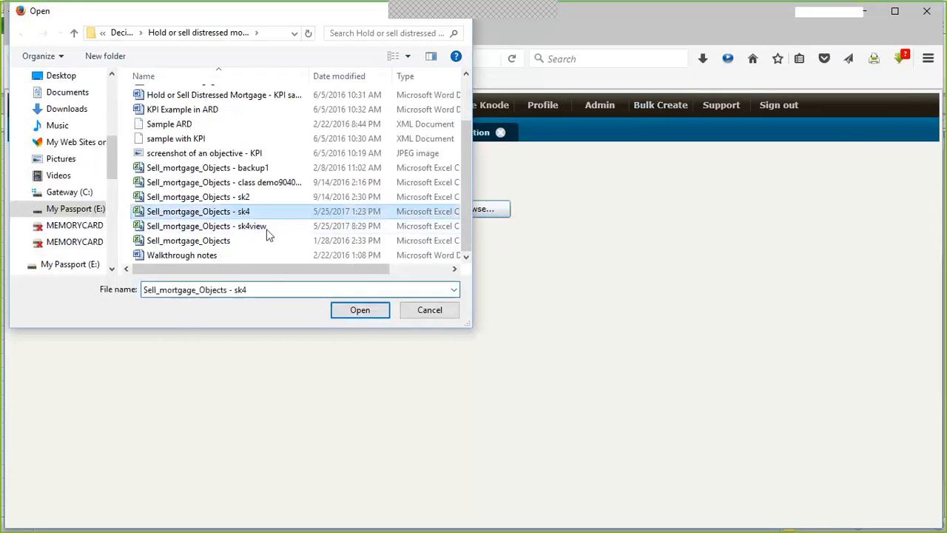
left_click(352, 308)
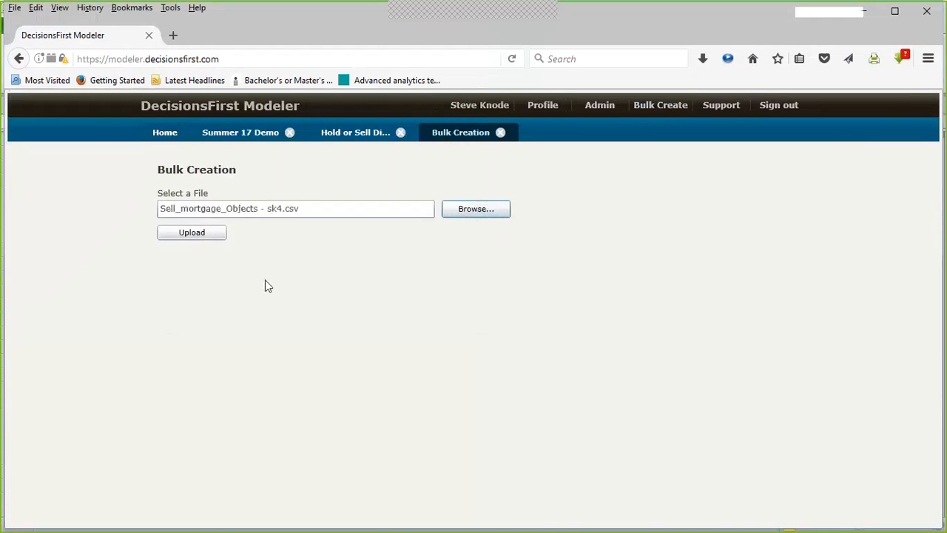
left_click(201, 232)
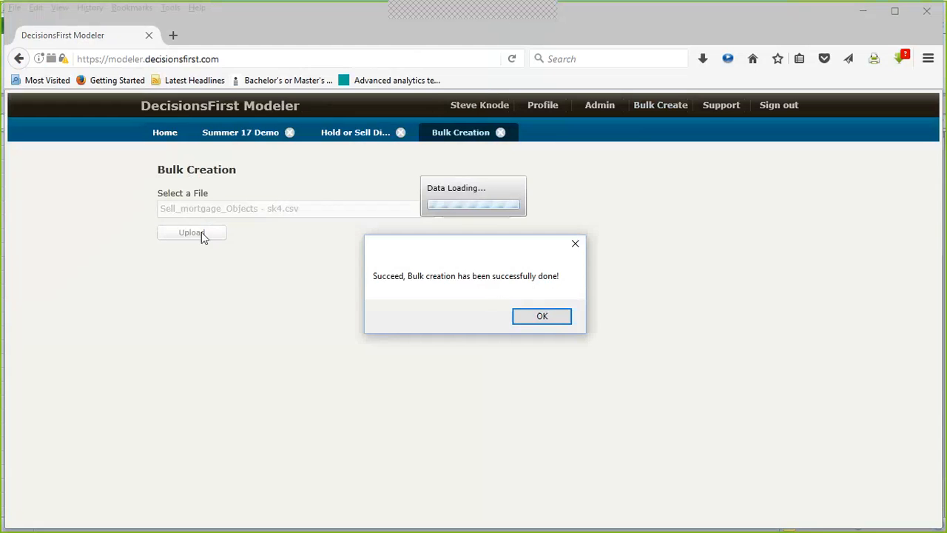
left_click(539, 317)
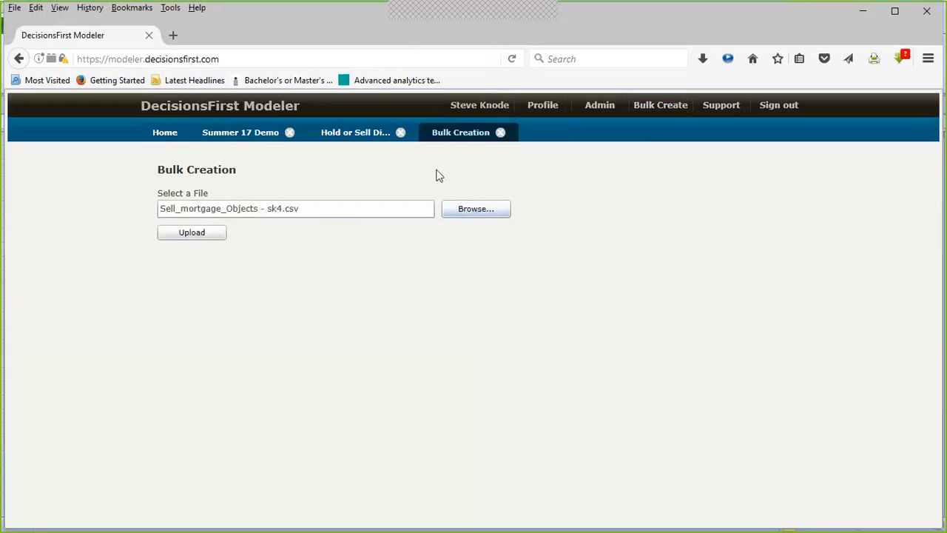
- Return to the home page, check the recent activity and search the repository for "decisions"
left_click(155, 130)
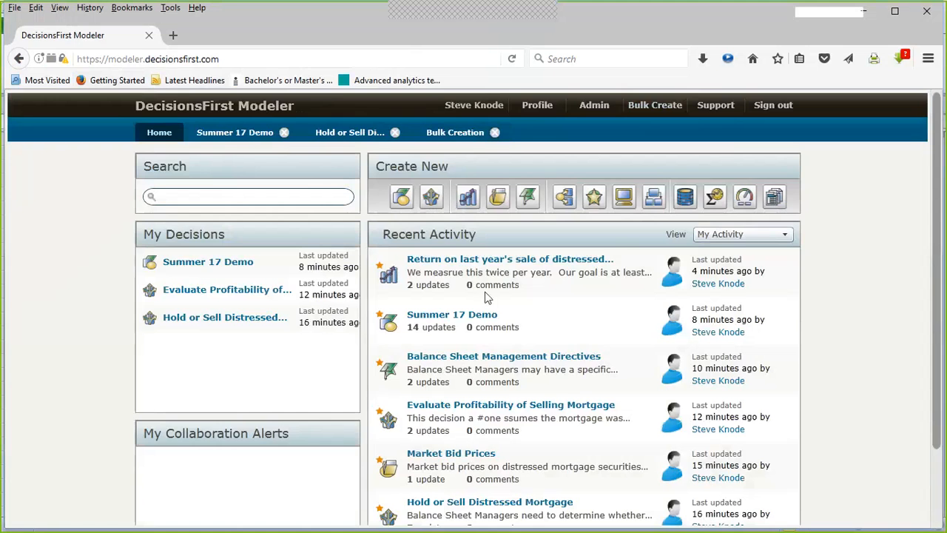
scroll(487, 298, "down", 2)
scroll(487, 299, "up", 2)
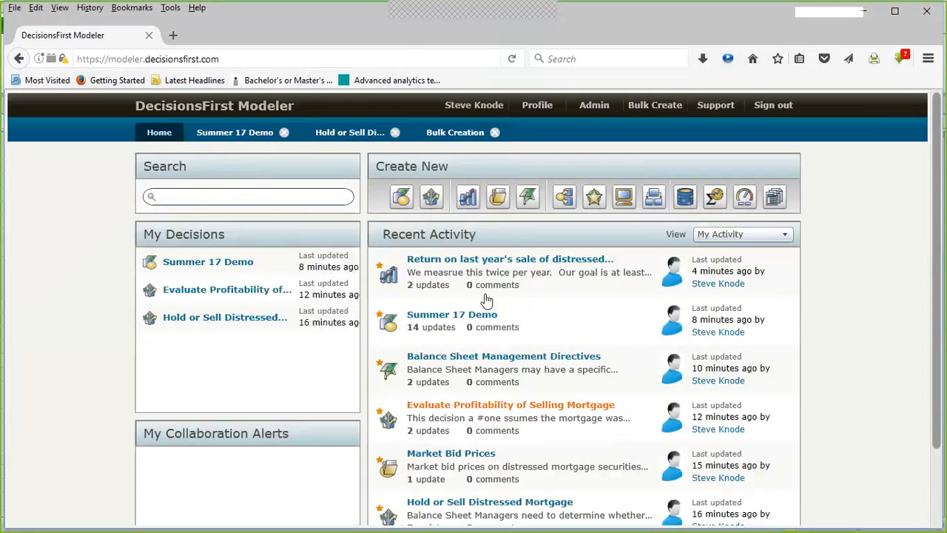
left_click(175, 195)
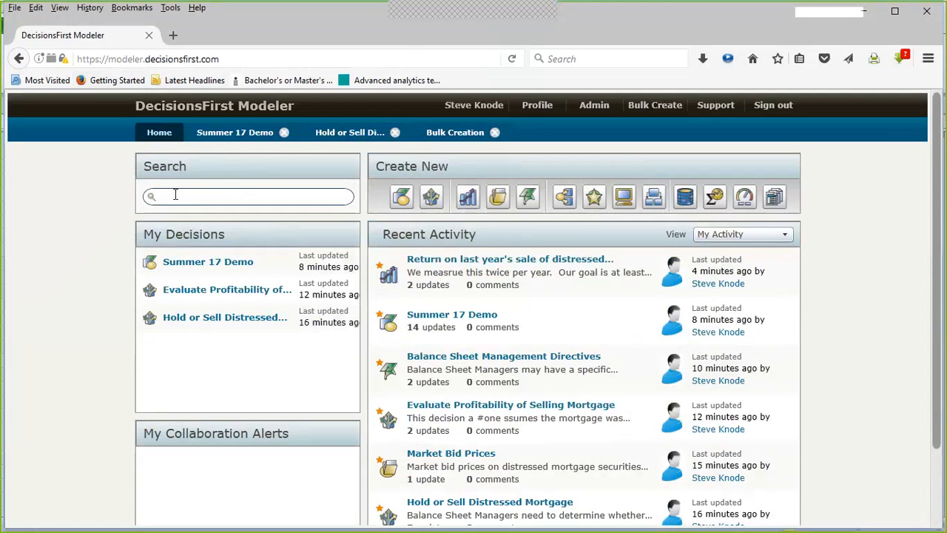
type("decisions")
key("Return")
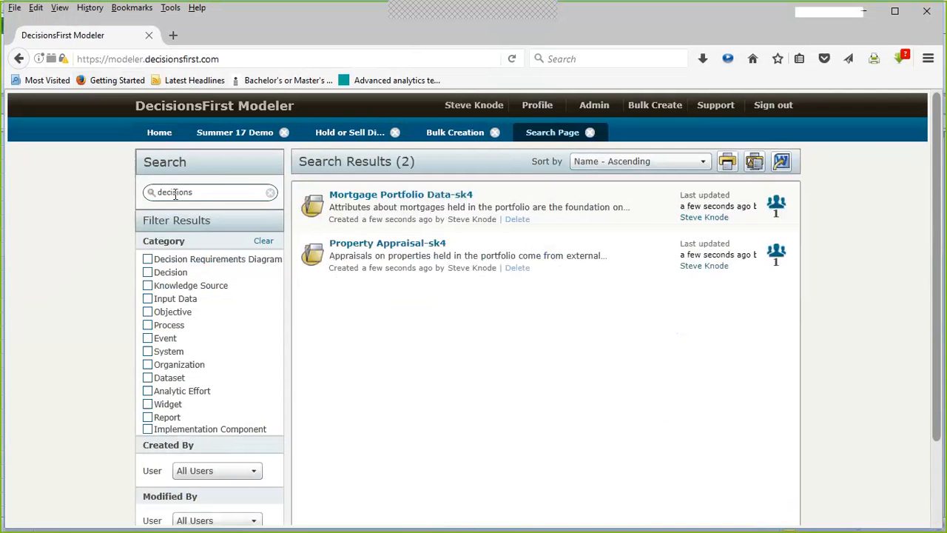
- Filter the search to the Decision and Input Data categories and clear the search text
left_click(149, 273)
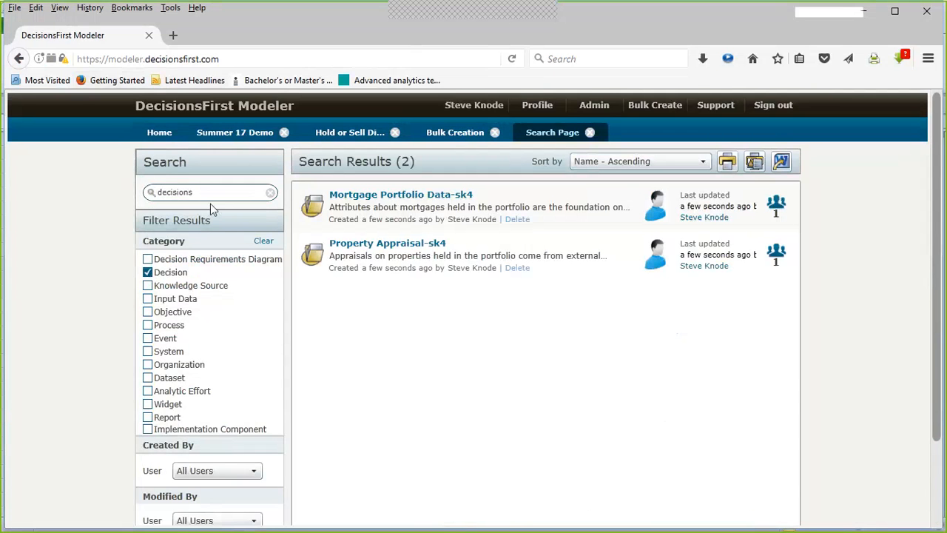
scroll(210, 207, "down", 3)
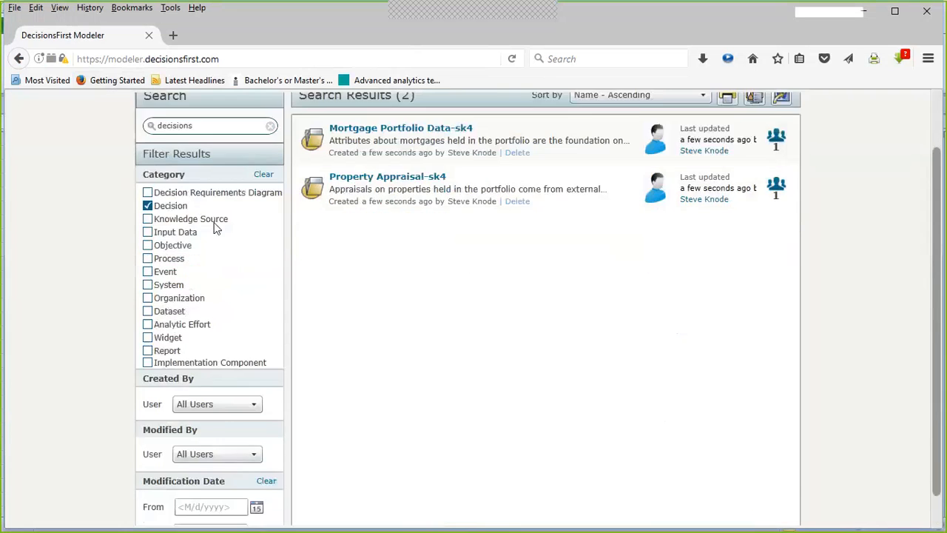
scroll(218, 235, "up", 3)
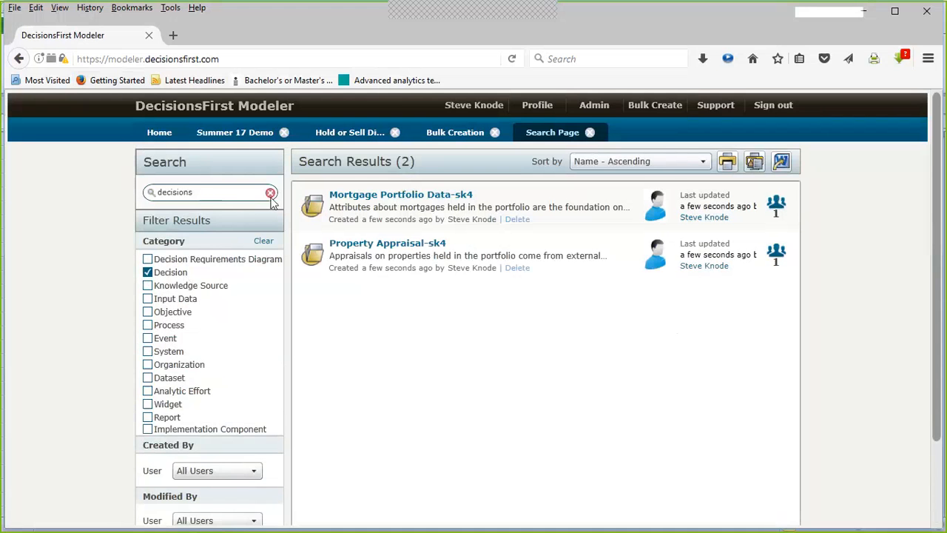
left_click(236, 195)
key("Return")
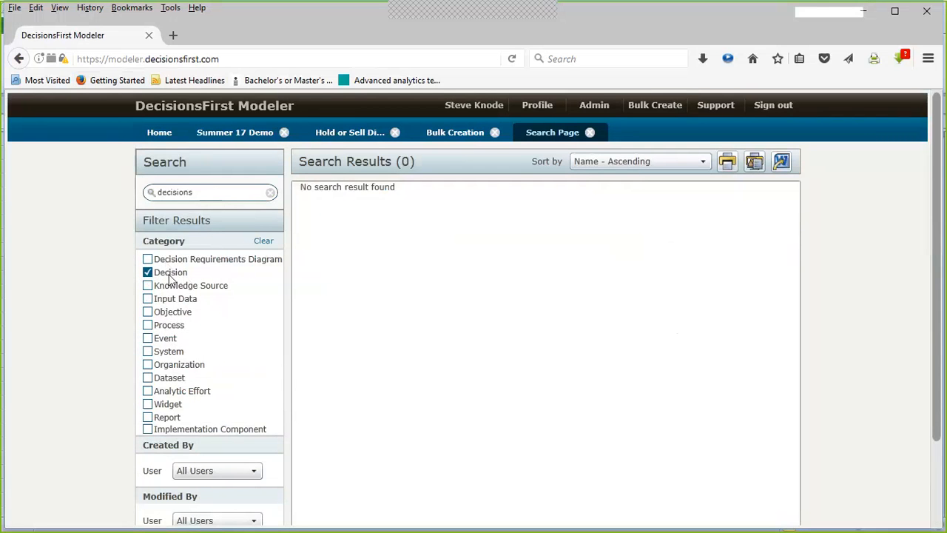
left_click(148, 298)
left_click(271, 192)
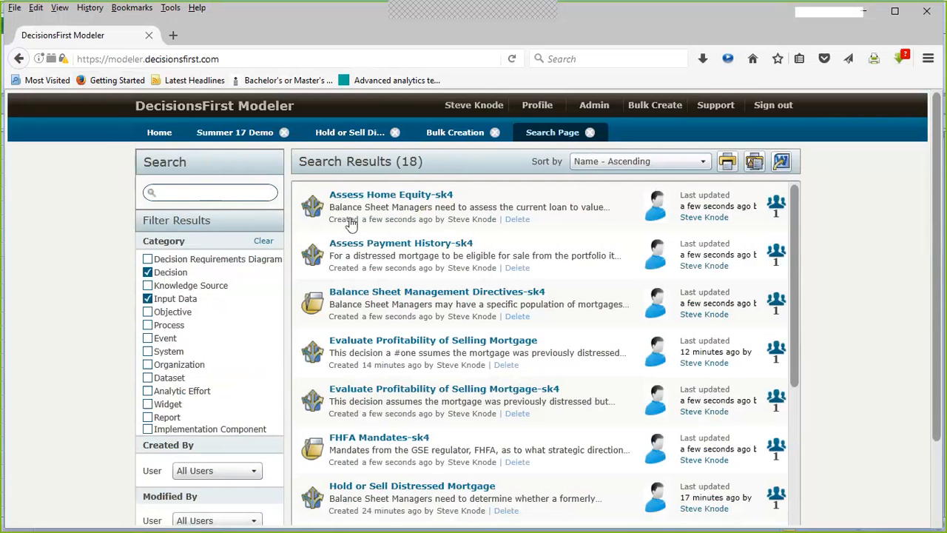
- Look through the filtered list of decisions and input data for the bulk-created objects ending in "-sk4"
scroll(351, 244, "down", 3)
scroll(352, 244, "down", 1)
scroll(354, 254, "down", 3)
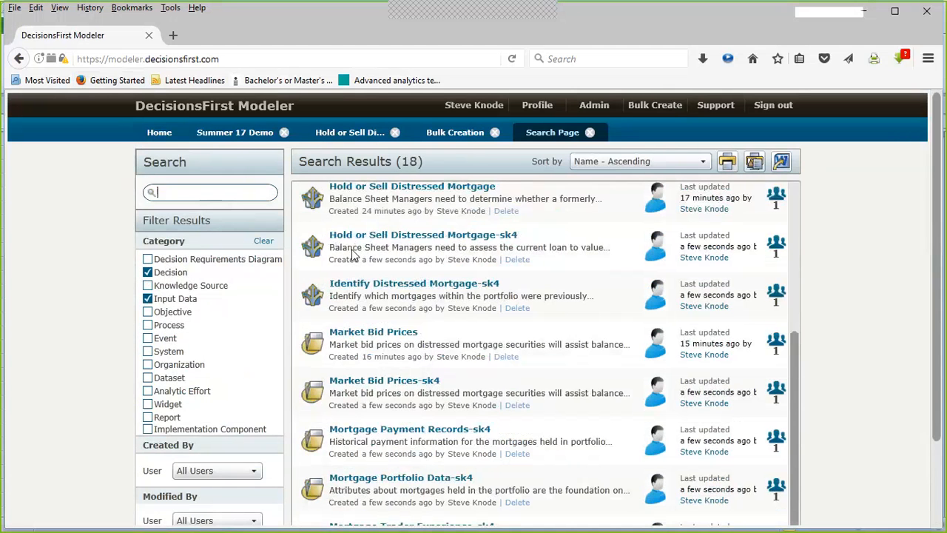
scroll(354, 254, "down", 3)
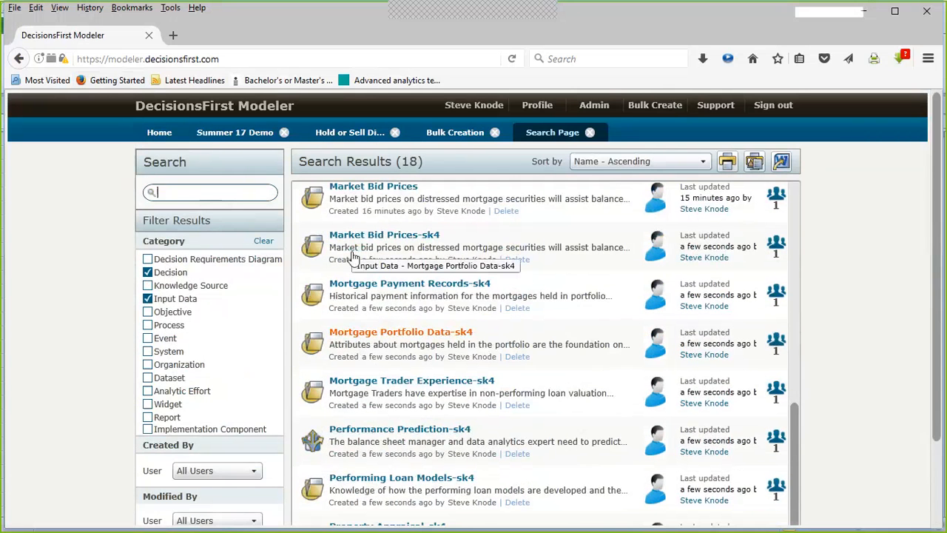
scroll(353, 256, "down", 2)
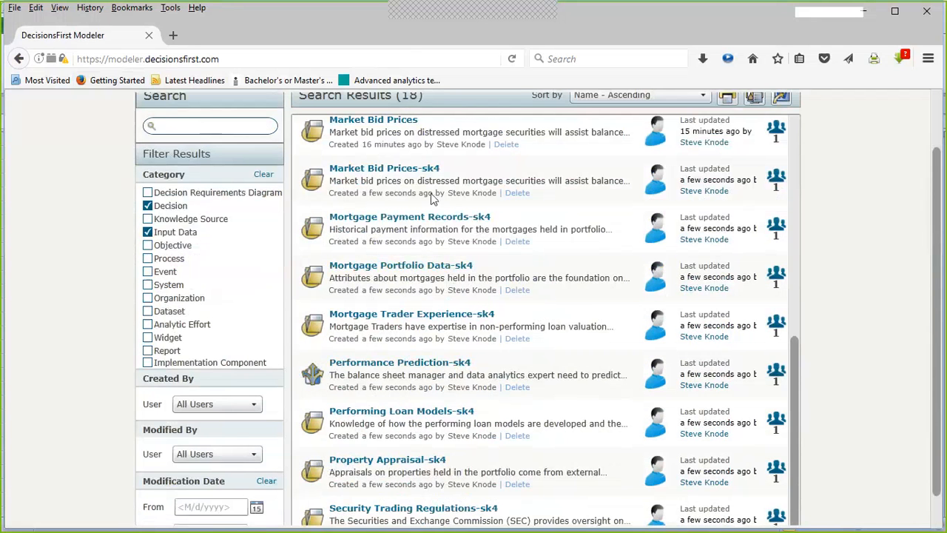
scroll(433, 200, "up", 4)
scroll(433, 206, "up", 3)
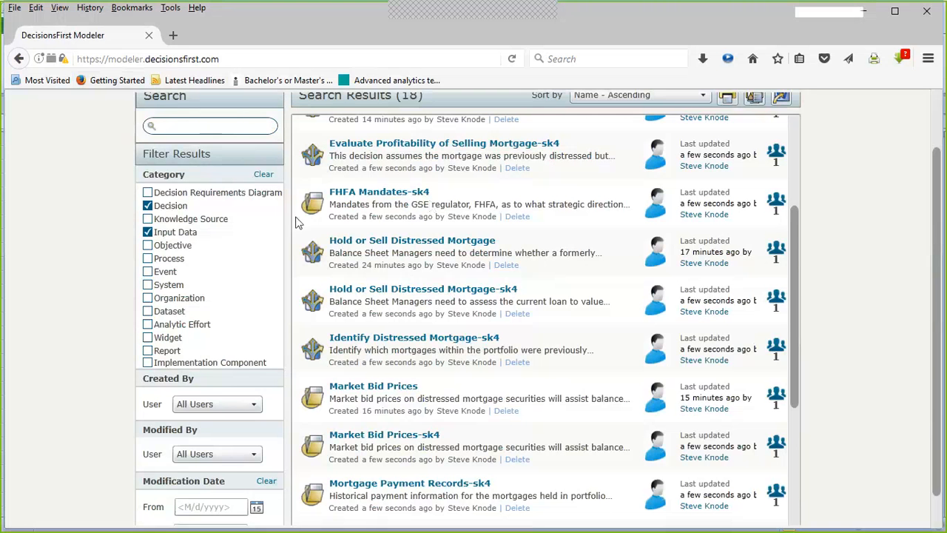
scroll(259, 127, "up", 2)
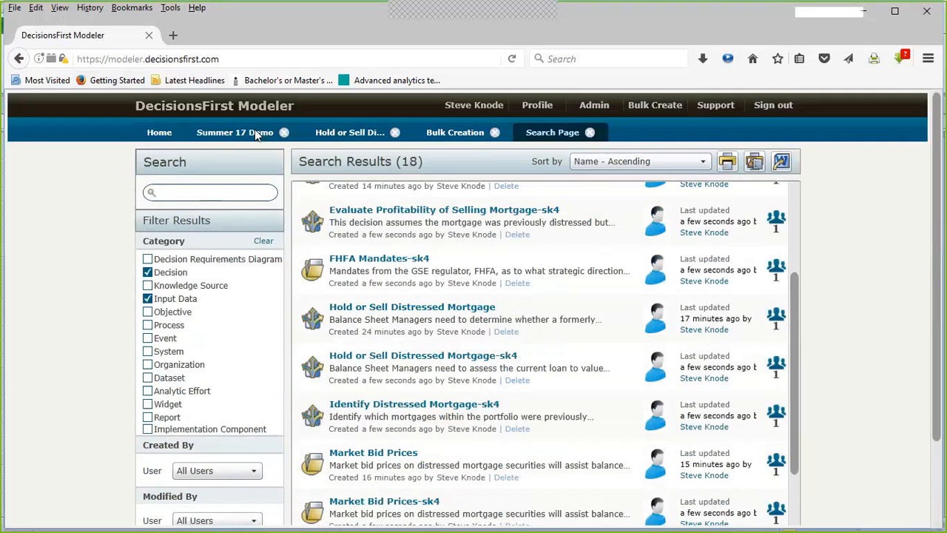
- Close the search page and the bulk creation page, and return to the Summer 17 Demo diagram
left_click(590, 133)
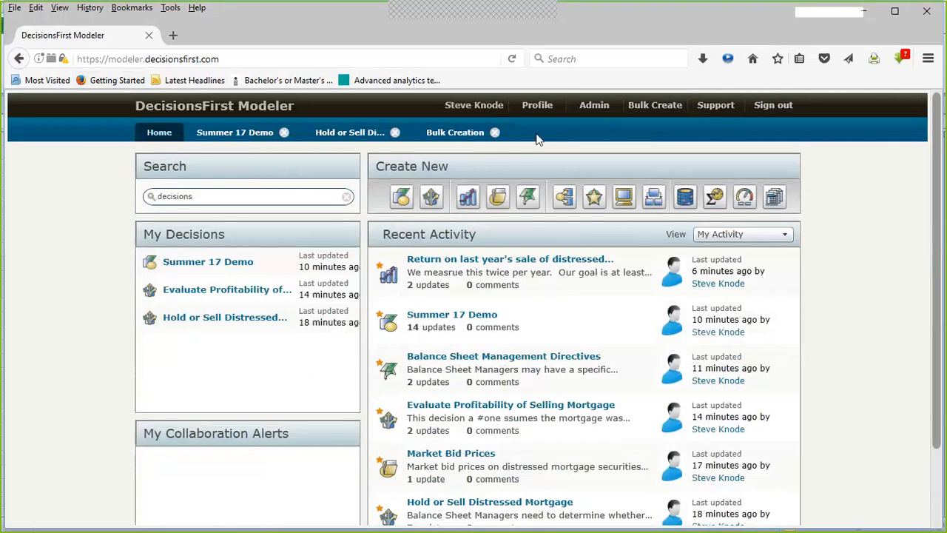
left_click(495, 133)
left_click(234, 133)
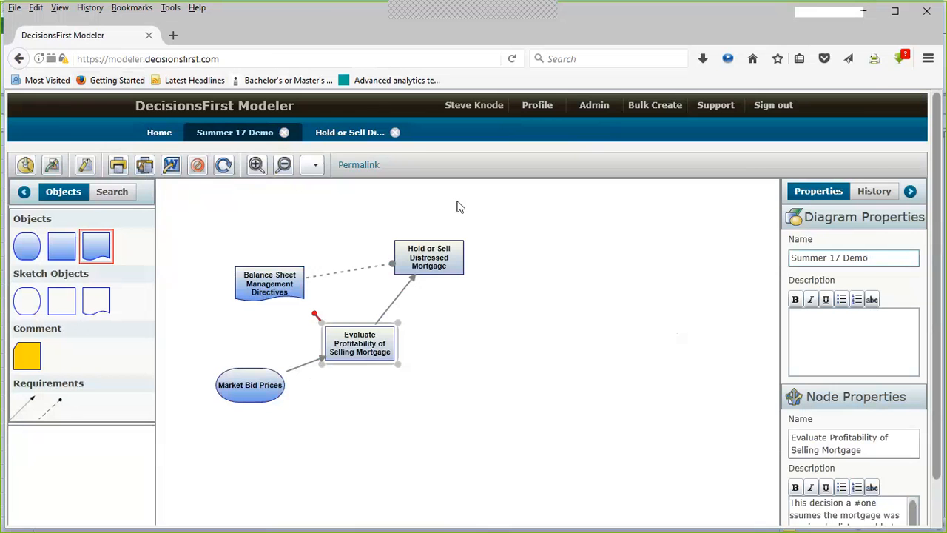
- Switch to the Word document "DistressedMortgage final ARD" and go back to the Decision Requirements Diagram on its first page
key("alt+Tab")
key("alt+Tab")
key("alt+Tab")
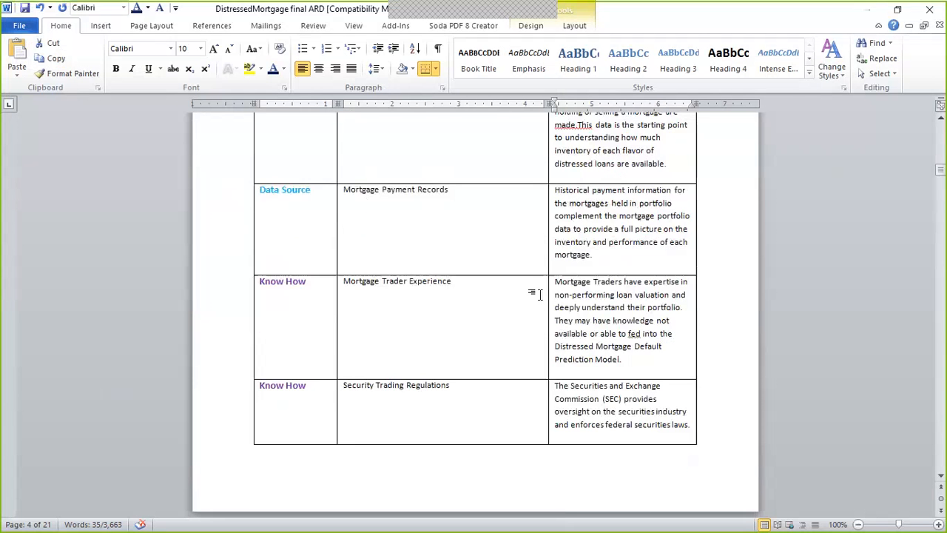
scroll(929, 199, "up", 4)
left_click_drag(941, 167, 941, 130)
scroll(656, 185, "down", 1)
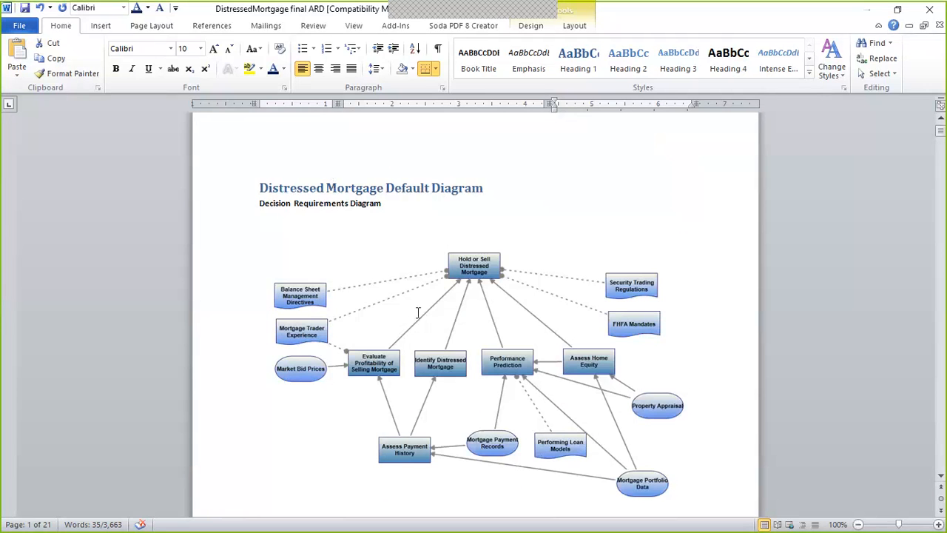
scroll(419, 311, "down", 3)
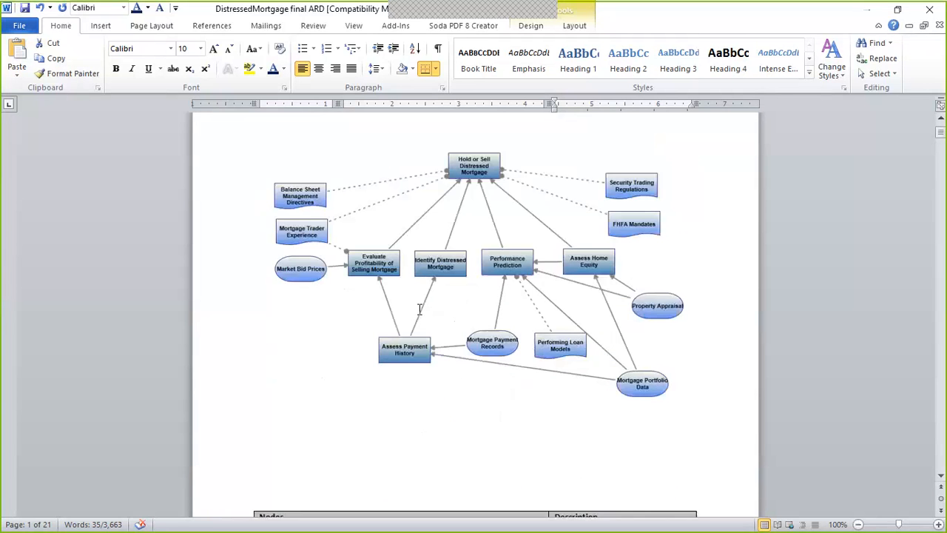
- Read through the Nodes table for the listed decisions, data sources and know-how with their descriptions
scroll(419, 309, "down", 8)
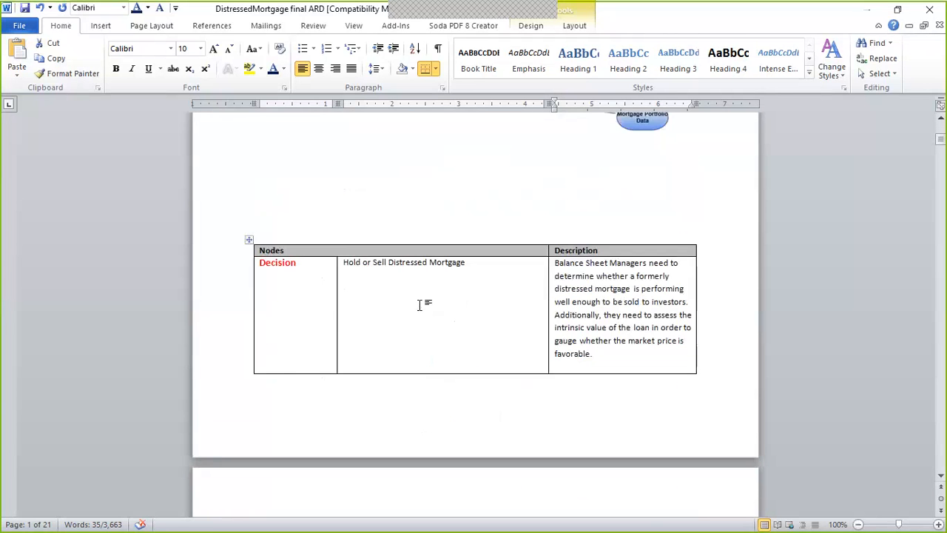
scroll(419, 303, "down", 20)
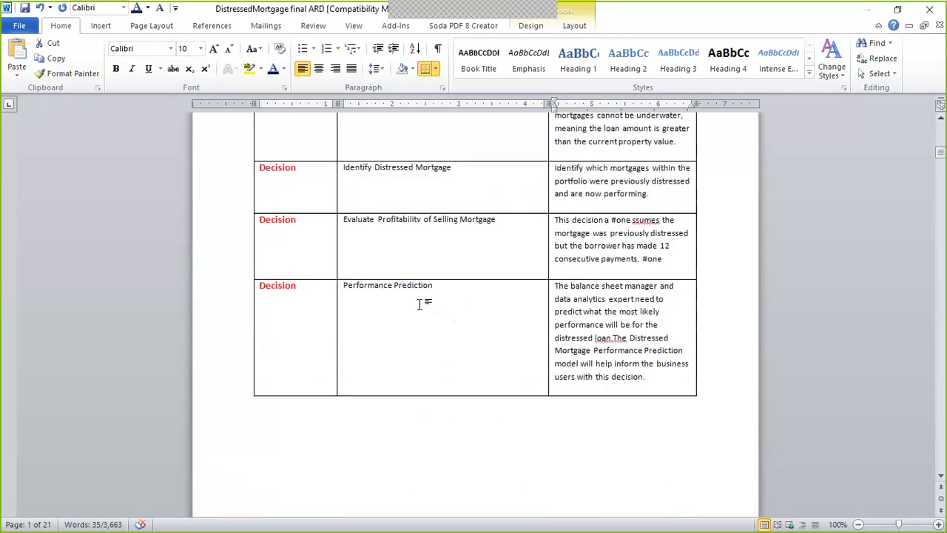
scroll(419, 304, "down", 1)
scroll(419, 304, "down", 12)
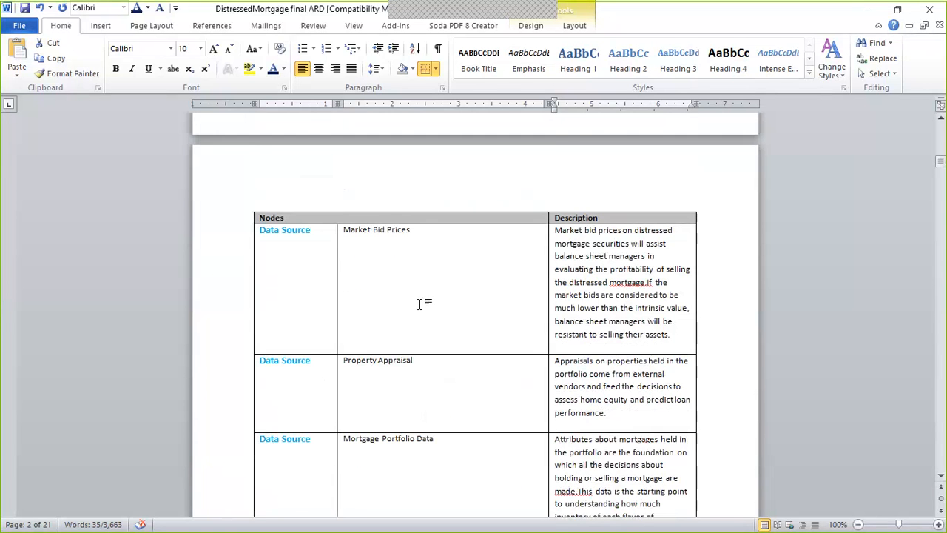
scroll(419, 303, "down", 14)
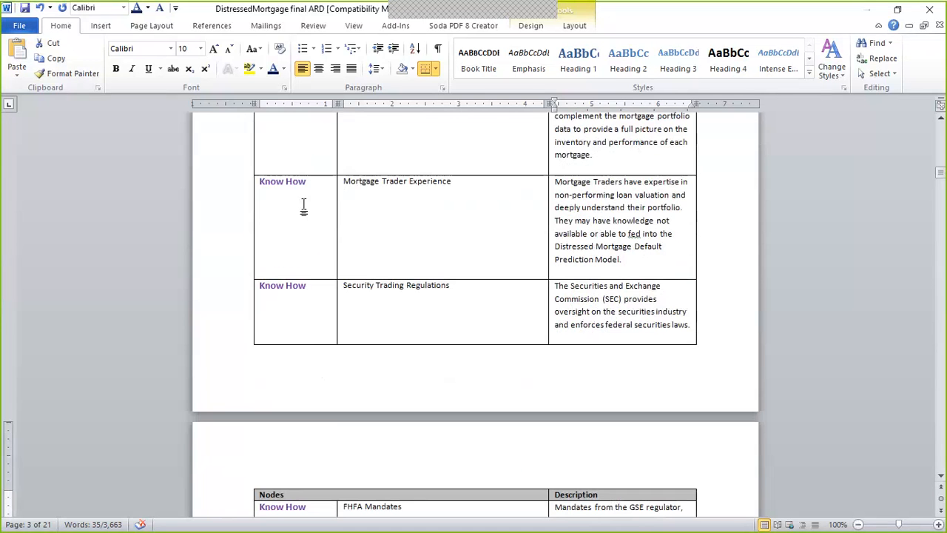
scroll(403, 221, "down", 12)
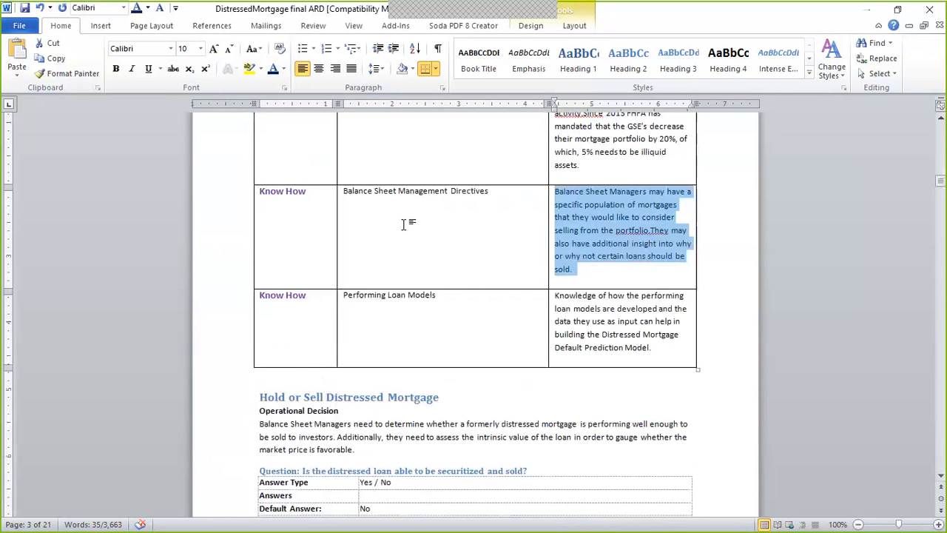
scroll(403, 224, "down", 1)
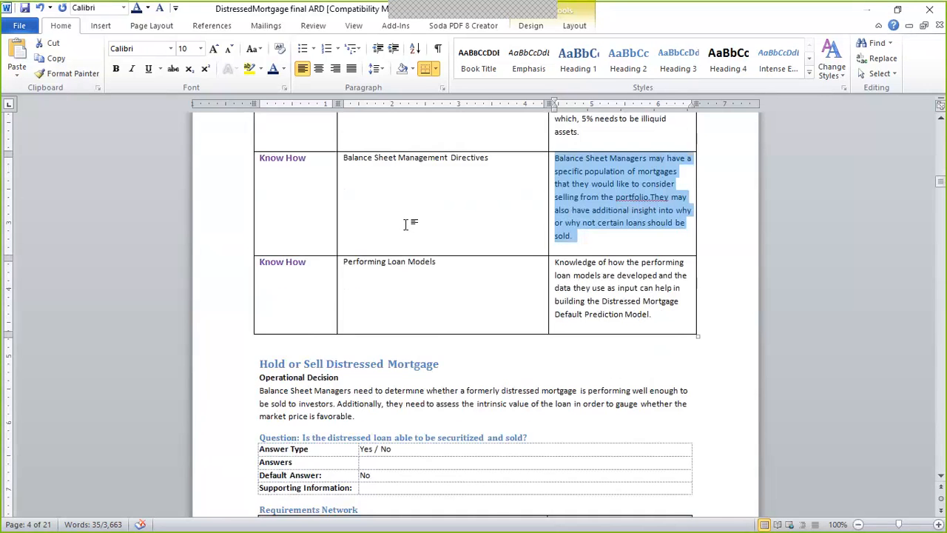
scroll(405, 224, "down", 4)
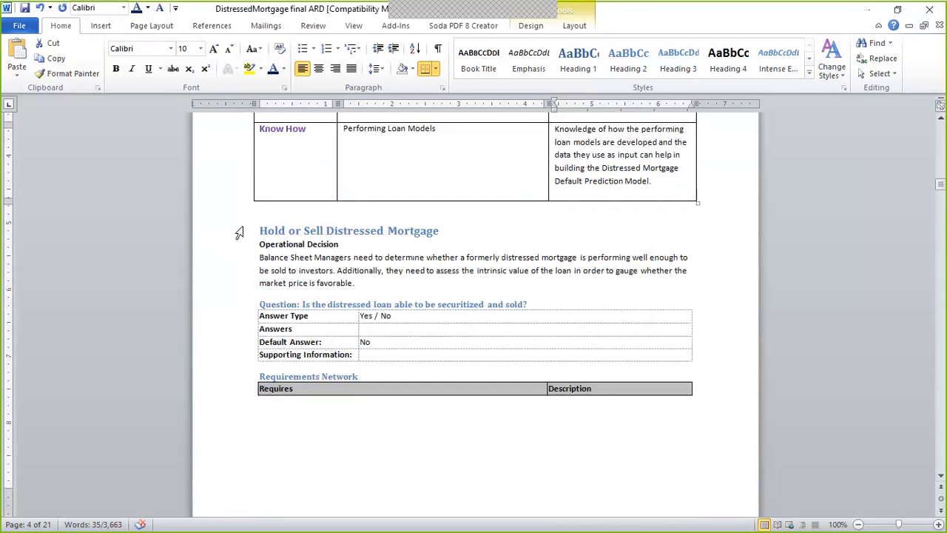
- Examine the Hold or Sell Distressed Mortgage section: its question, requirements network, properties, objectives, organizations and relationships
left_click(265, 215)
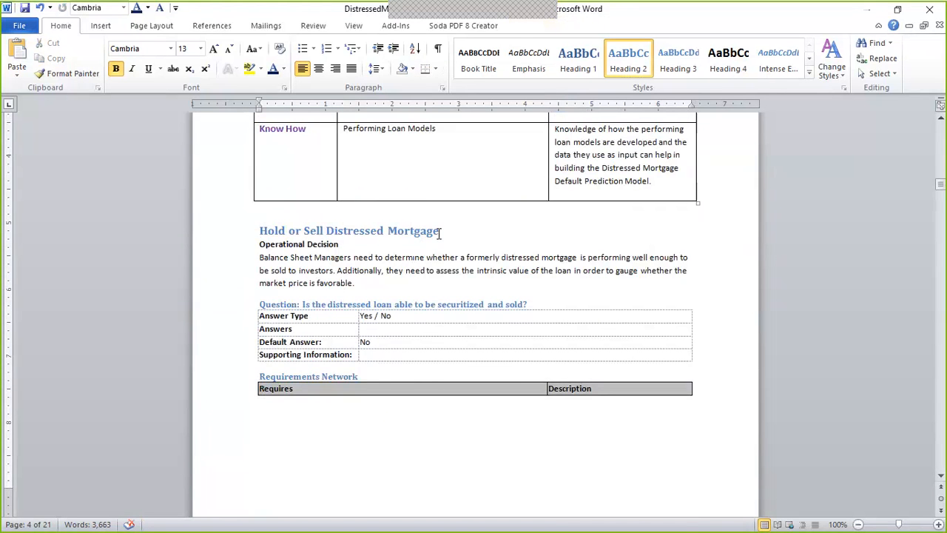
scroll(271, 220, "down", 2)
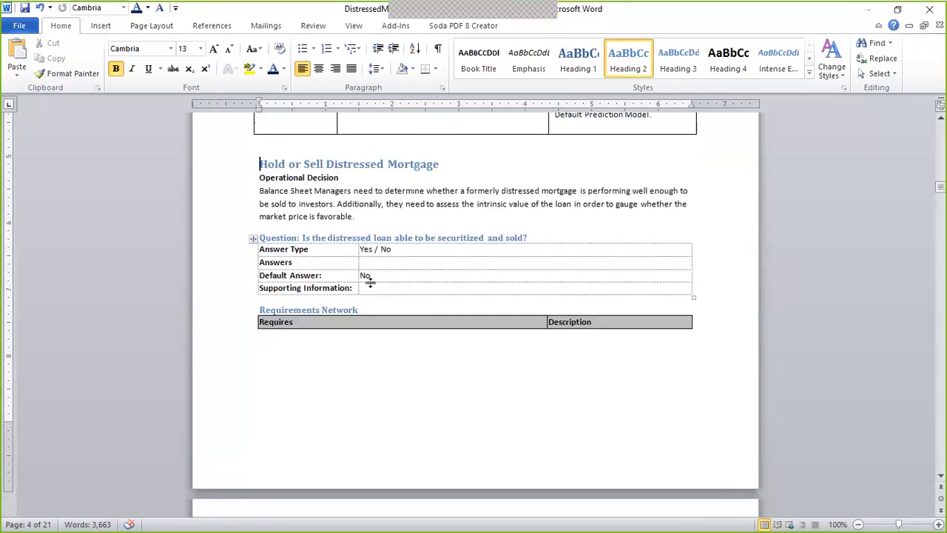
scroll(370, 281, "down", 8)
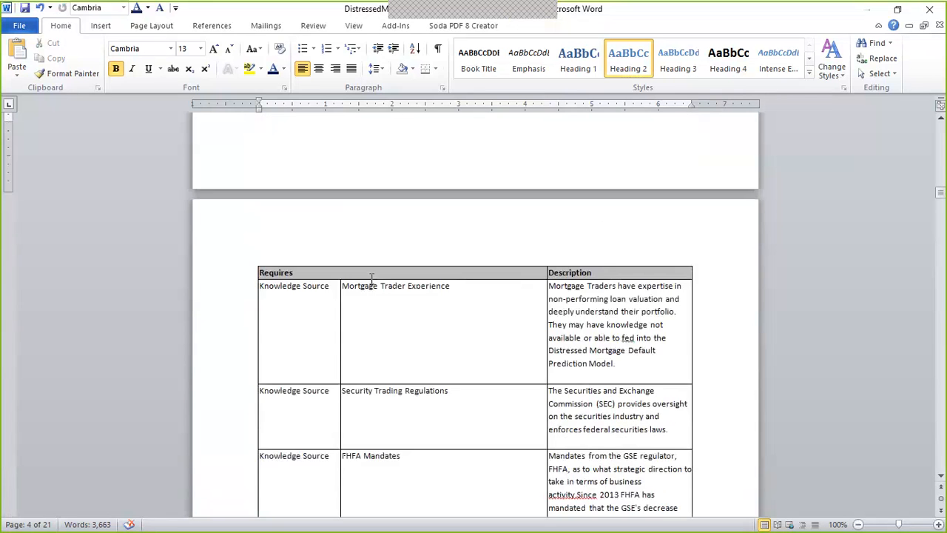
scroll(372, 279, "down", 1)
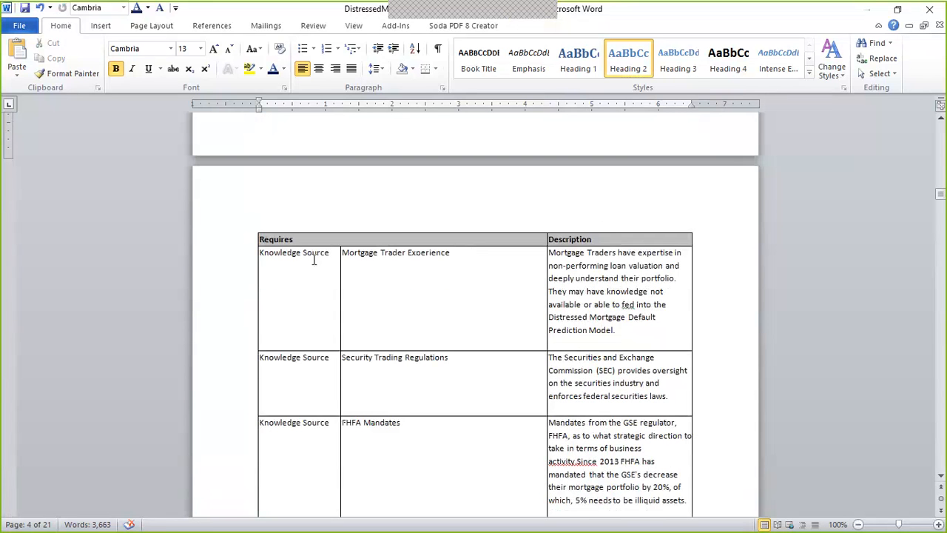
scroll(359, 379, "down", 10)
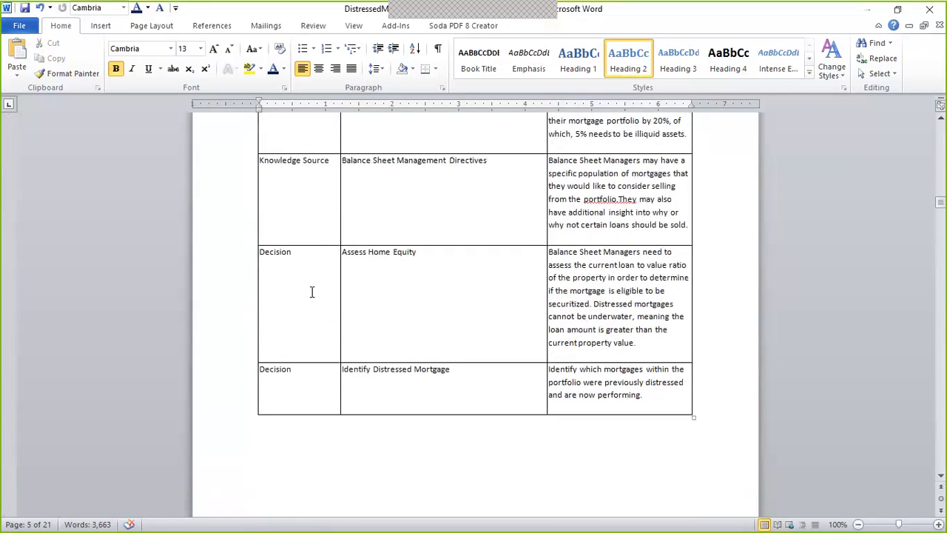
scroll(312, 292, "down", 9)
scroll(313, 294, "down", 5)
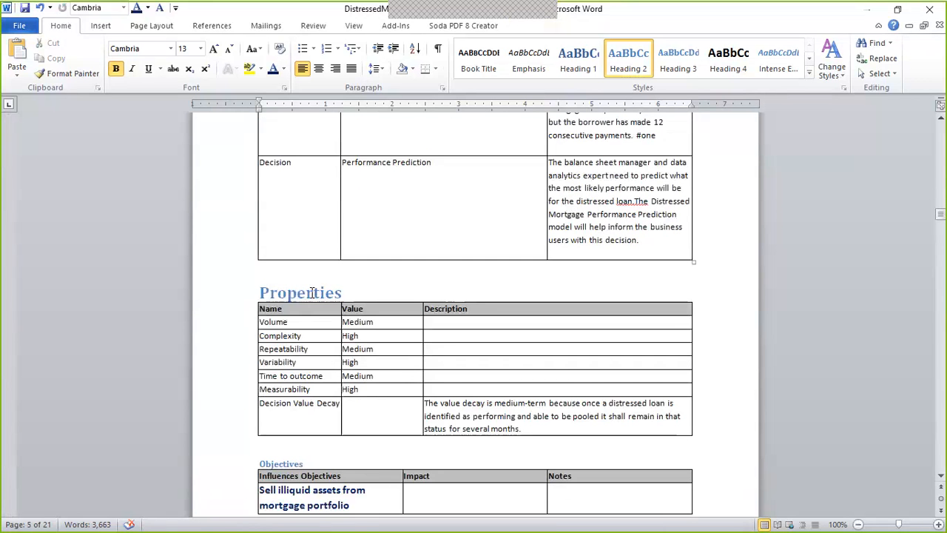
scroll(262, 295, "down", 3)
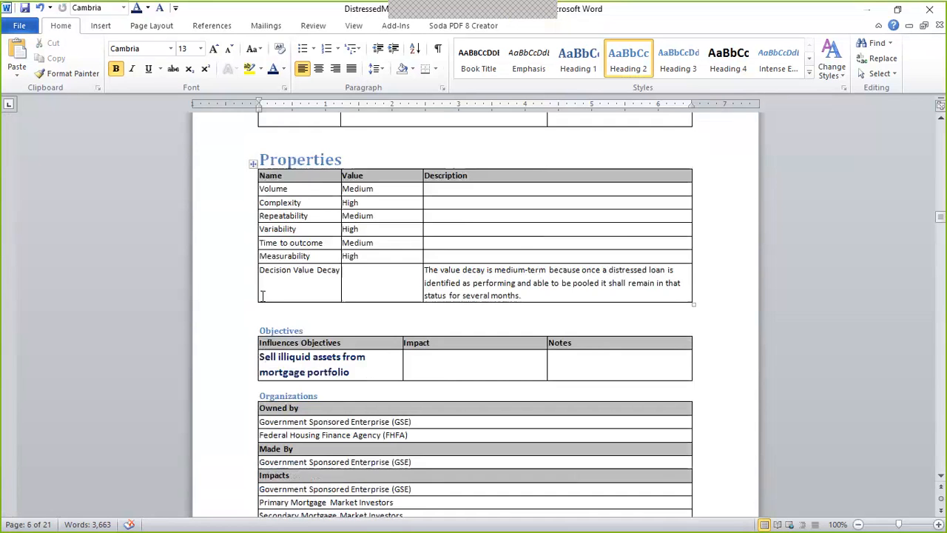
scroll(262, 296, "down", 3)
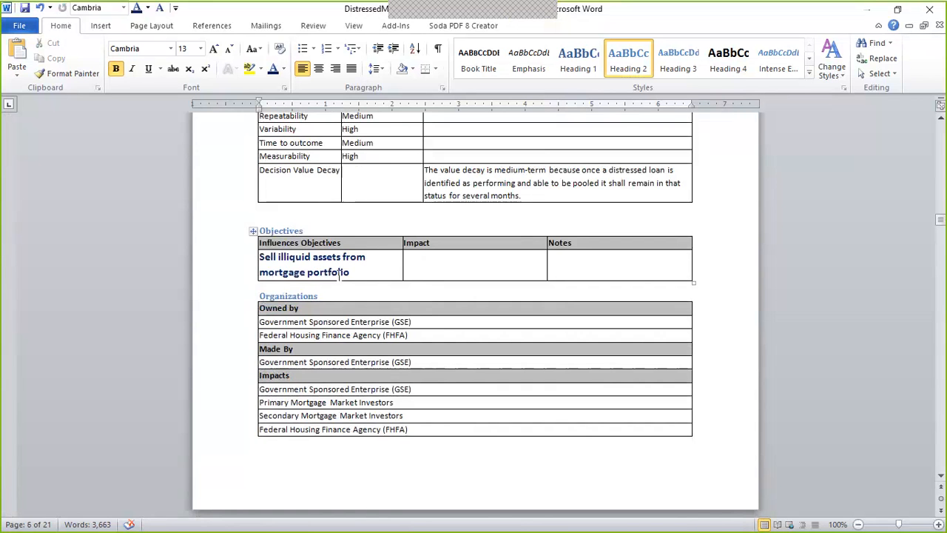
scroll(339, 278, "down", 8)
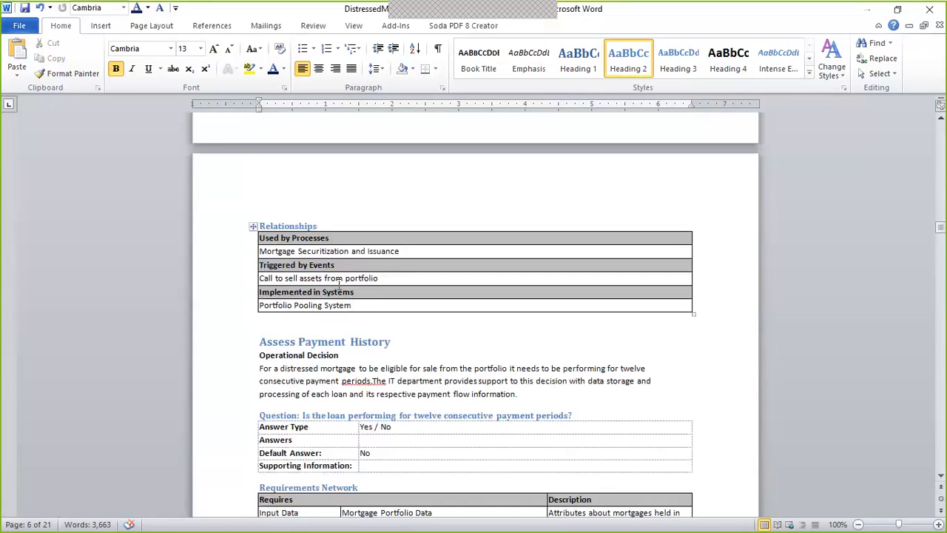
scroll(339, 285, "down", 1)
scroll(339, 285, "down", 2)
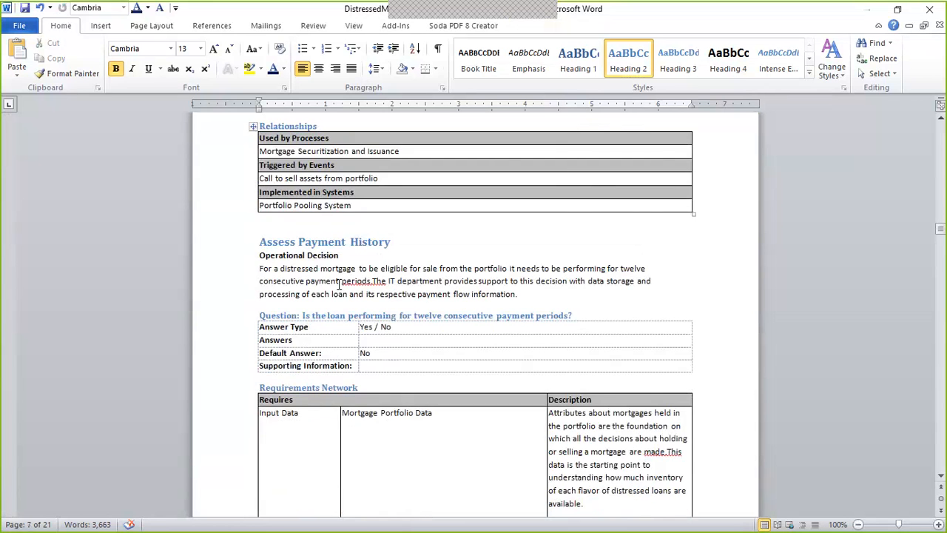
- Skim the sections of the following decisions, starting with Assess Payment History, and return to the diagram at the document's start
scroll(339, 285, "down", 15)
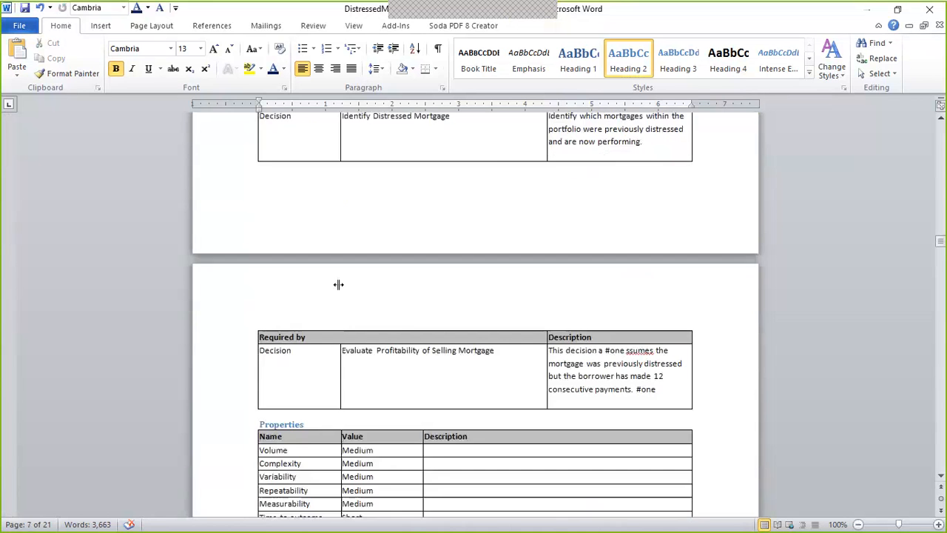
scroll(338, 286, "down", 20)
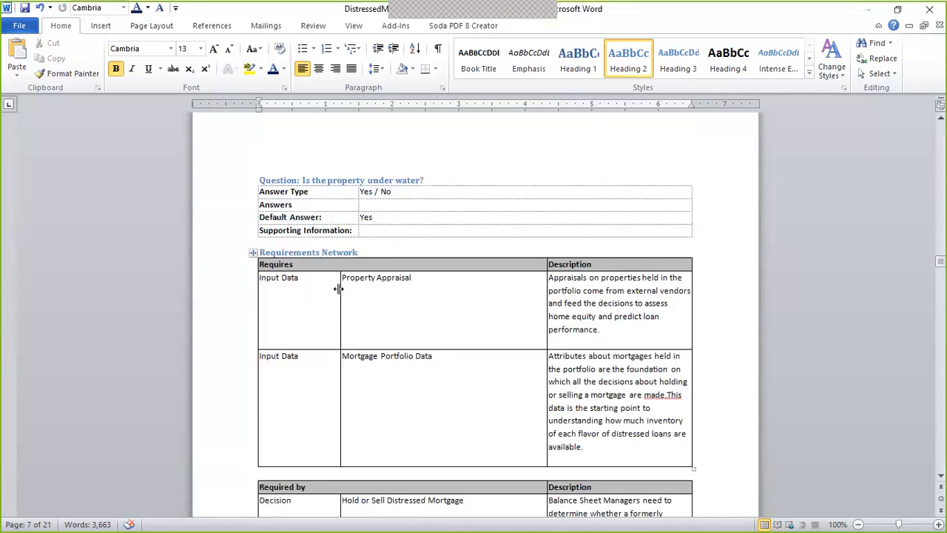
scroll(339, 288, "down", 14)
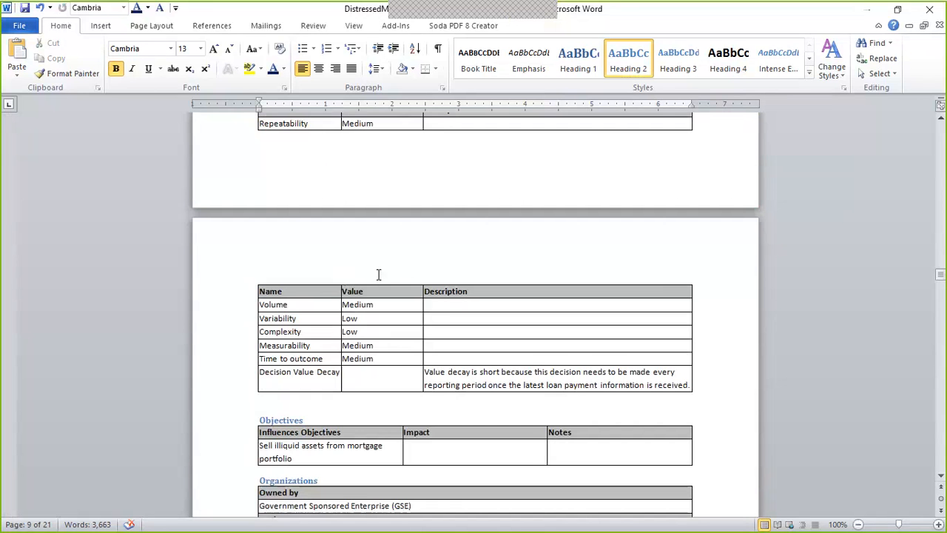
scroll(412, 281, "down", 4)
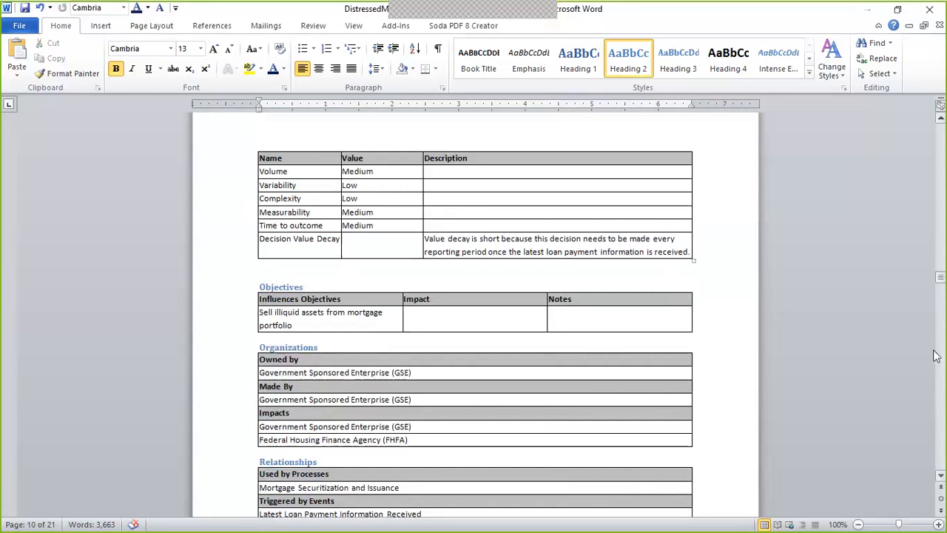
left_click_drag(940, 278, 944, 116)
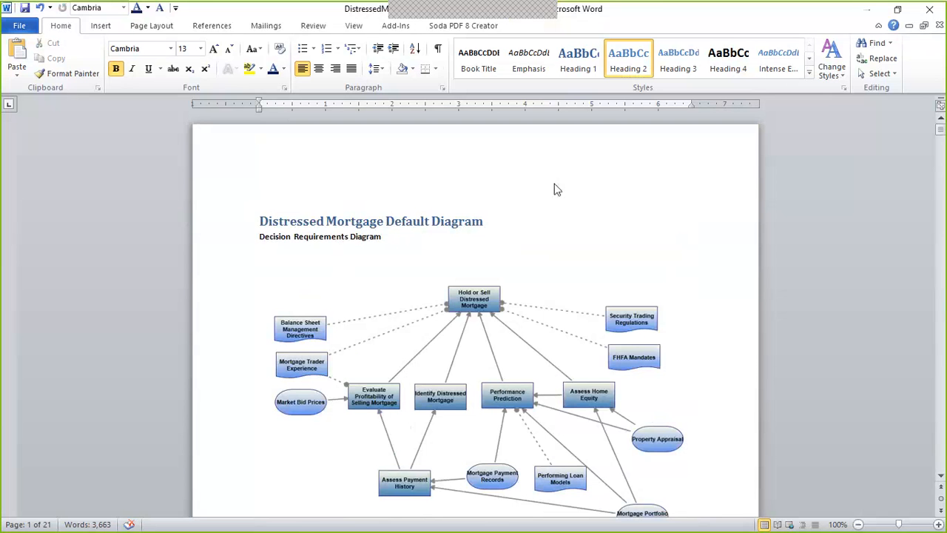
- Switch to DecisionsFirst Modeler and export the diagram's Word report as the XML file "Summer 17 Assignment 1" in the Extras folder on My Passport (E:)
key("alt+Tab")
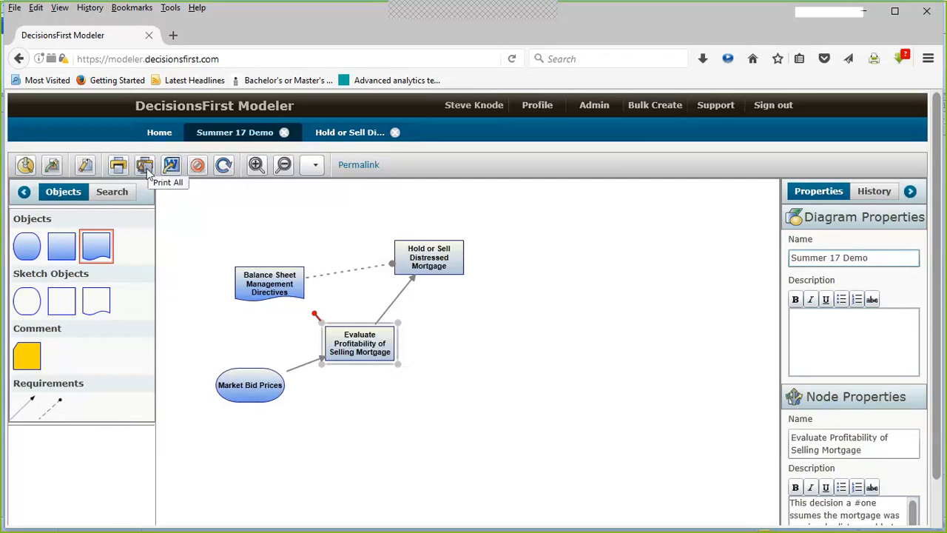
left_click(146, 170)
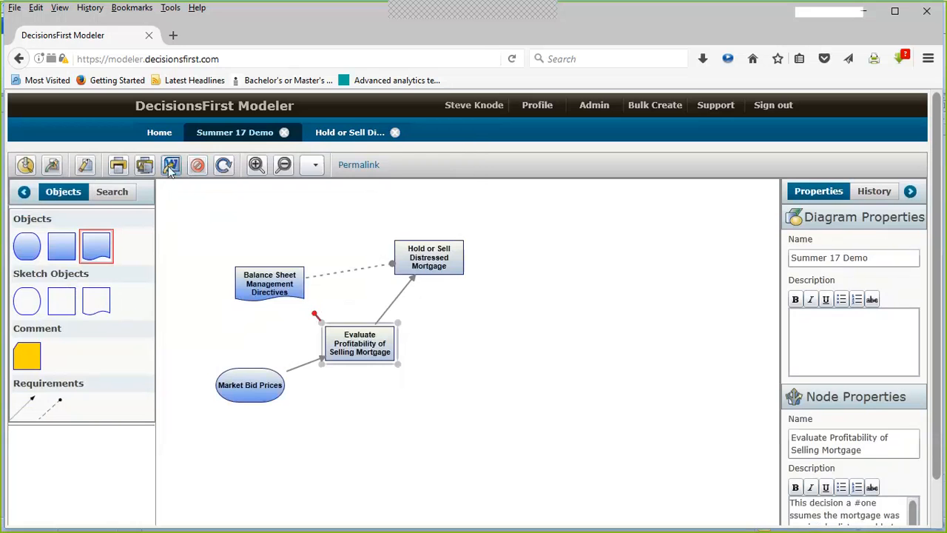
left_click(170, 166)
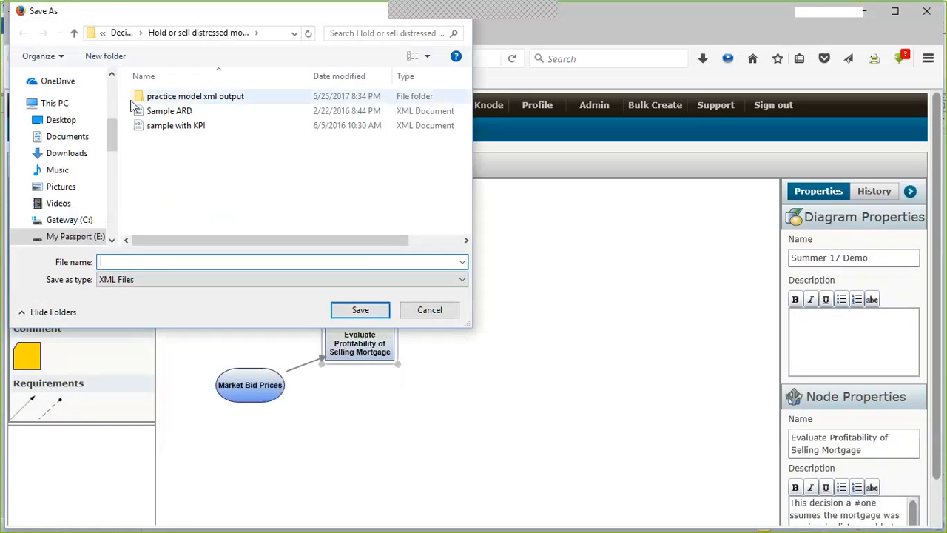
left_click(77, 236)
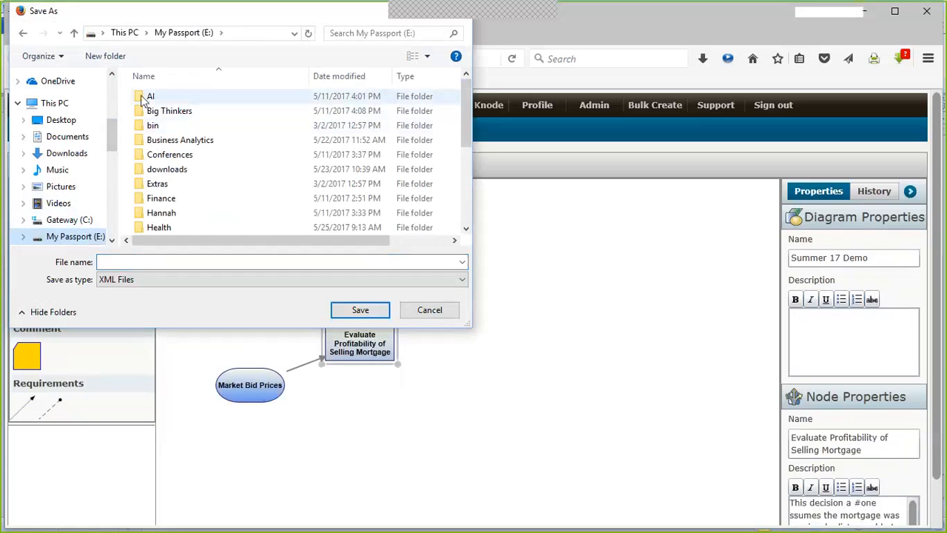
scroll(142, 177, "down", 1)
scroll(143, 176, "down", 1)
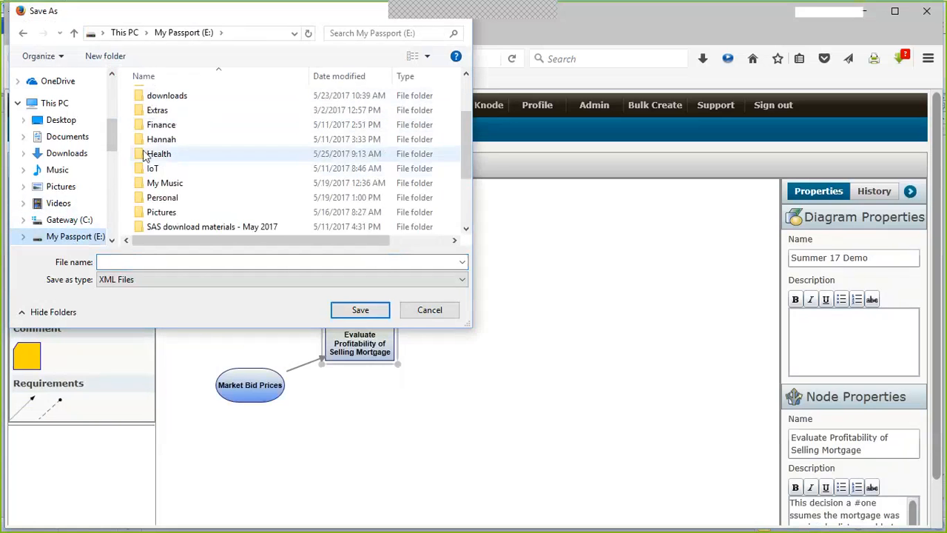
double_click(142, 113)
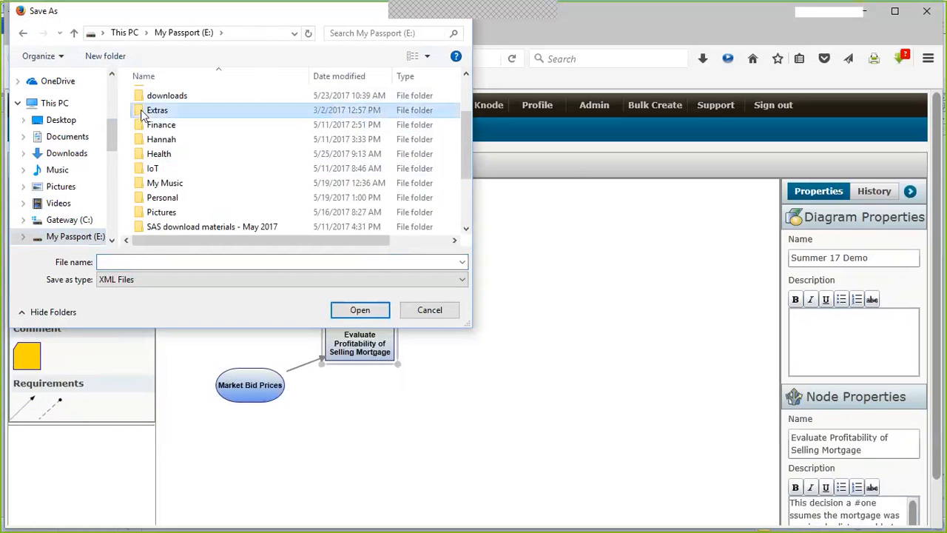
left_click(149, 259)
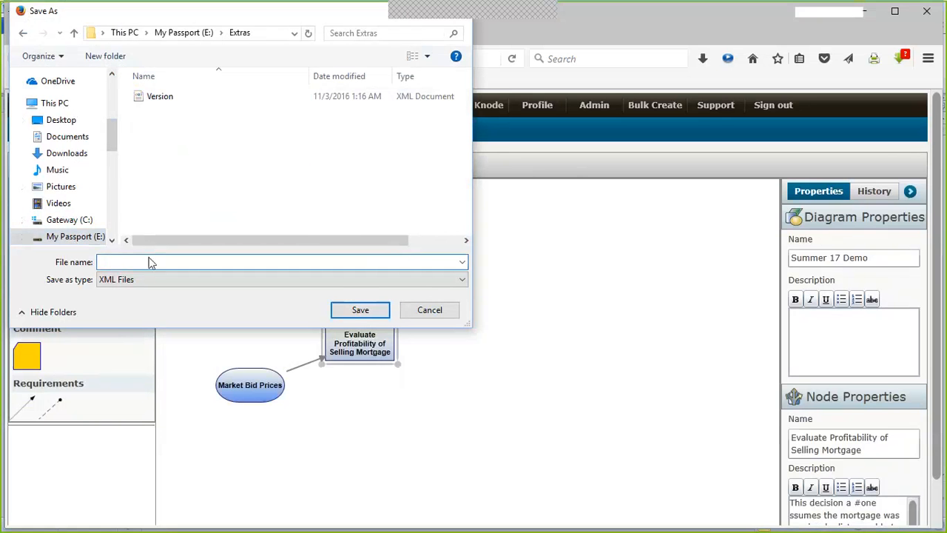
type("Summer 17 Assignment 1")
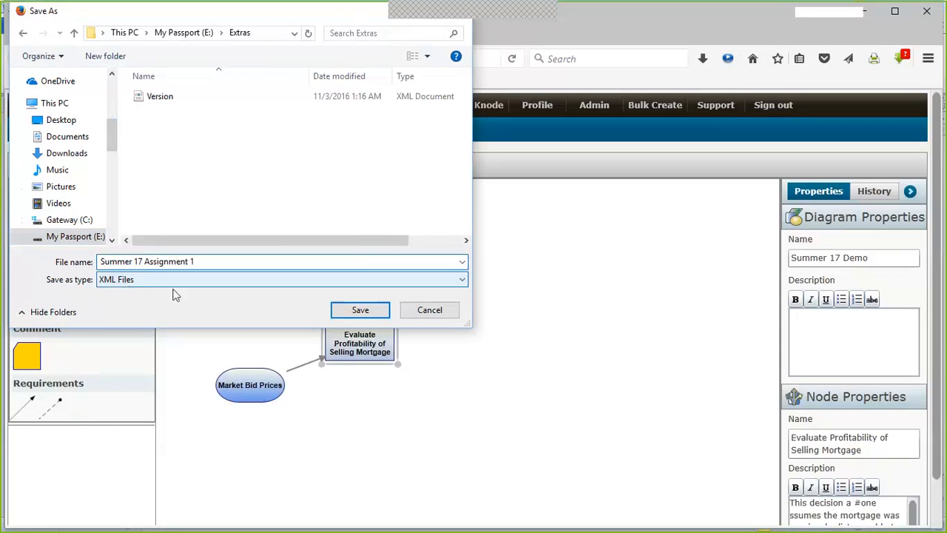
left_click(342, 313)
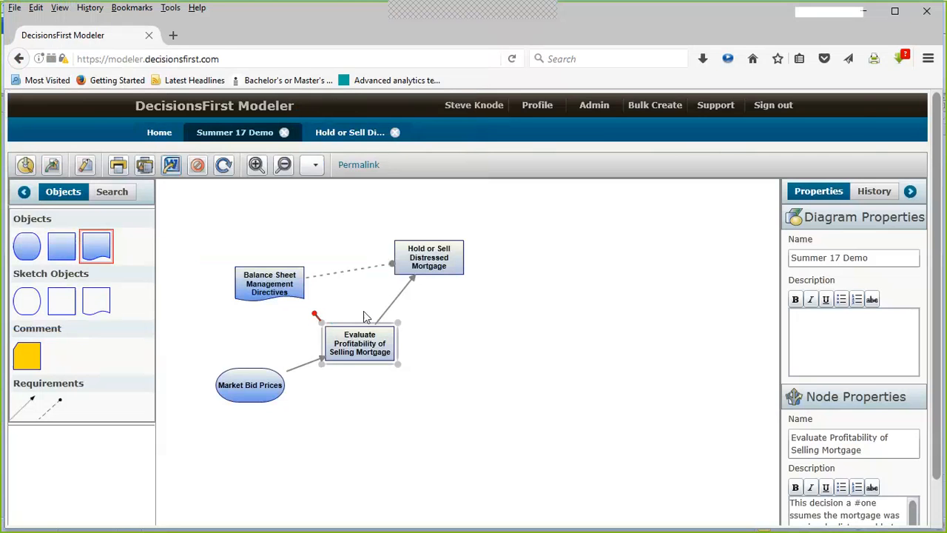
- Switch to Nico's Commander, open "Summer 17 Assignment 1" from the extras folder of drive E in Word, and enable editing
key("alt+Tab")
key("alt+Tab")
key("alt+Tab")
key("alt+Tab")
key("alt+Tab")
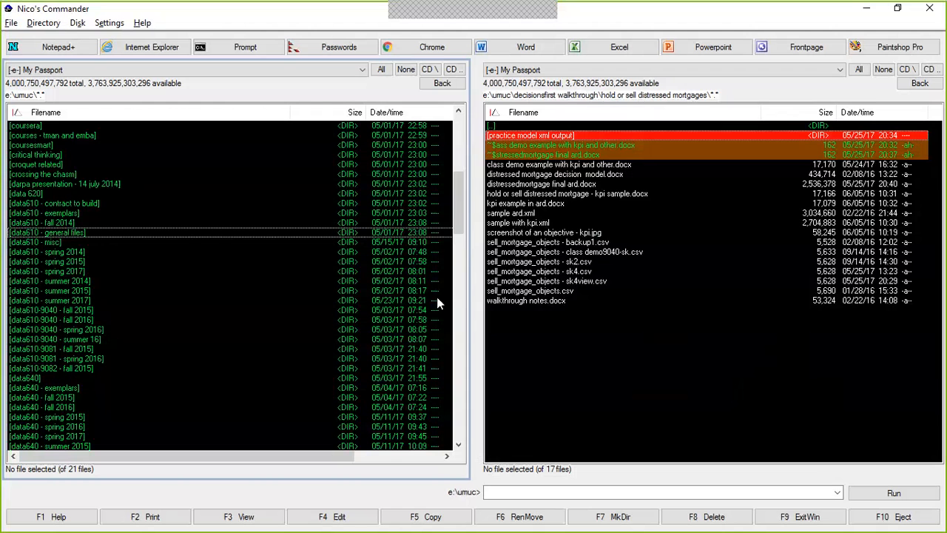
double_click(516, 129)
double_click(516, 129)
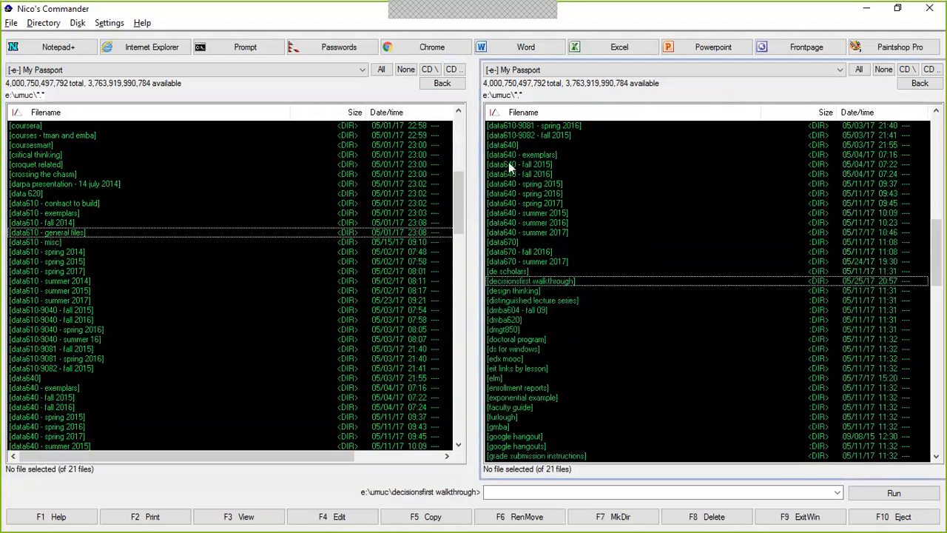
scroll(510, 148, "up", 5)
double_click(508, 127)
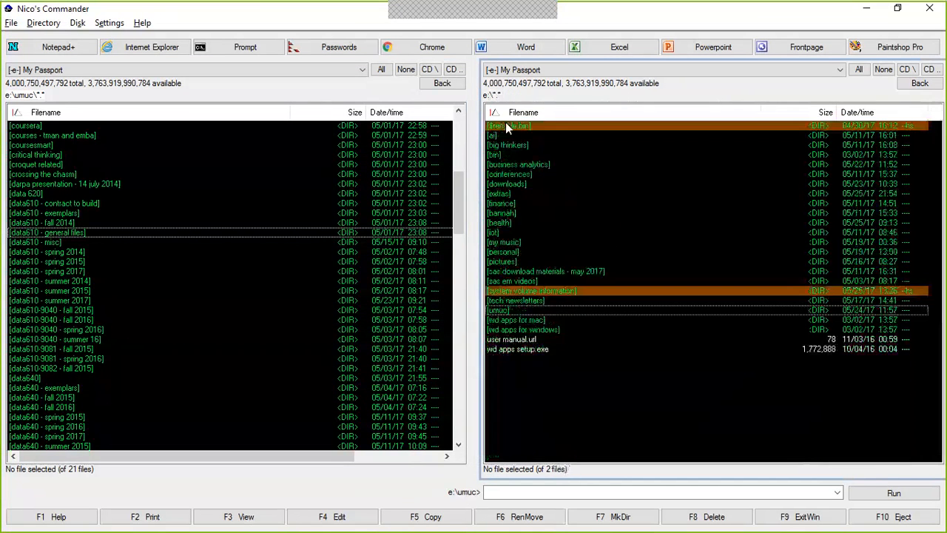
double_click(502, 193)
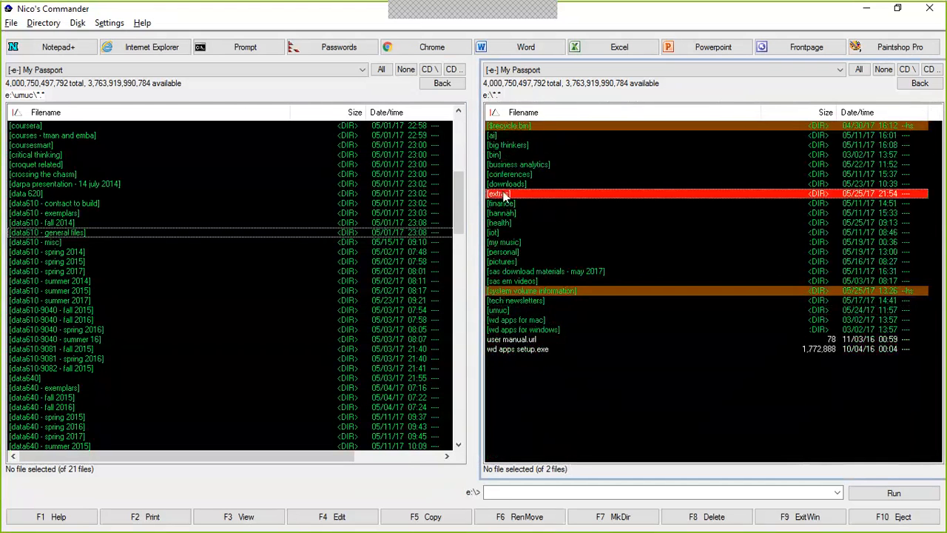
left_click(532, 136)
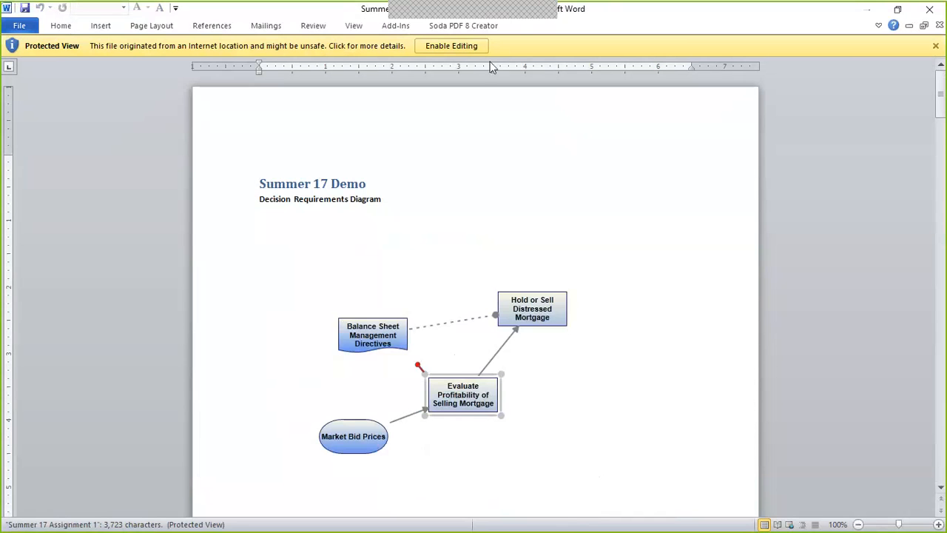
left_click(464, 46)
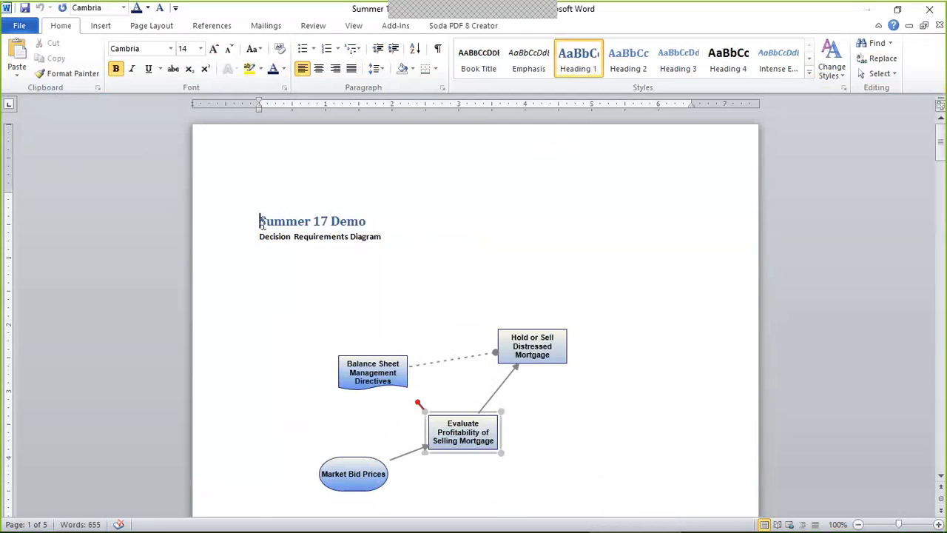
- Format the first "Decision" entry in the Nodes table as dark red, bold, 18 pt text
scroll(392, 249, "down", 20)
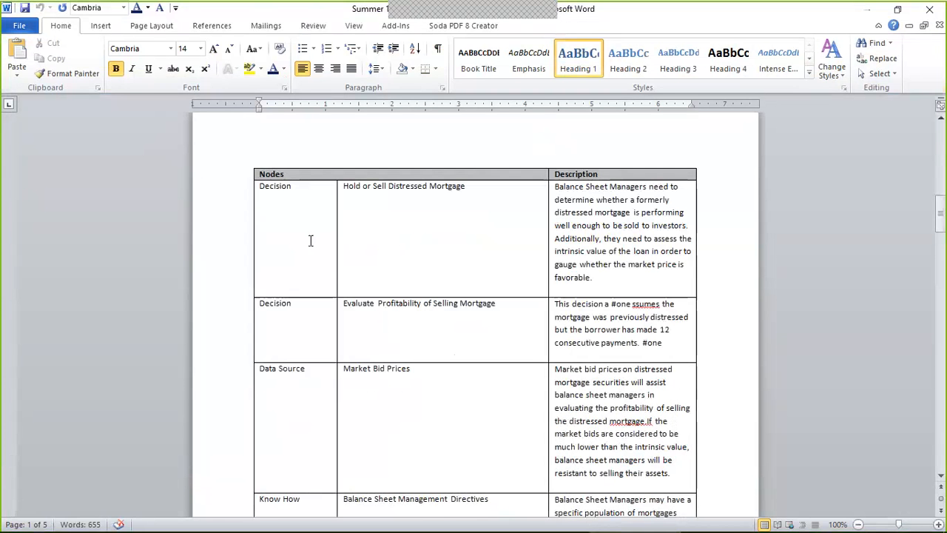
left_click(260, 187)
left_click_drag(261, 187, 304, 187)
left_click(283, 70)
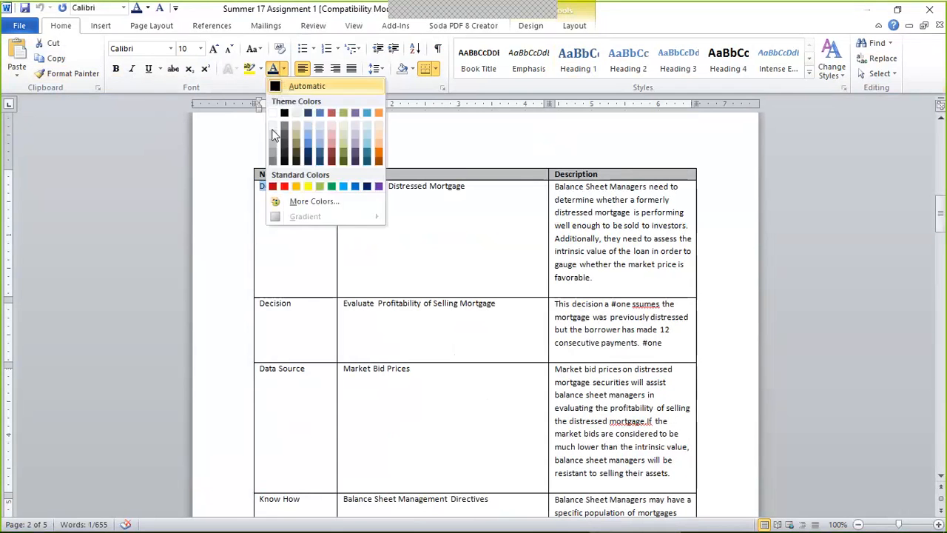
left_click(273, 186)
left_click(116, 68)
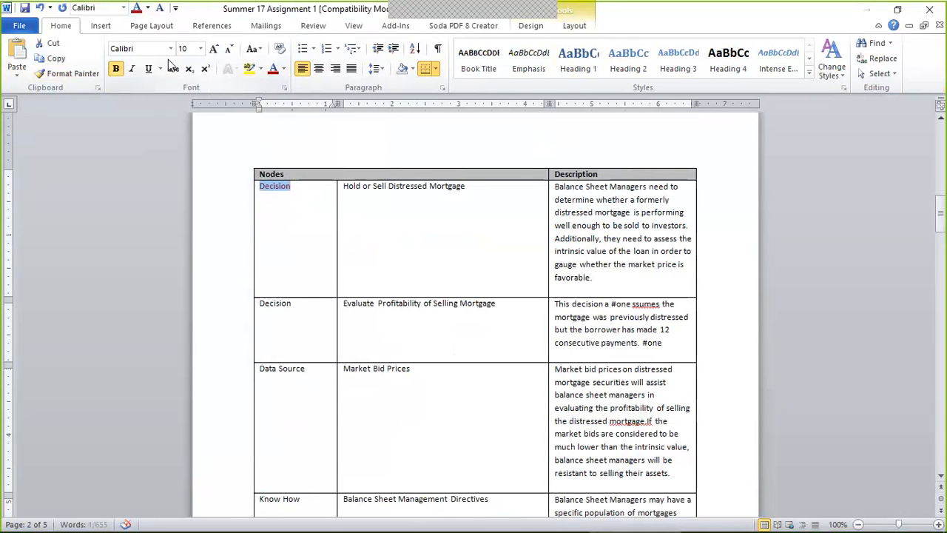
left_click(213, 49)
left_click(213, 49)
left_click(214, 49)
left_click(214, 49)
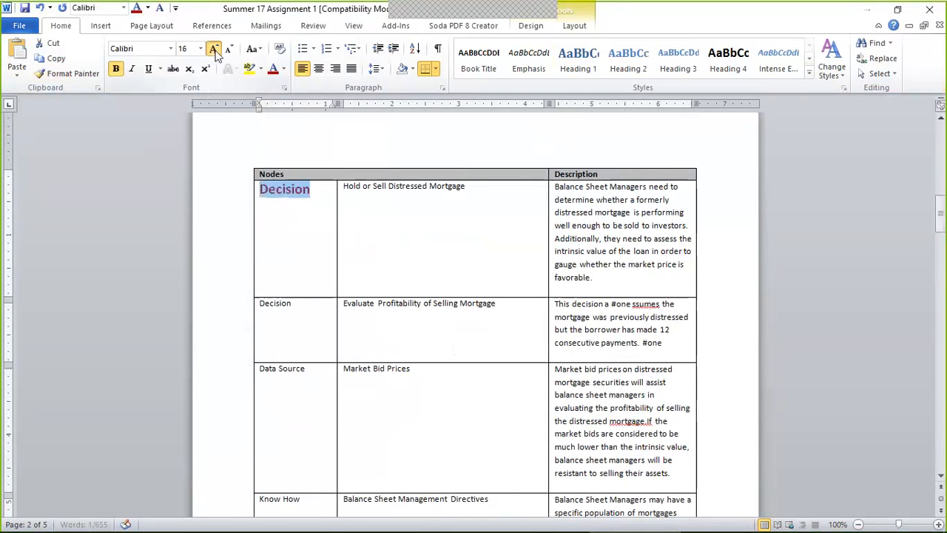
left_click(213, 49)
- Skim the report from the Nodes table through the decision, data source and know-how sections, and open the document's file information
scroll(274, 299, "down", 2)
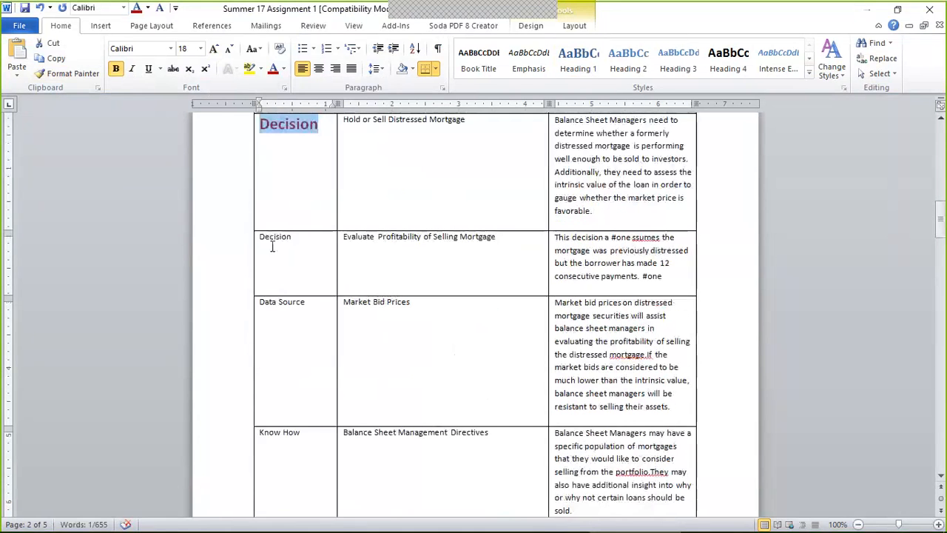
scroll(302, 214, "down", 5)
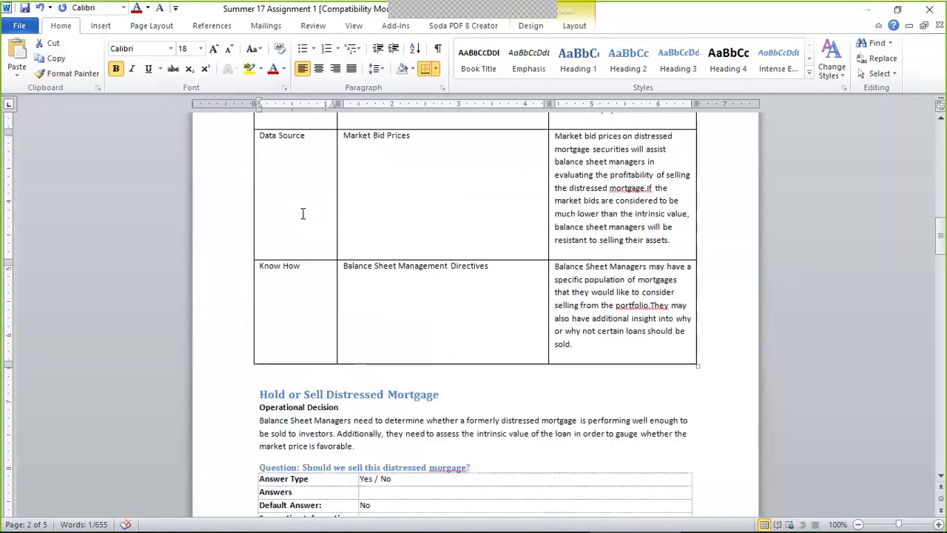
scroll(469, 229, "up", 10)
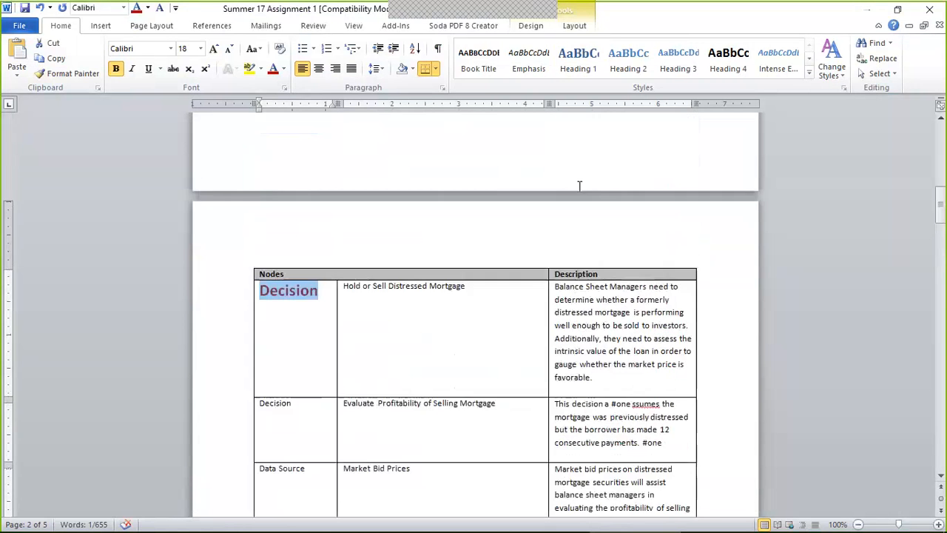
scroll(580, 185, "down", 3)
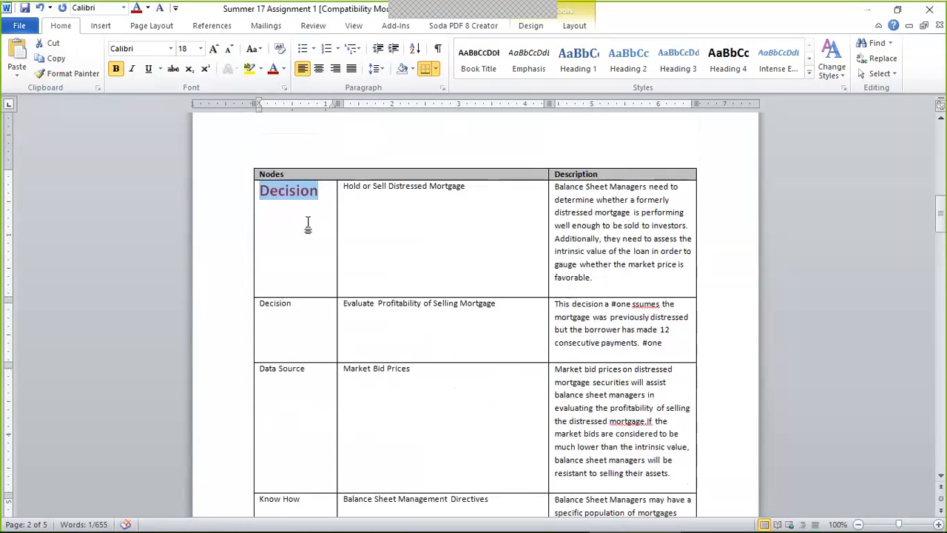
scroll(308, 224, "down", 20)
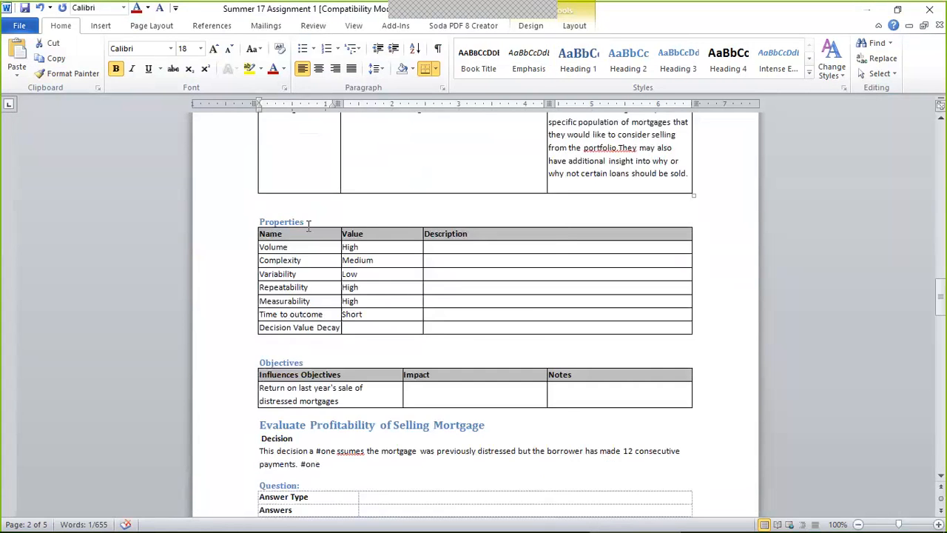
scroll(308, 224, "down", 20)
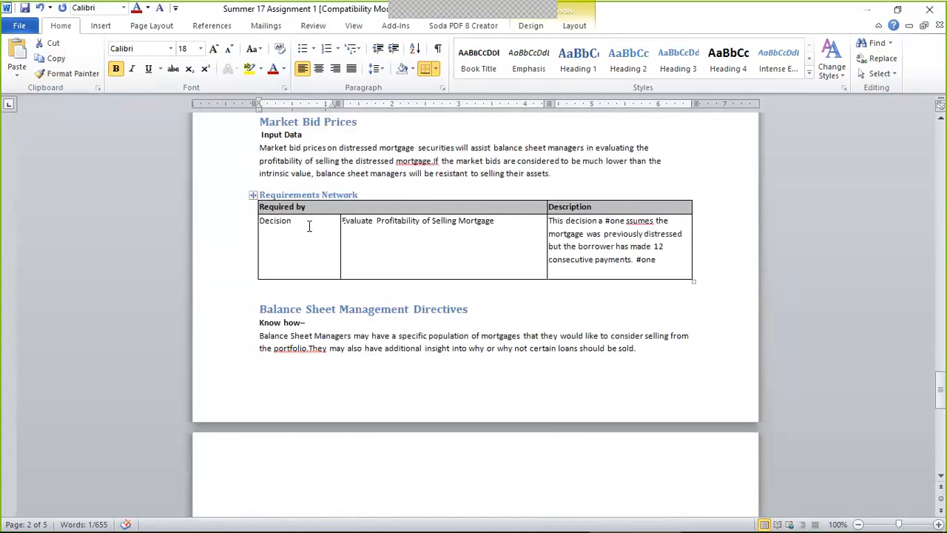
scroll(309, 225, "down", 13)
scroll(309, 226, "down", 3)
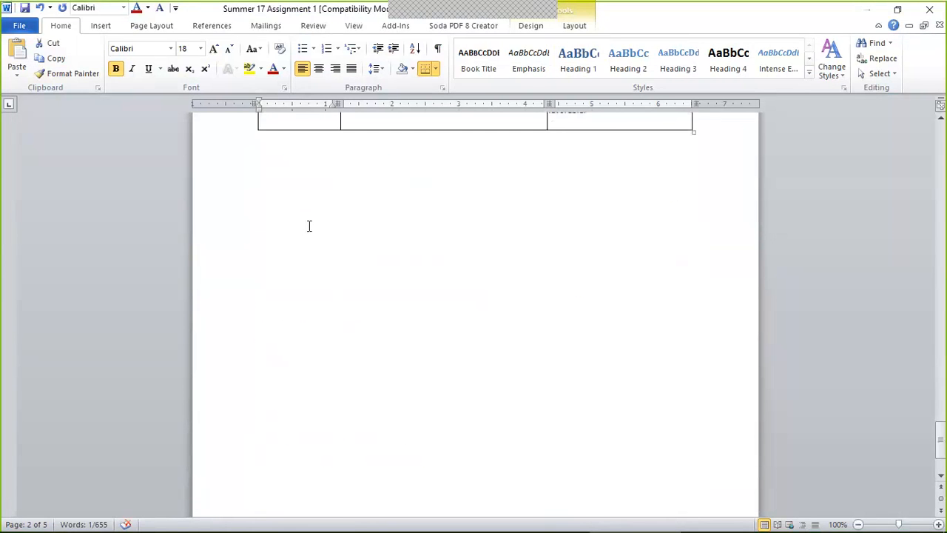
scroll(309, 226, "up", 18)
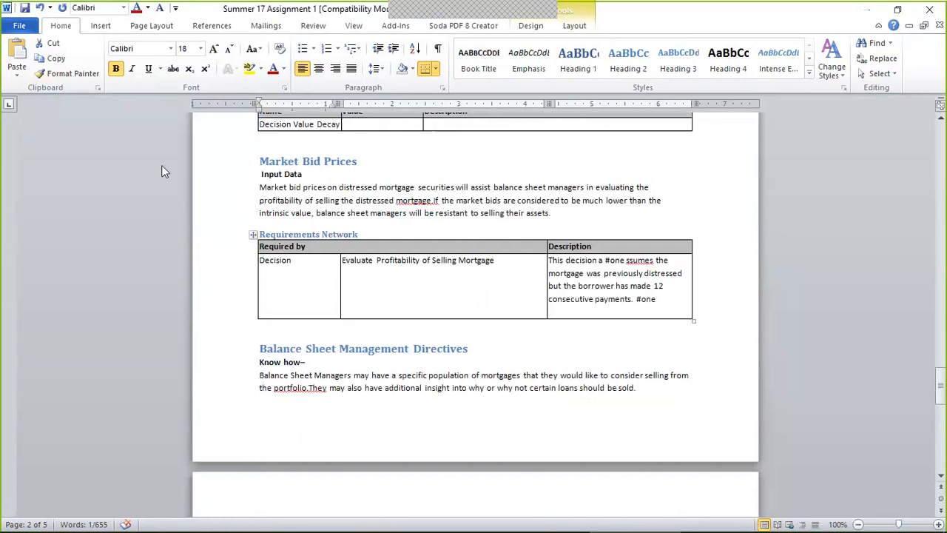
left_click(19, 26)
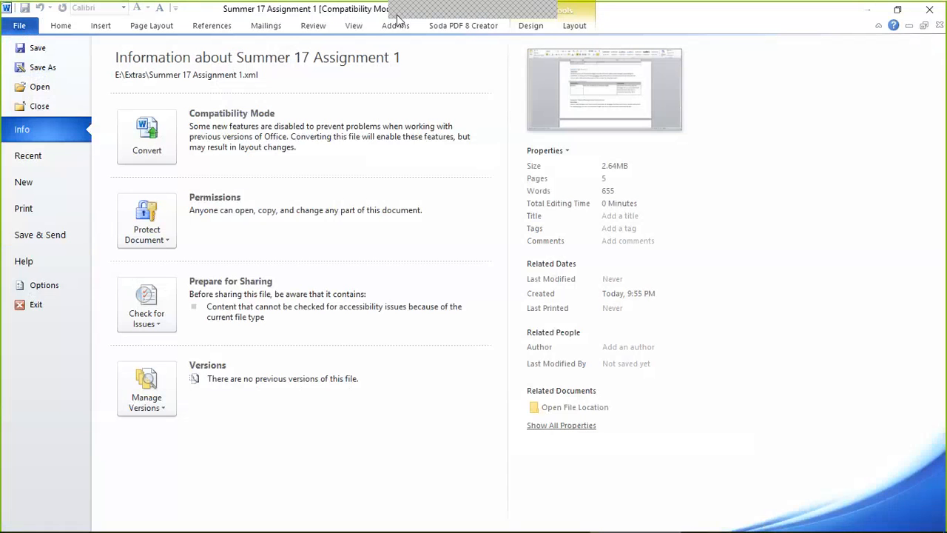
- Switch back to DecisionsFirst Modeler with the Summer 17 Demo diagram and sign out of the account
key("alt+Tab")
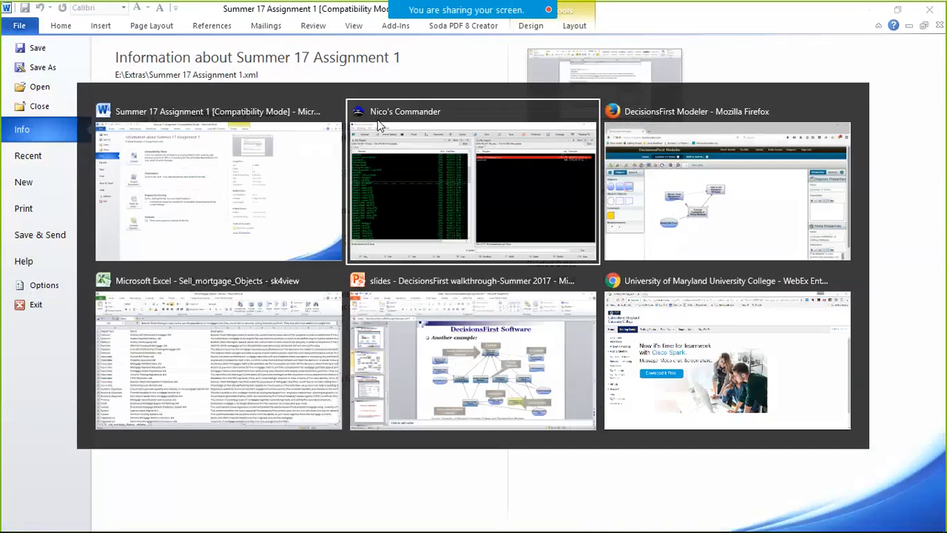
key("alt+Tab")
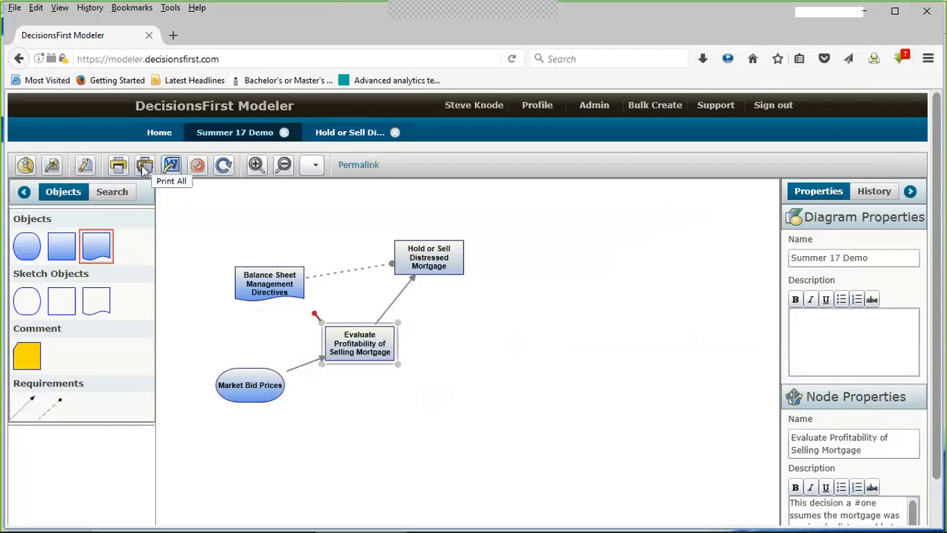
left_click(145, 168)
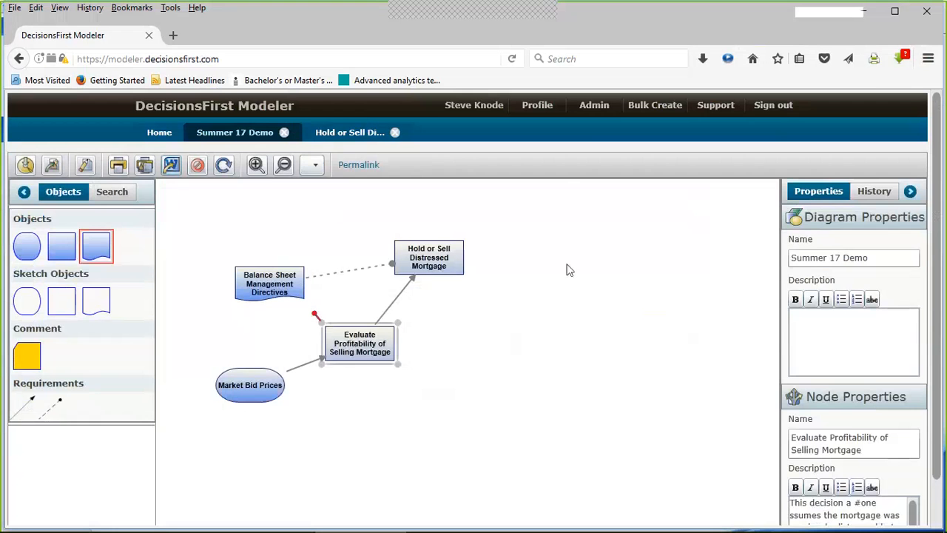
left_click(773, 105)
- Switch to the PowerPoint deck "slides - DecisionsFirst walkthrough-Summer 2017" and advance from slide 16 to the DecisionsFirst Materials slide
key("alt+Tab")
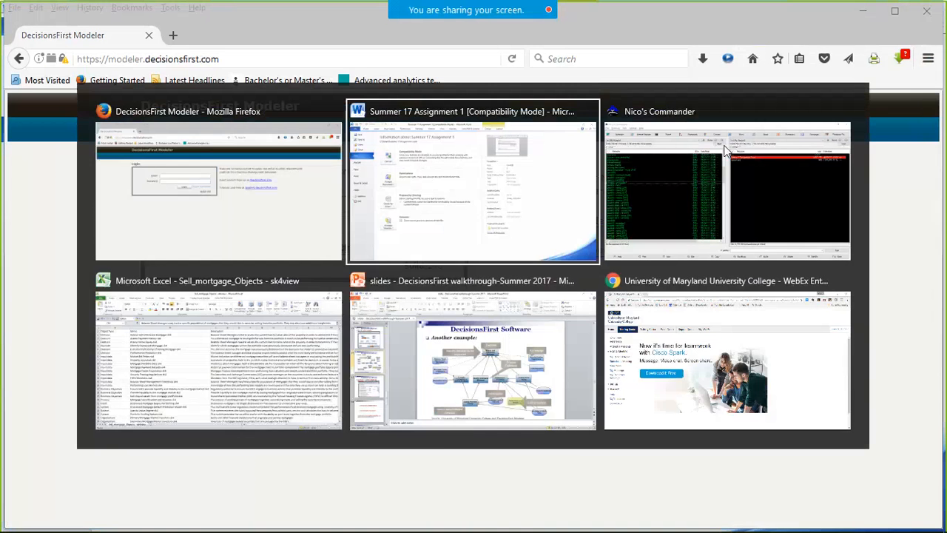
key("Tab")
key("Tab")
key("Tab")
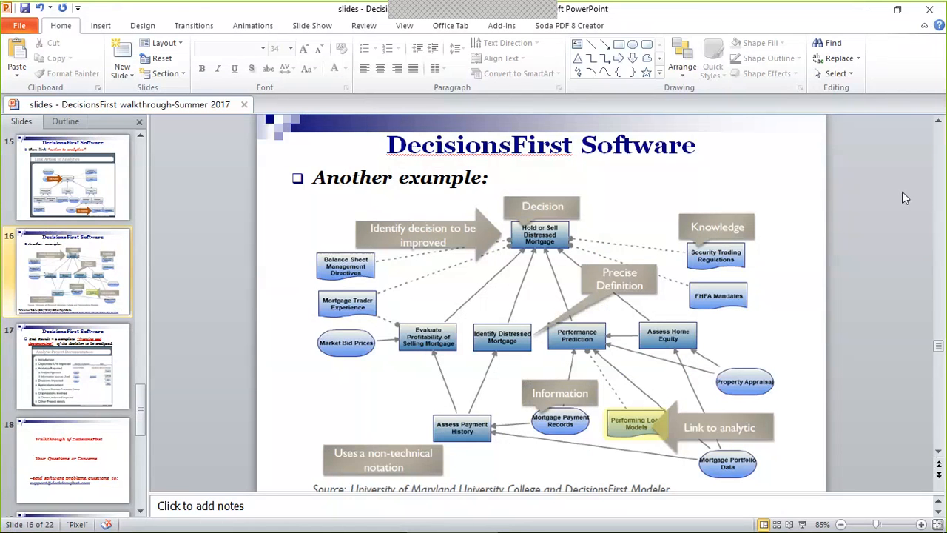
scroll(902, 192, "down", 1)
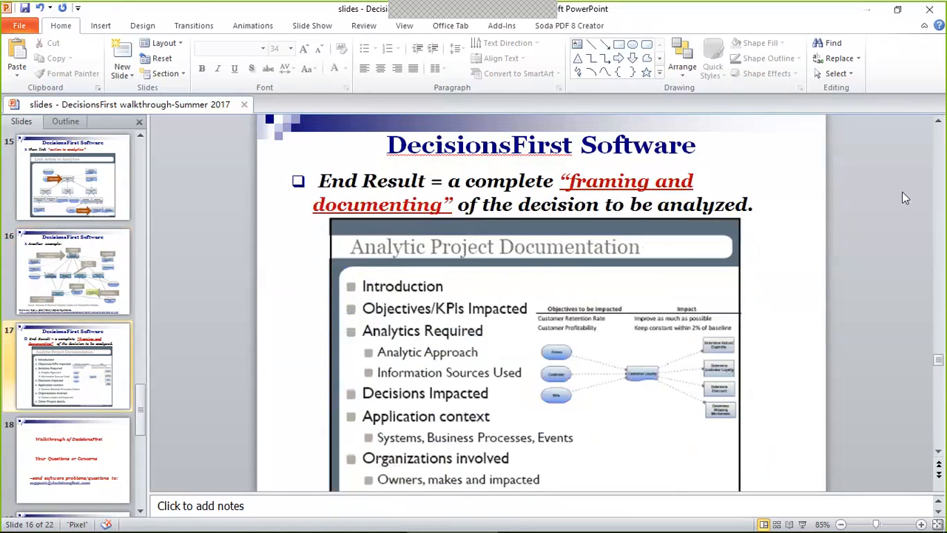
scroll(902, 198, "down", 1)
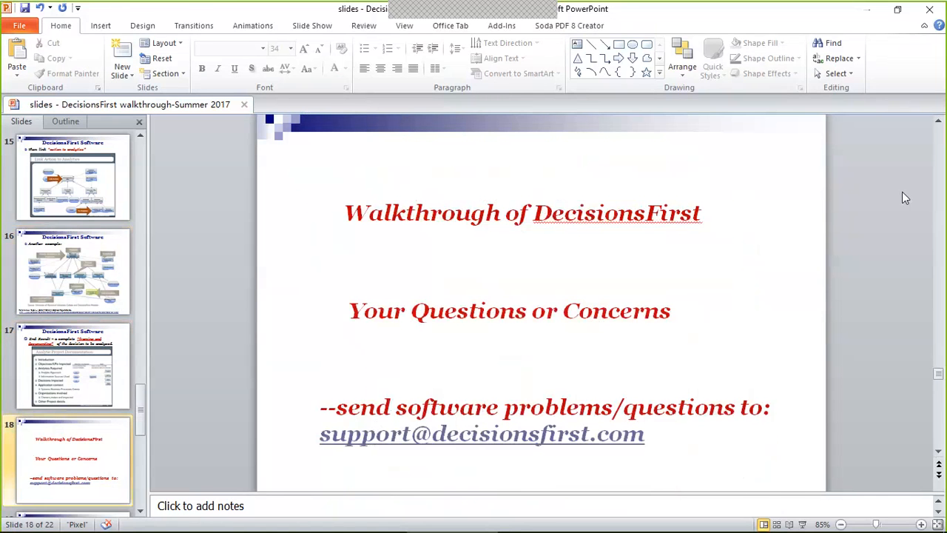
scroll(902, 198, "down", 1)
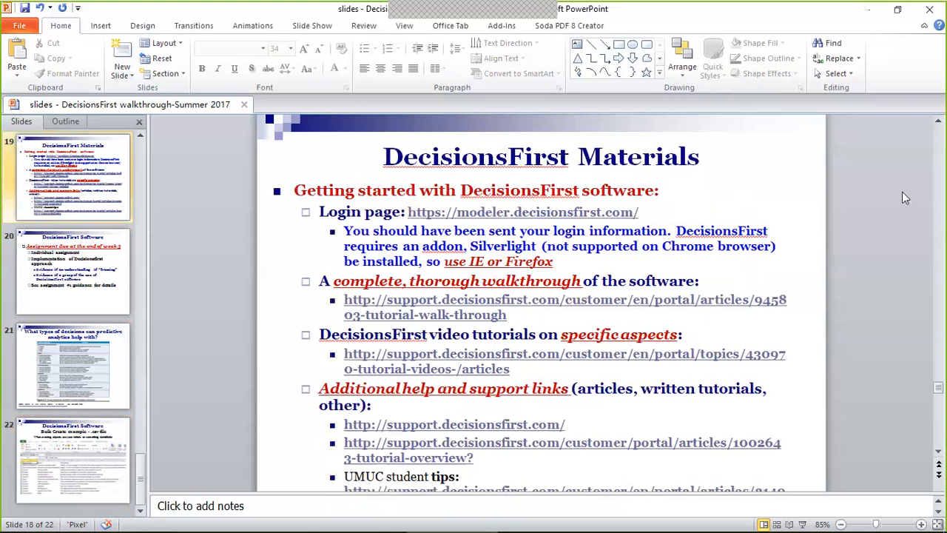